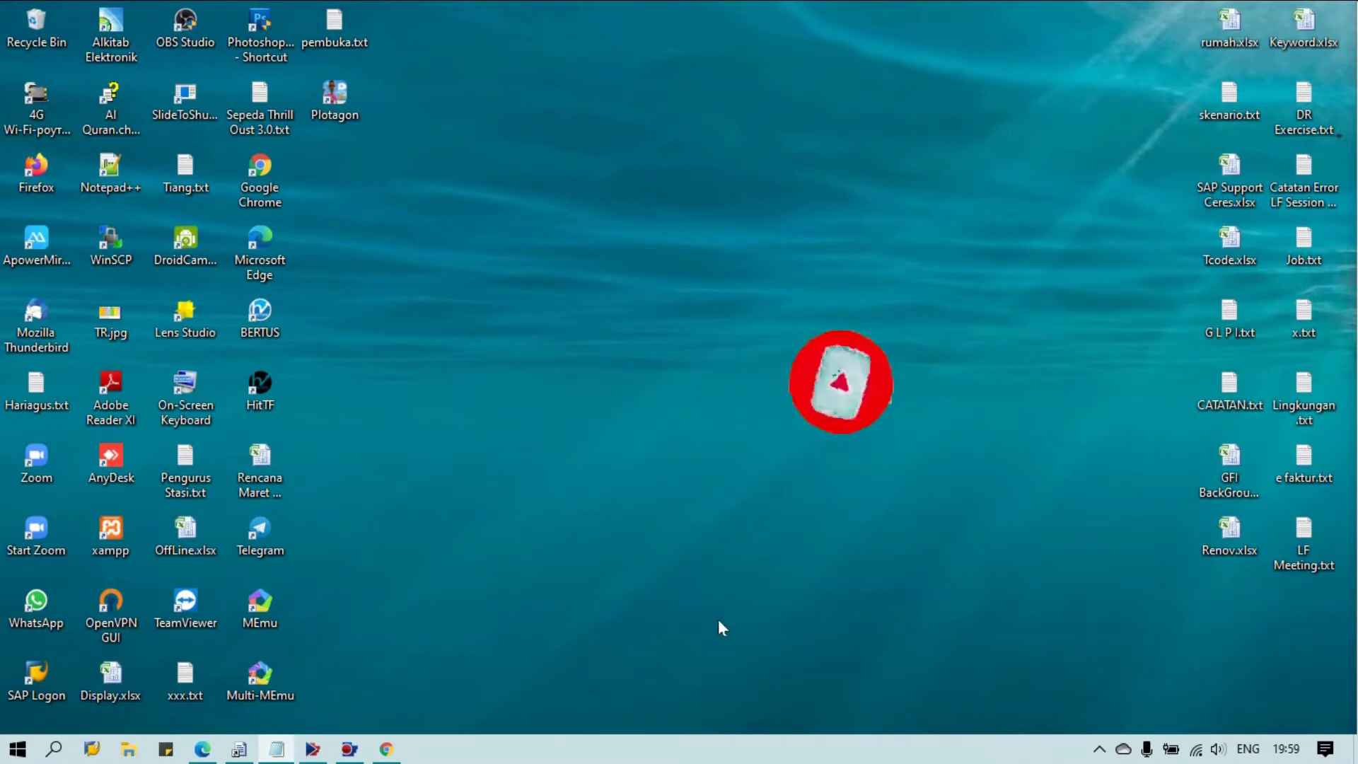
# Launch Microsoft Office Excel from Windows search to get a blank Book1 workbook
pyautogui.click(55, 749)
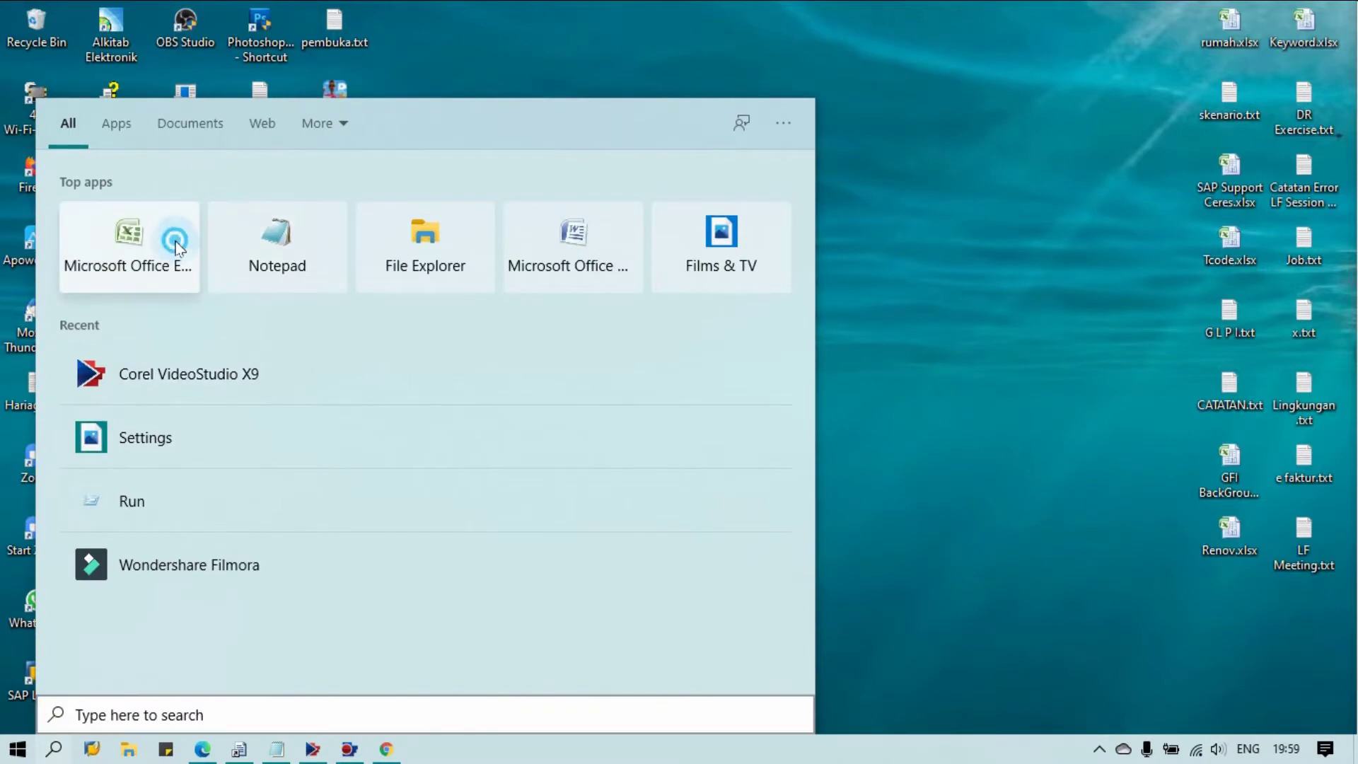
pyautogui.click(176, 244)
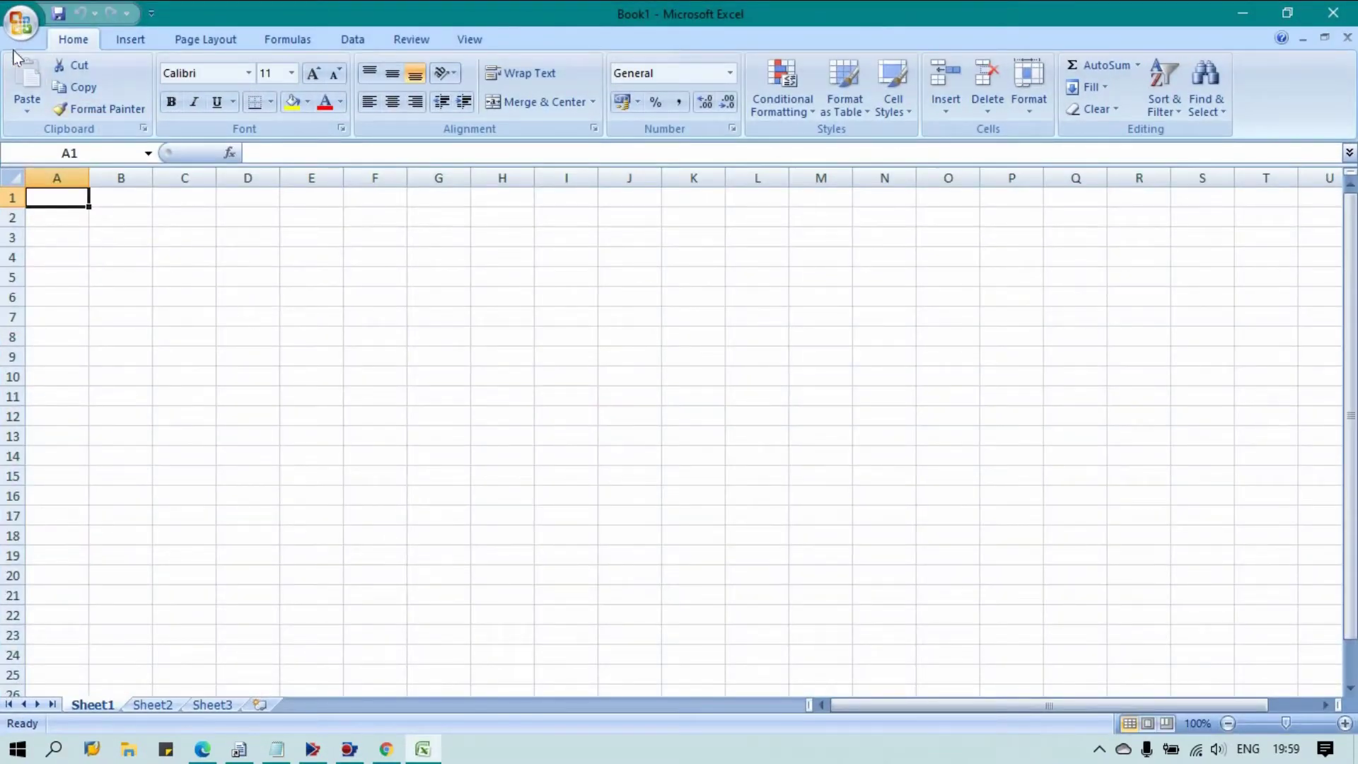
# Open Barang.xlsx from the Office button's Recent Documents list
pyautogui.click(22, 27)
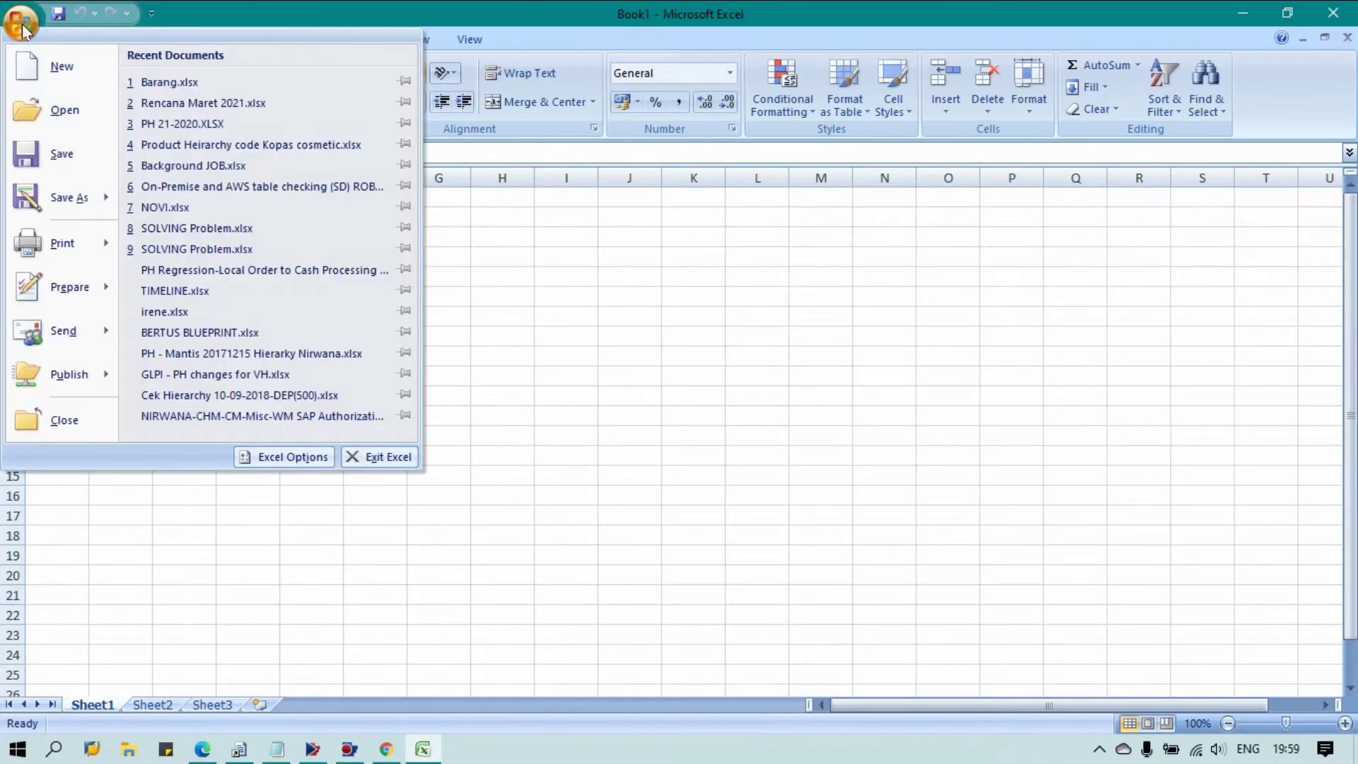
pyautogui.click(156, 83)
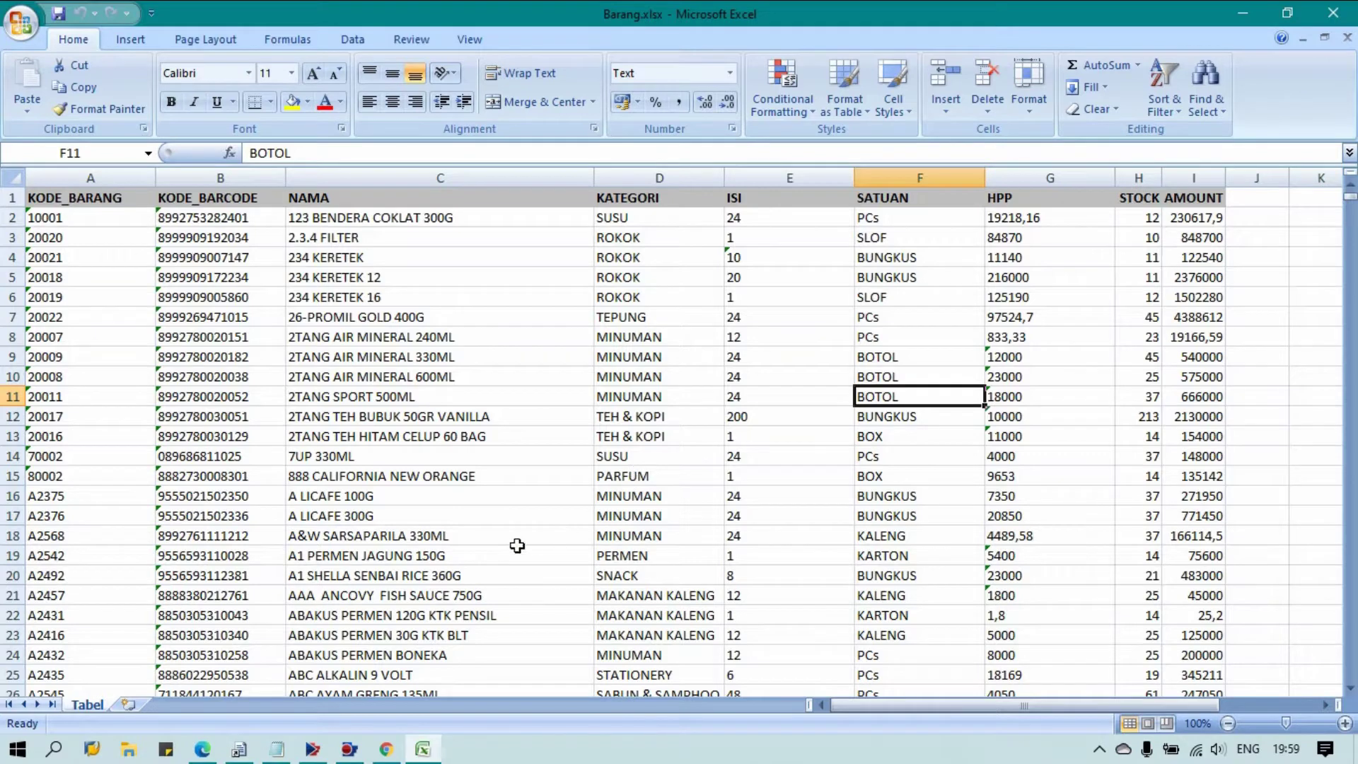
pyautogui.click(302, 360)
pyautogui.click(118, 206)
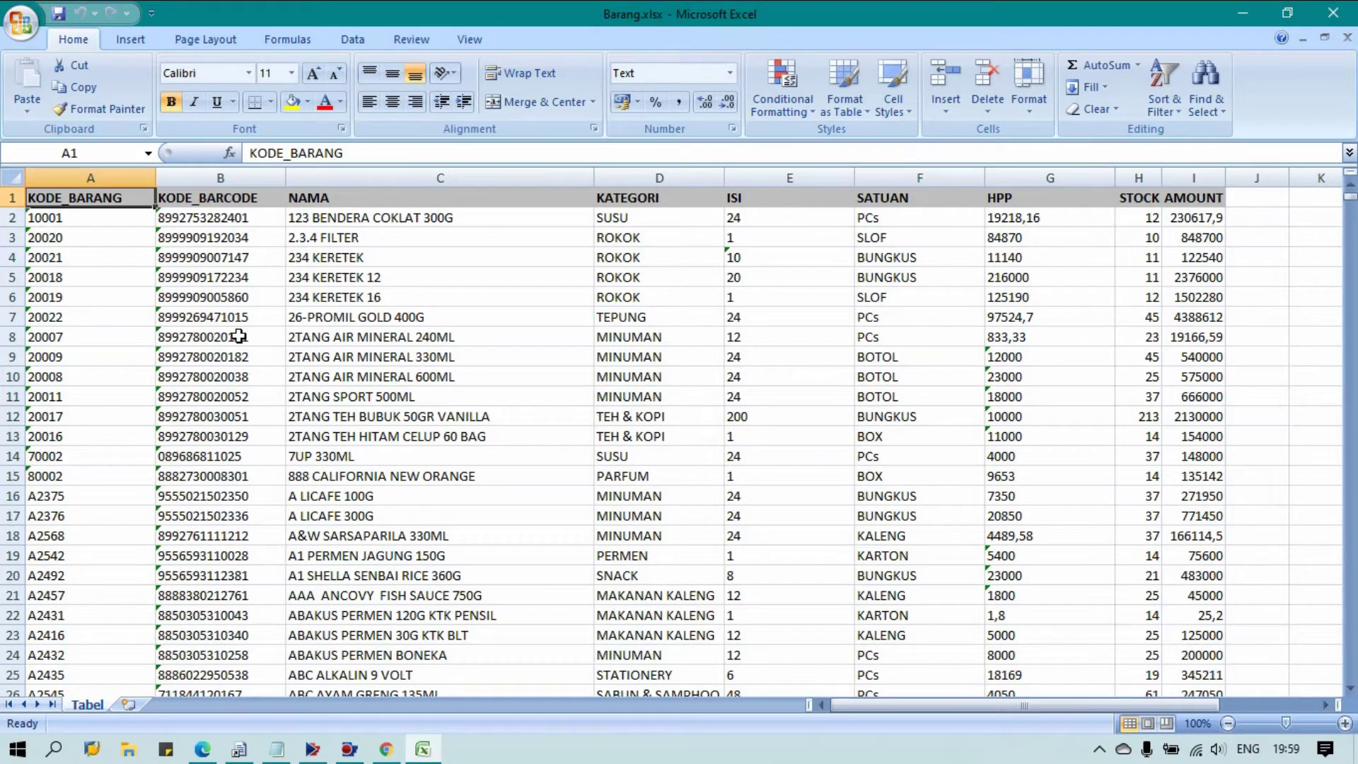
pyautogui.click(238, 274)
pyautogui.click(389, 237)
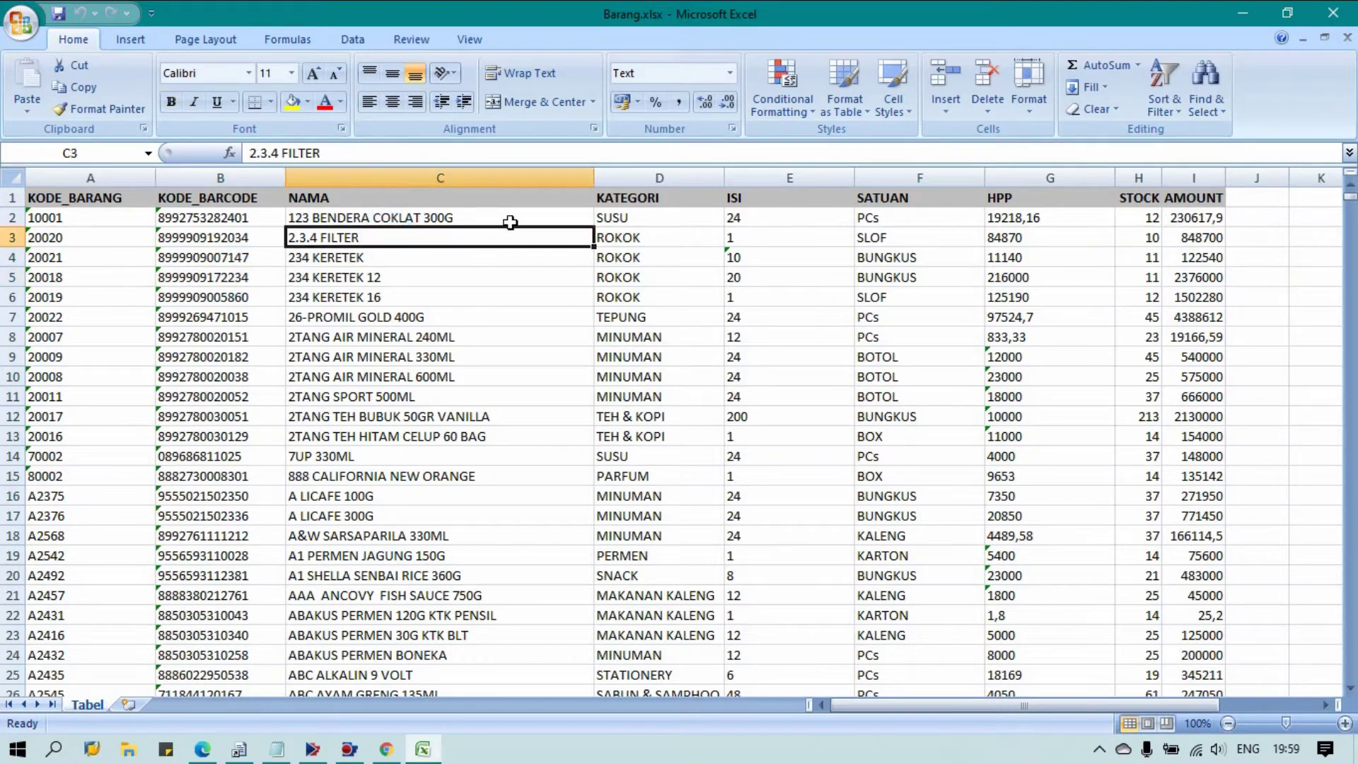
pyautogui.click(641, 214)
pyautogui.click(835, 213)
pyautogui.click(903, 213)
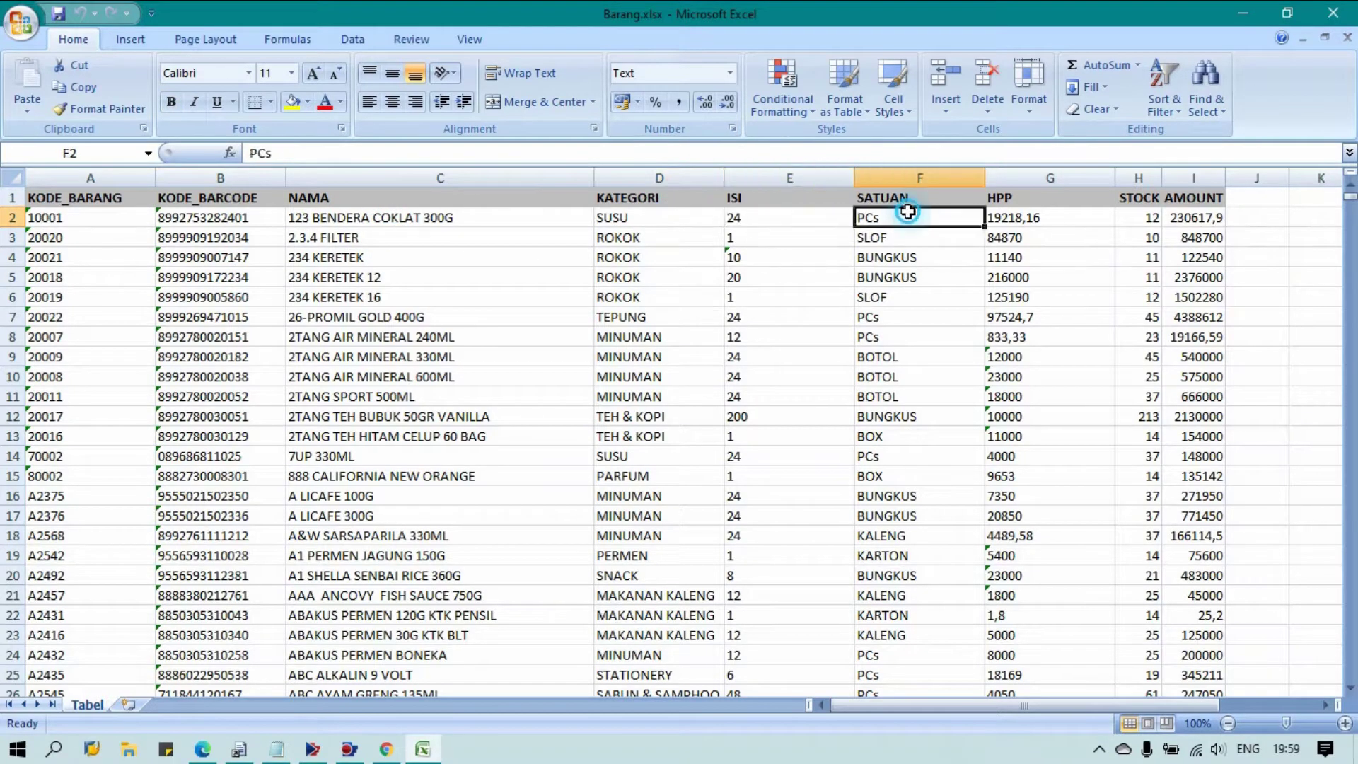
pyautogui.click(1041, 217)
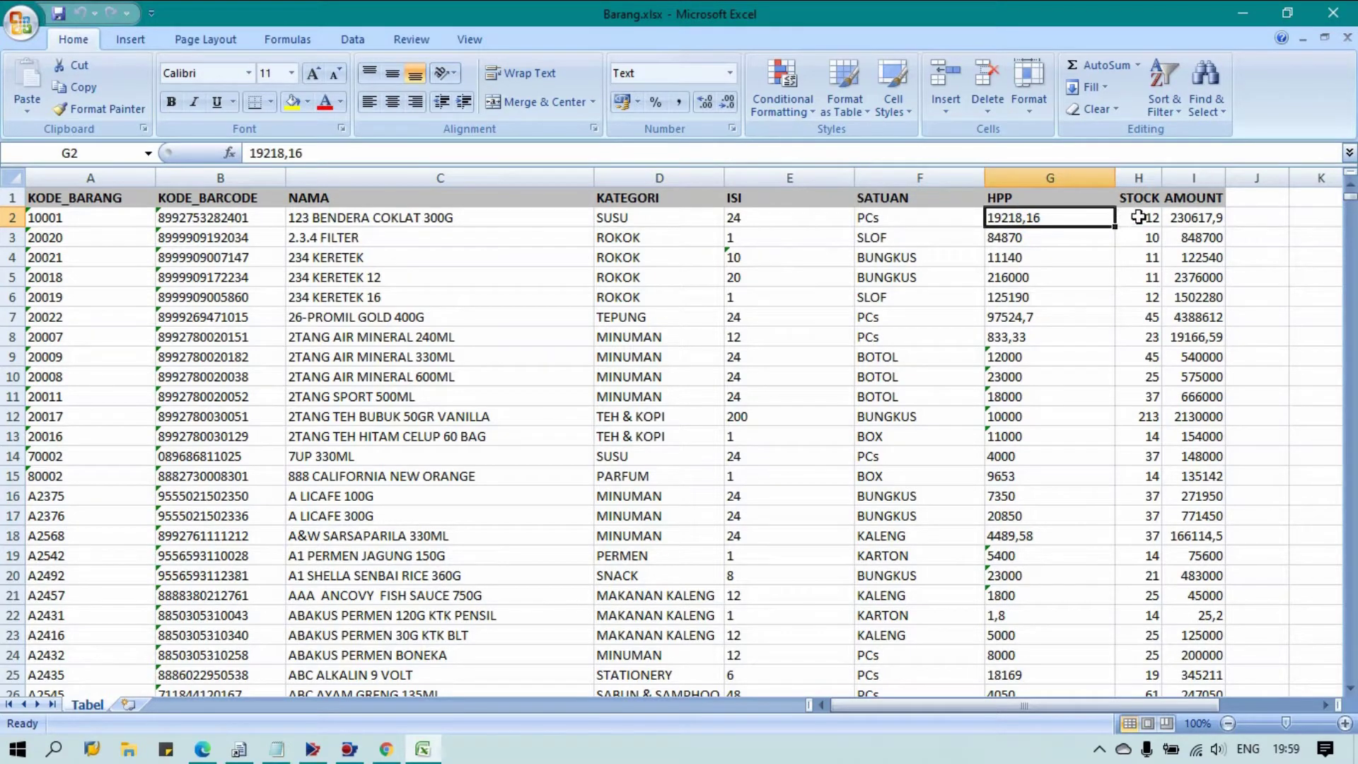
pyautogui.click(1131, 217)
pyautogui.click(1194, 220)
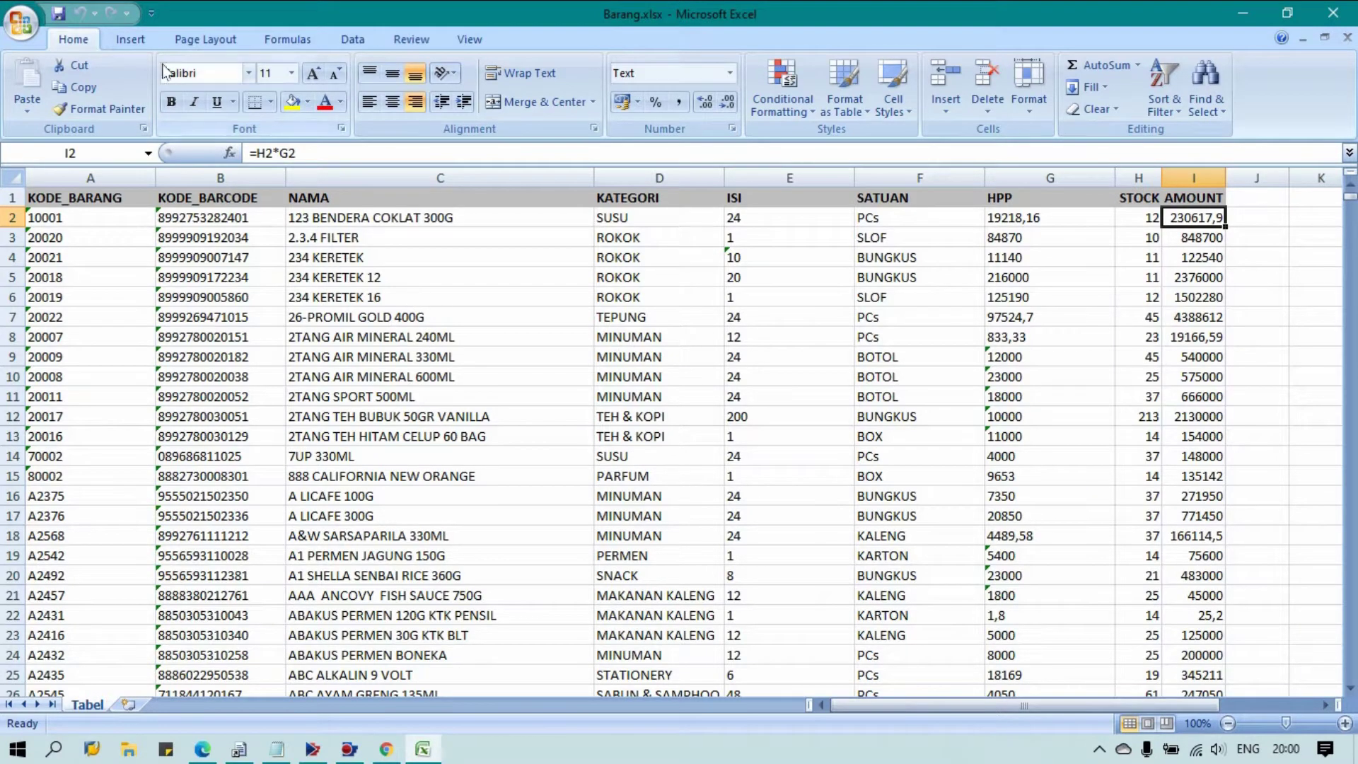
# Insert a PivotTable from range Tabel!$A$1:$I$32194 onto a new worksheet
pyautogui.click(137, 40)
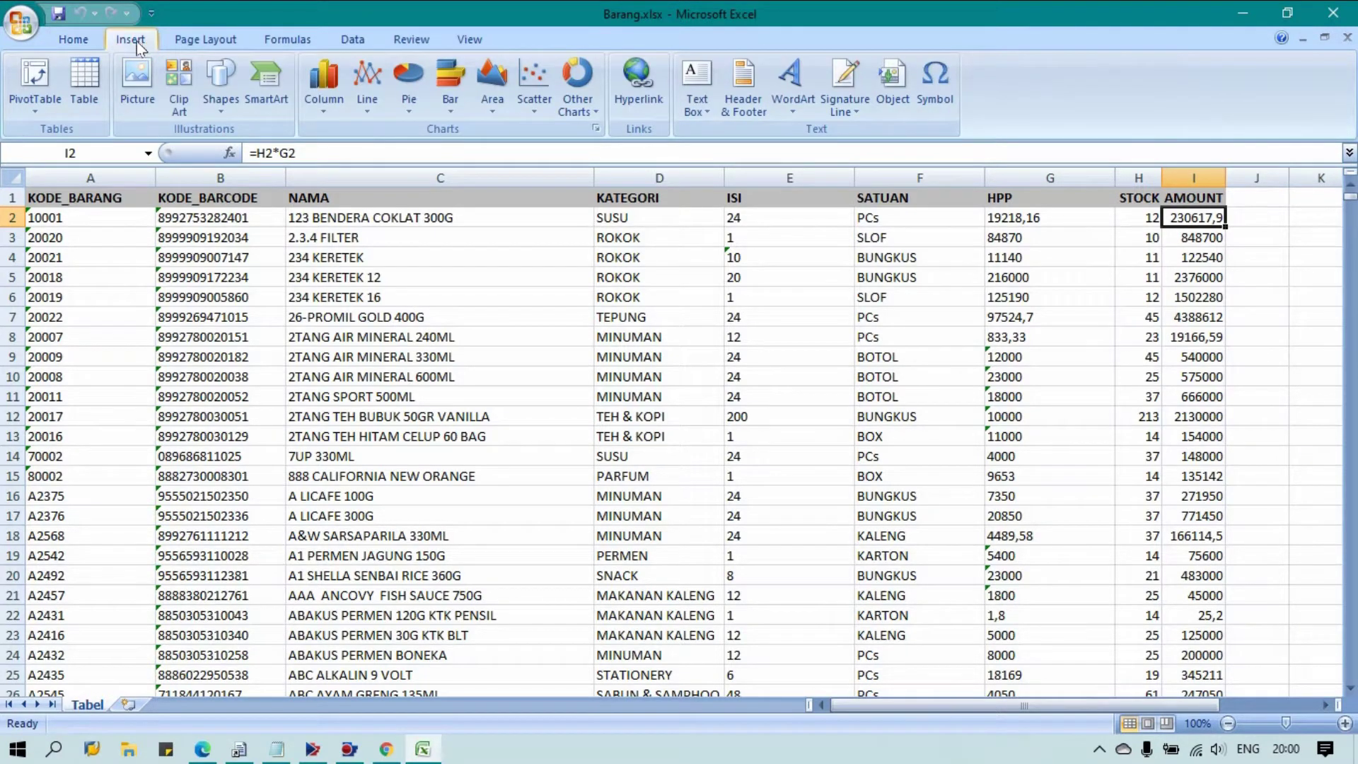
pyautogui.click(36, 101)
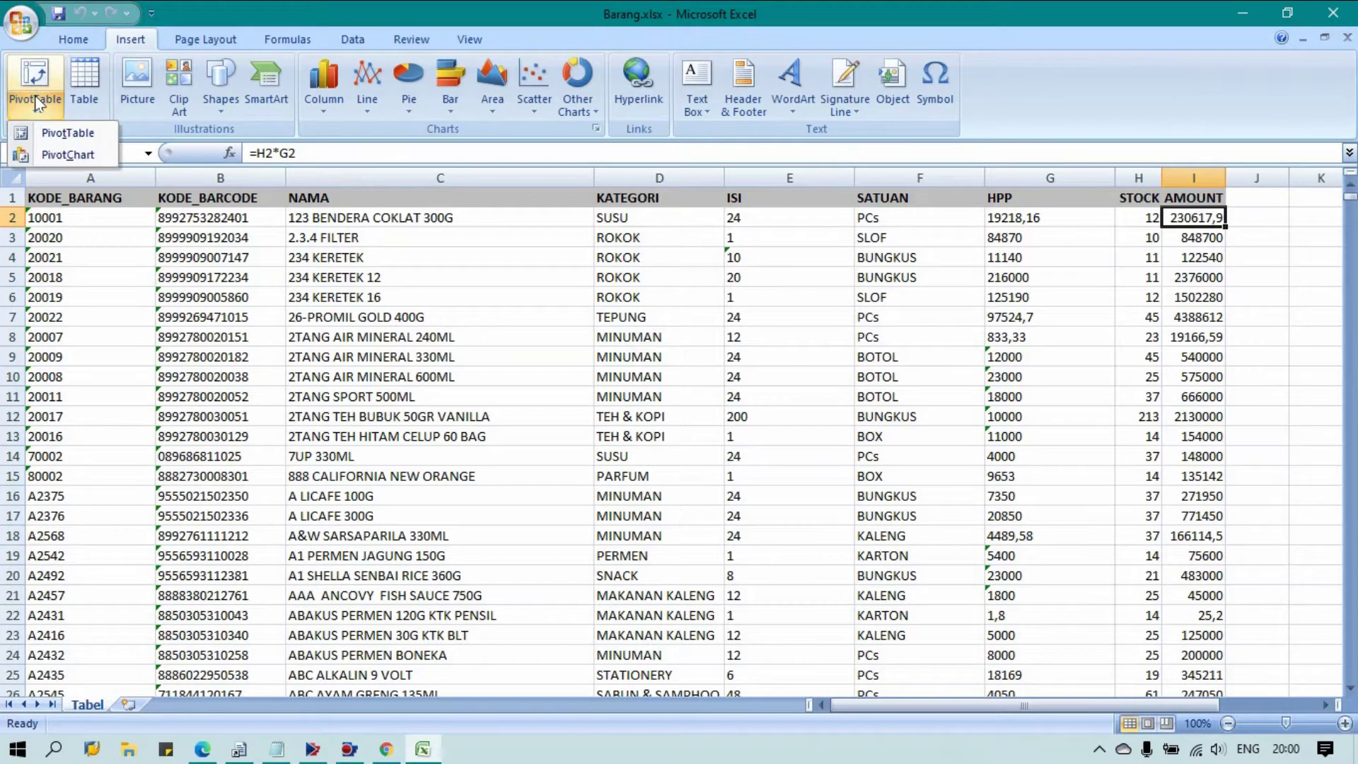
pyautogui.click(47, 134)
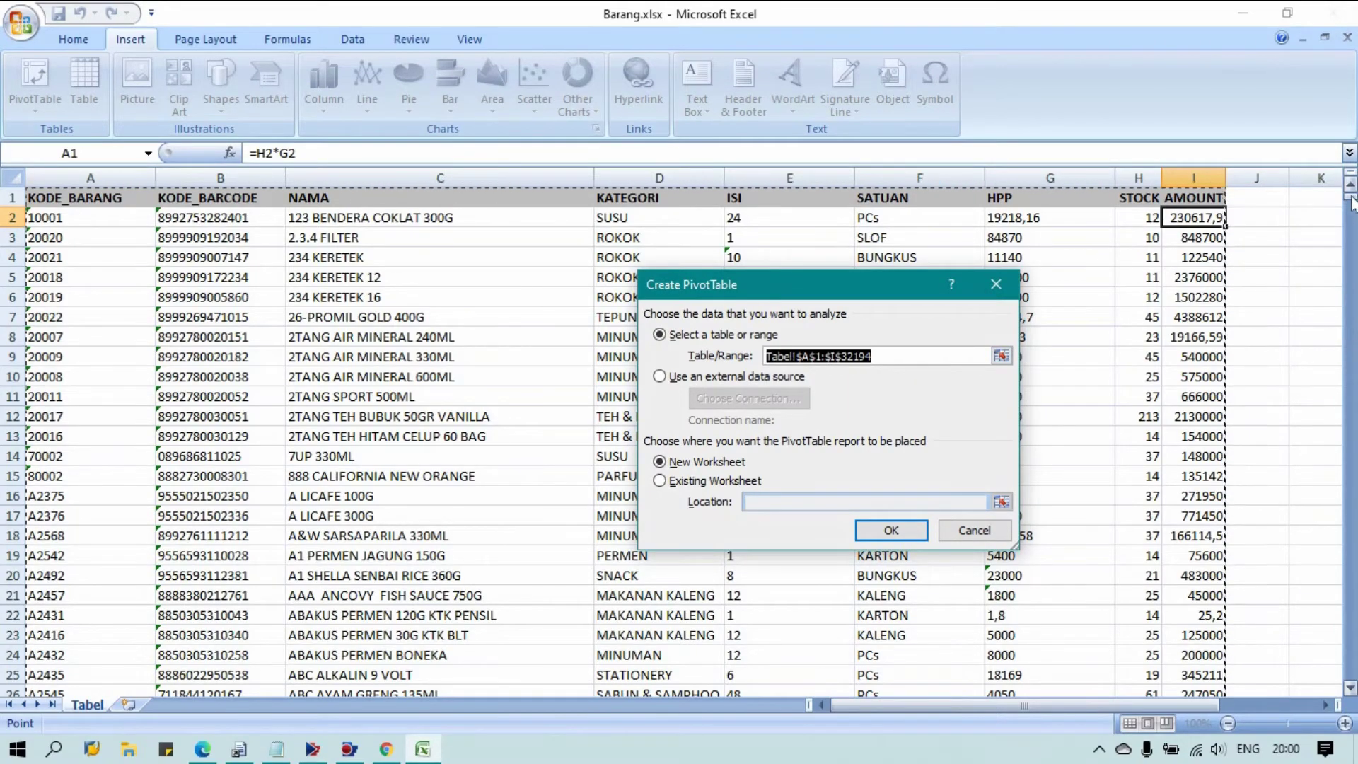
pyautogui.moveTo(1351, 212); pyautogui.dragTo(1349, 675)
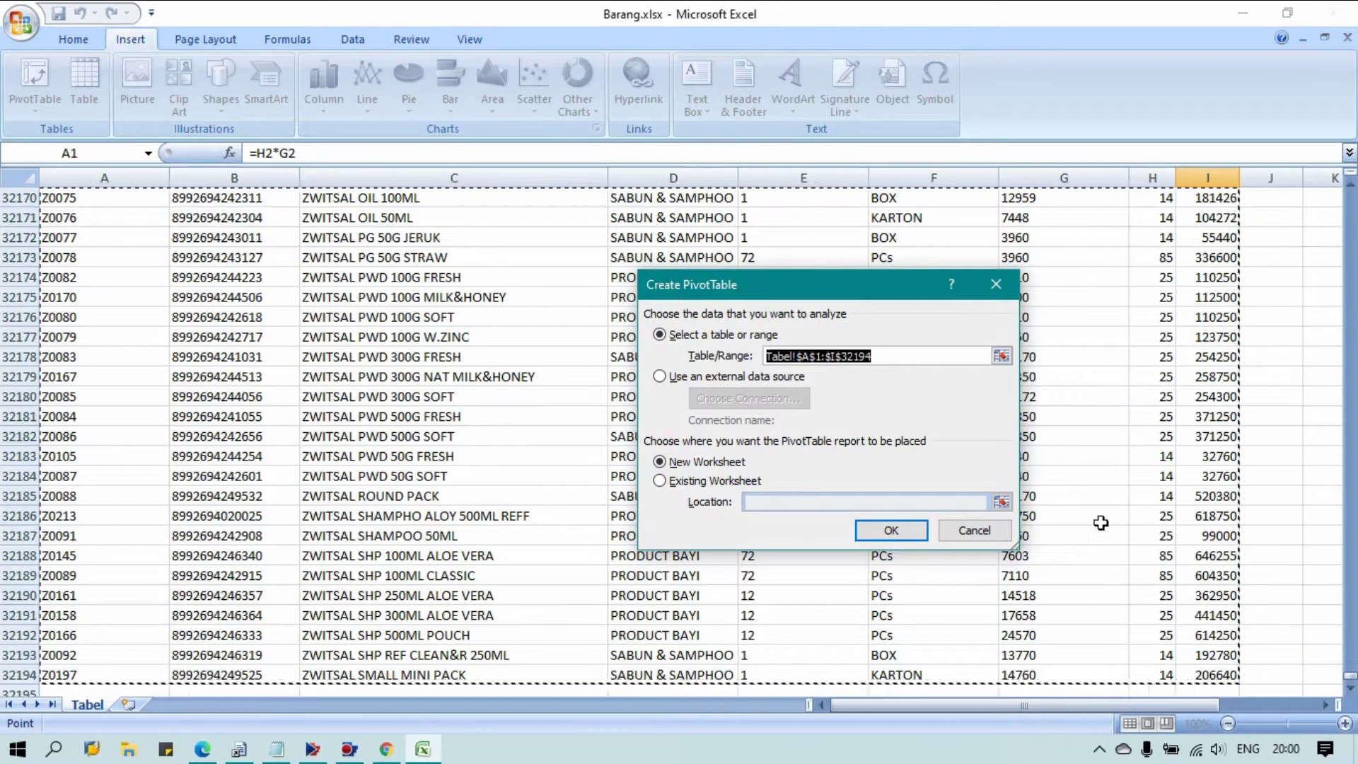
pyautogui.click(903, 532)
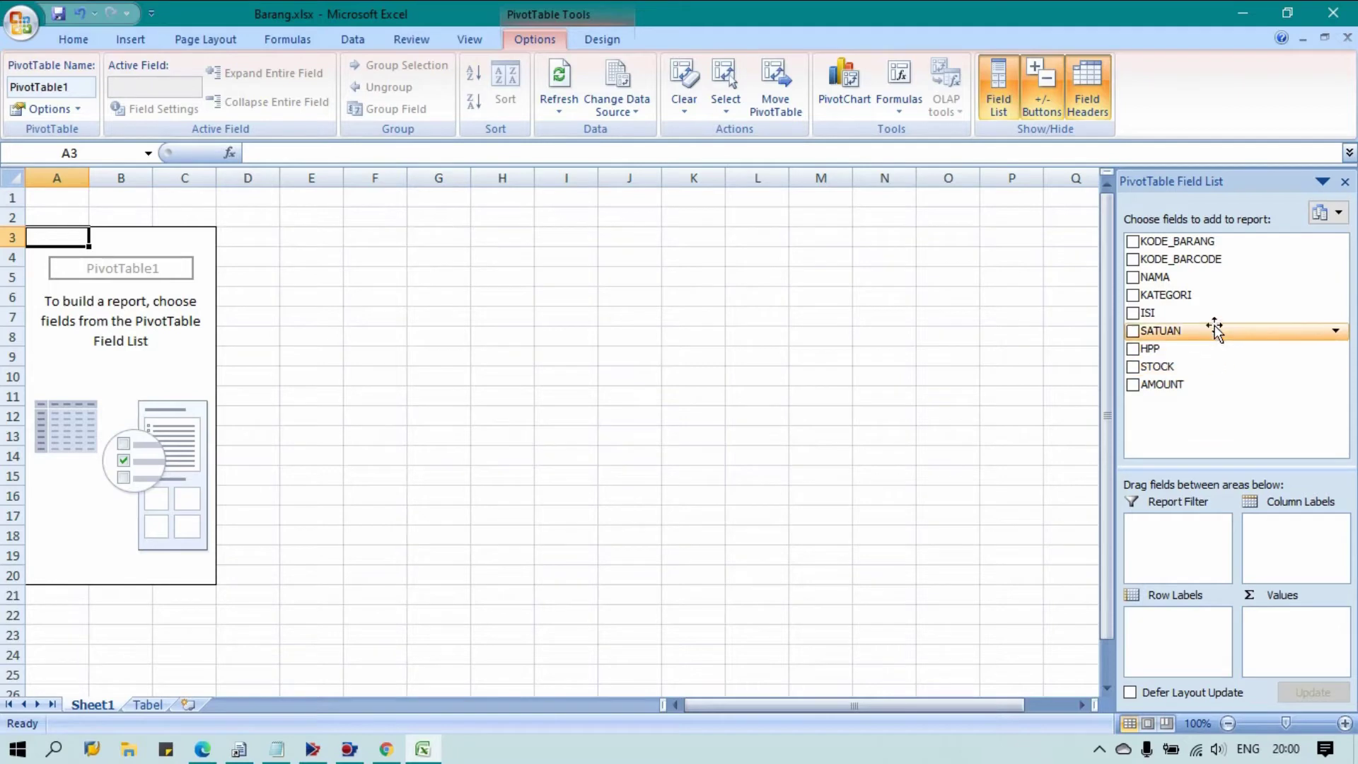
# Check NAMA, ISI, HPP and STOCK so three fields become rows and STOCK is summed
pyautogui.click(1132, 276)
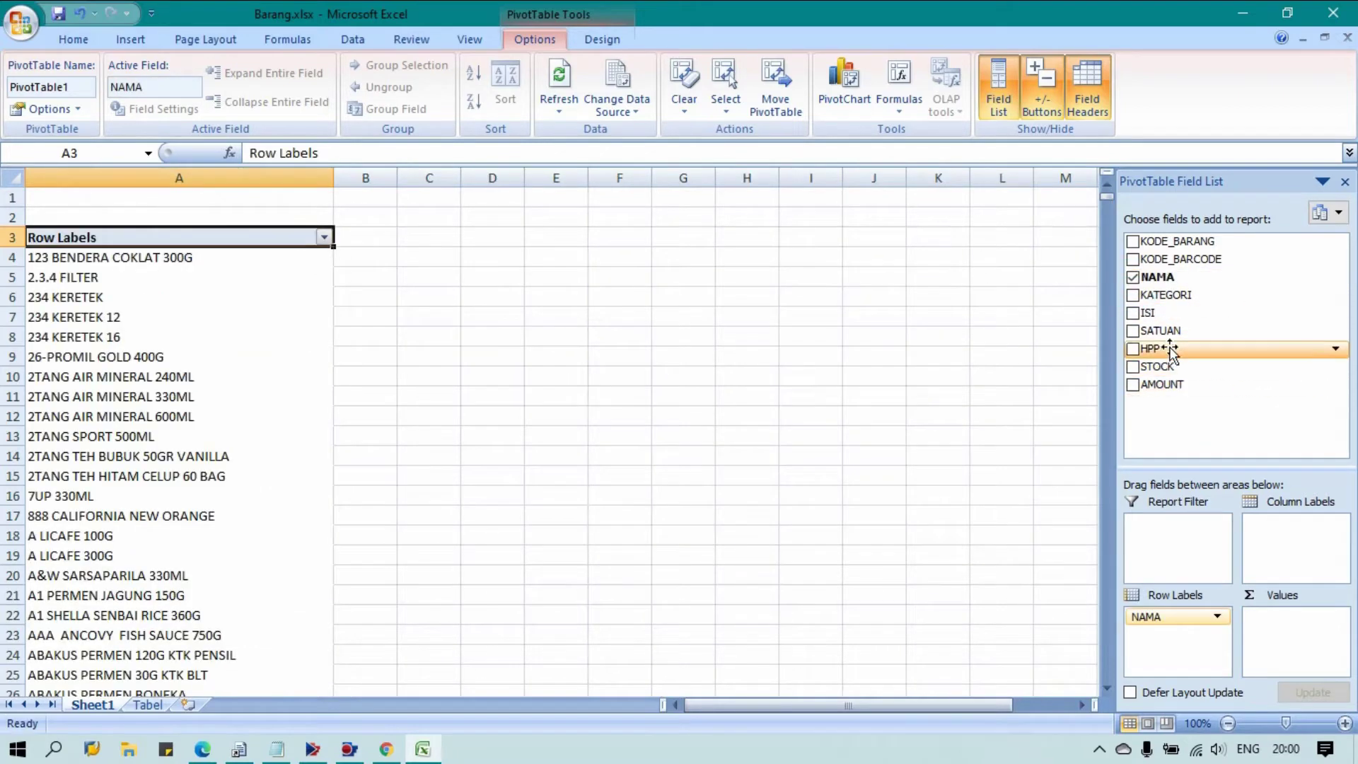
pyautogui.click(1132, 313)
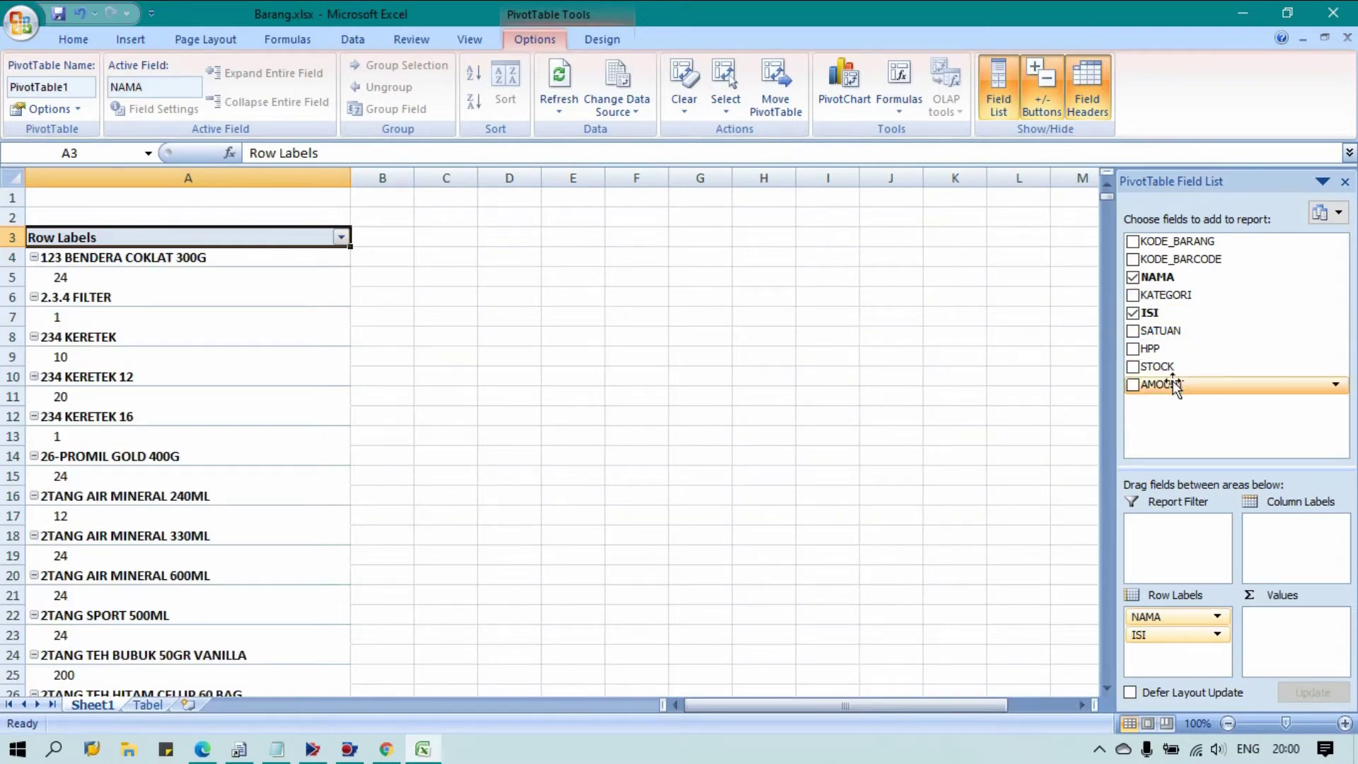
pyautogui.click(1134, 349)
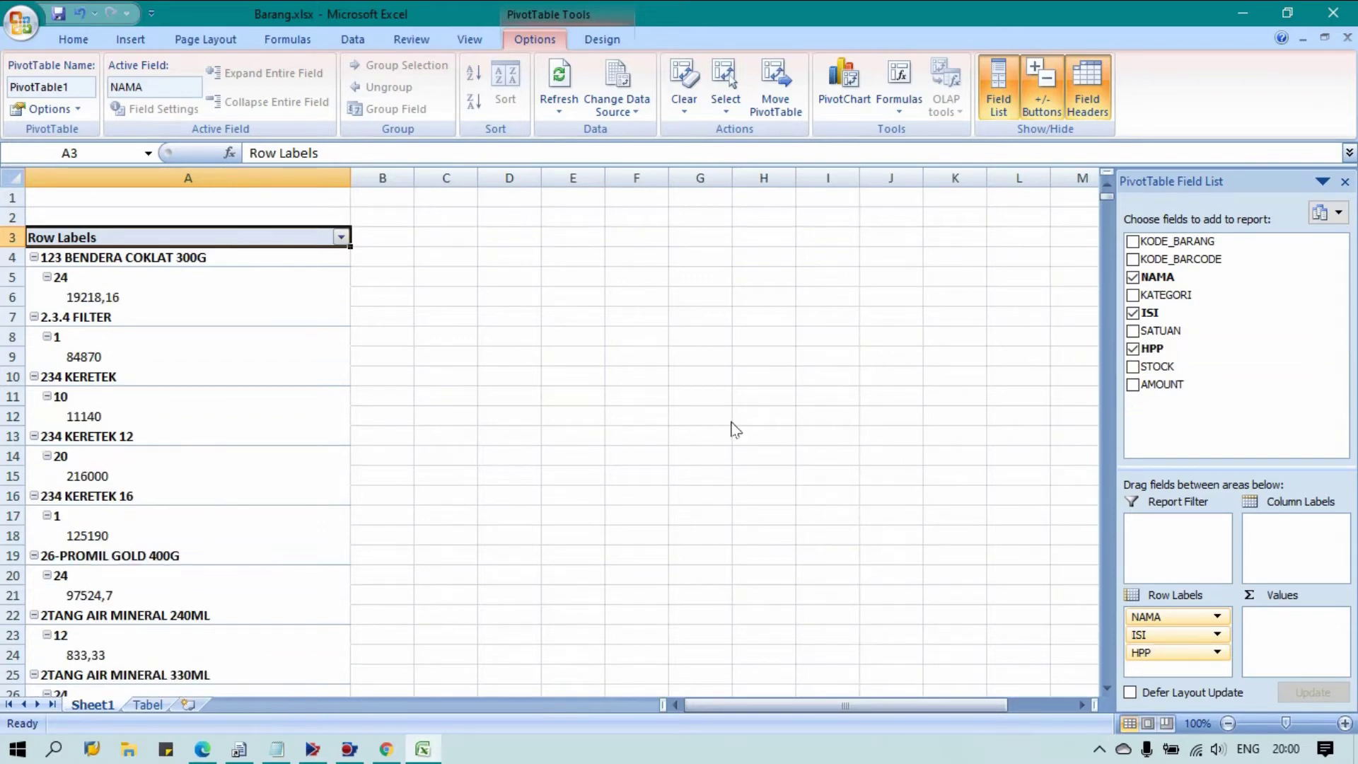
pyautogui.click(1132, 367)
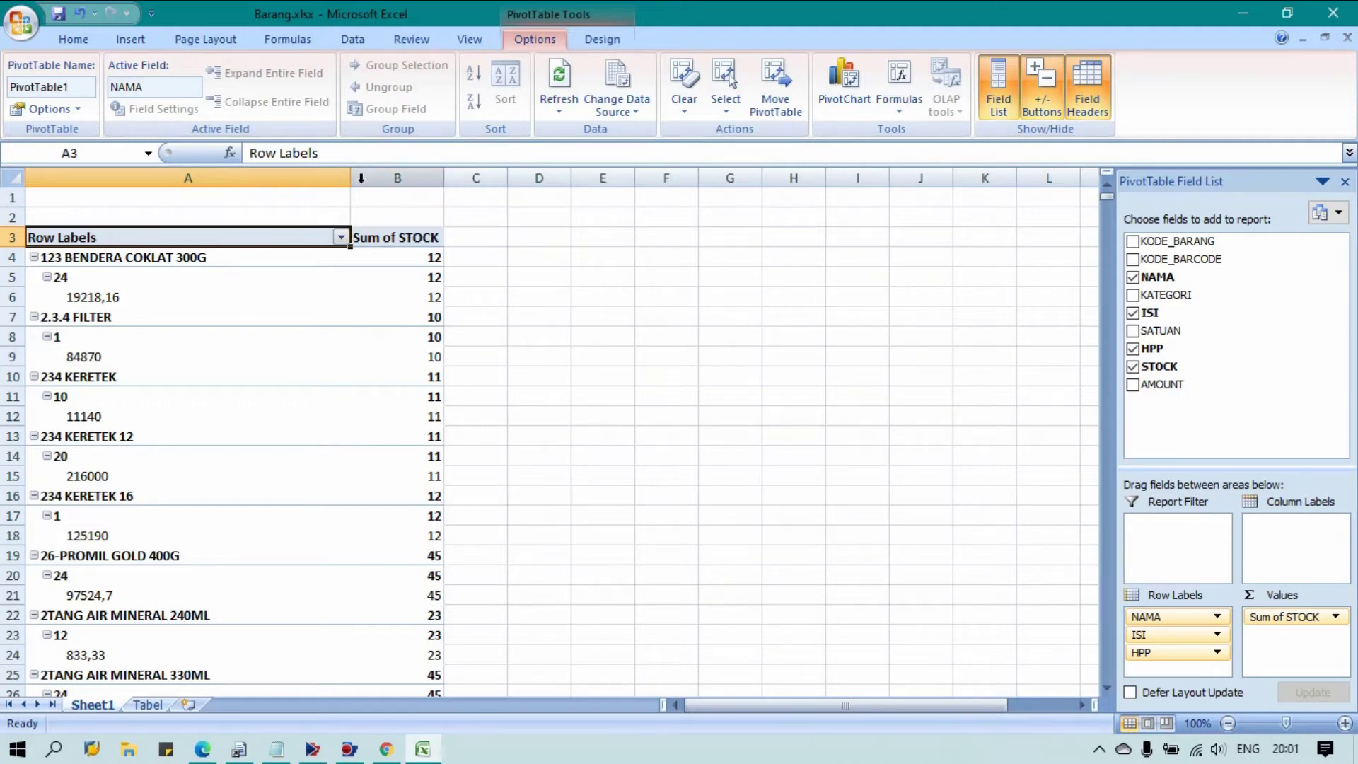
# Narrow column A, widen the field list, and move HPP and ISI into Values
pyautogui.moveTo(350, 185); pyautogui.dragTo(286, 186)
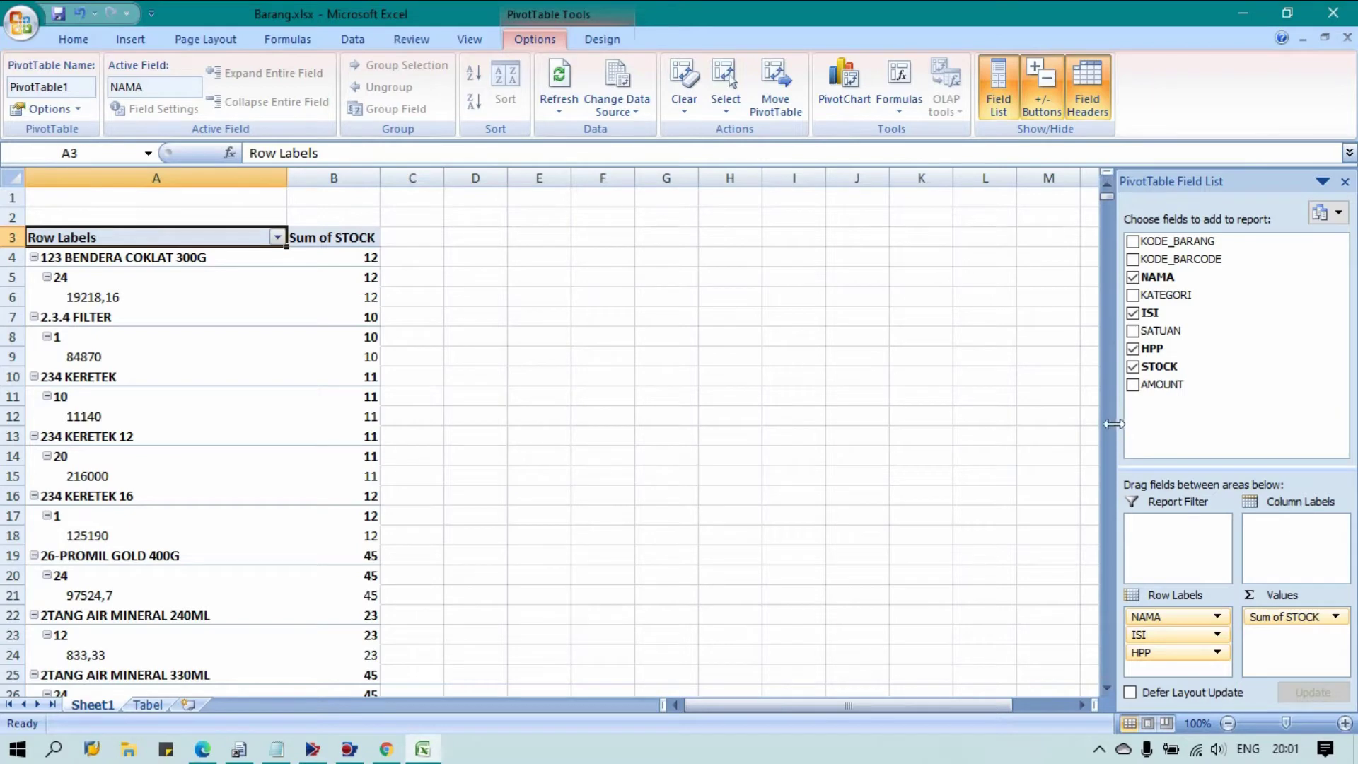
pyautogui.moveTo(1118, 421); pyautogui.dragTo(1004, 424)
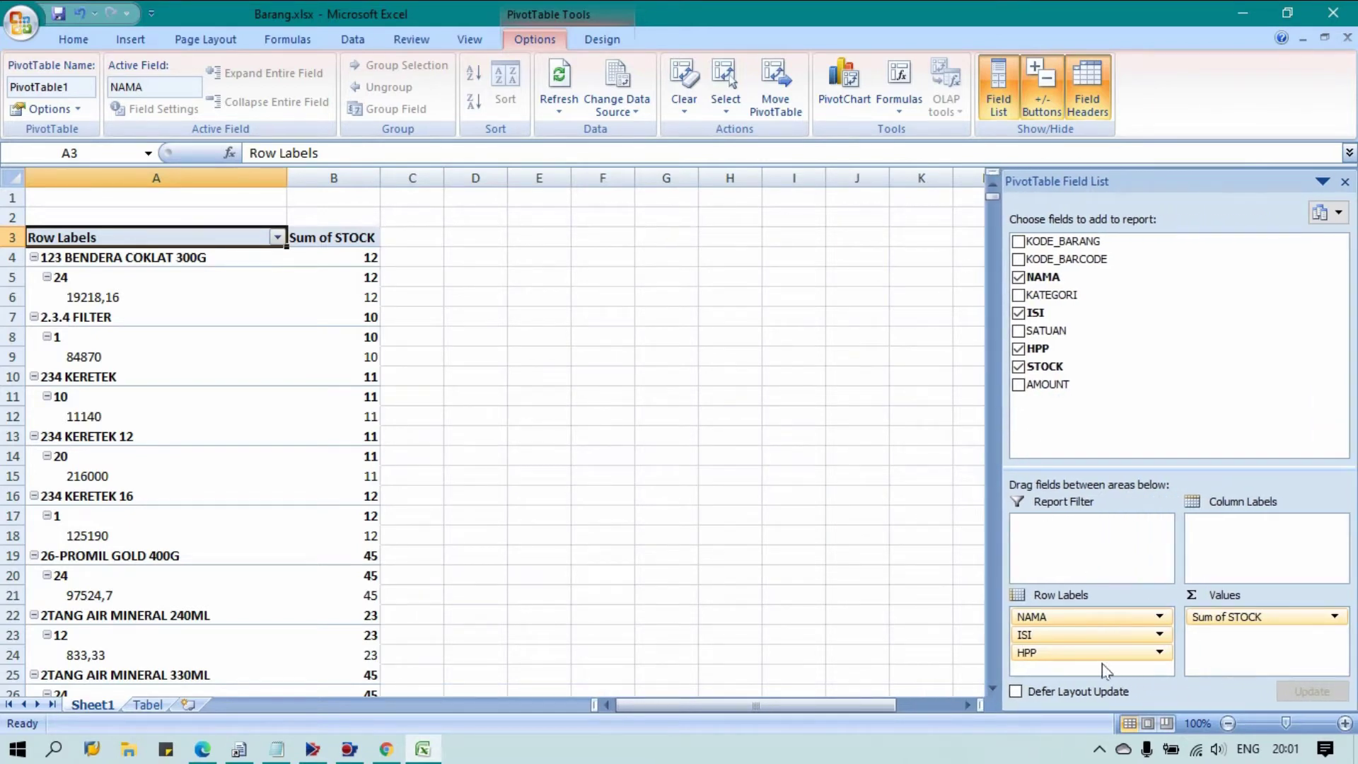
pyautogui.moveTo(1096, 652); pyautogui.dragTo(1226, 620)
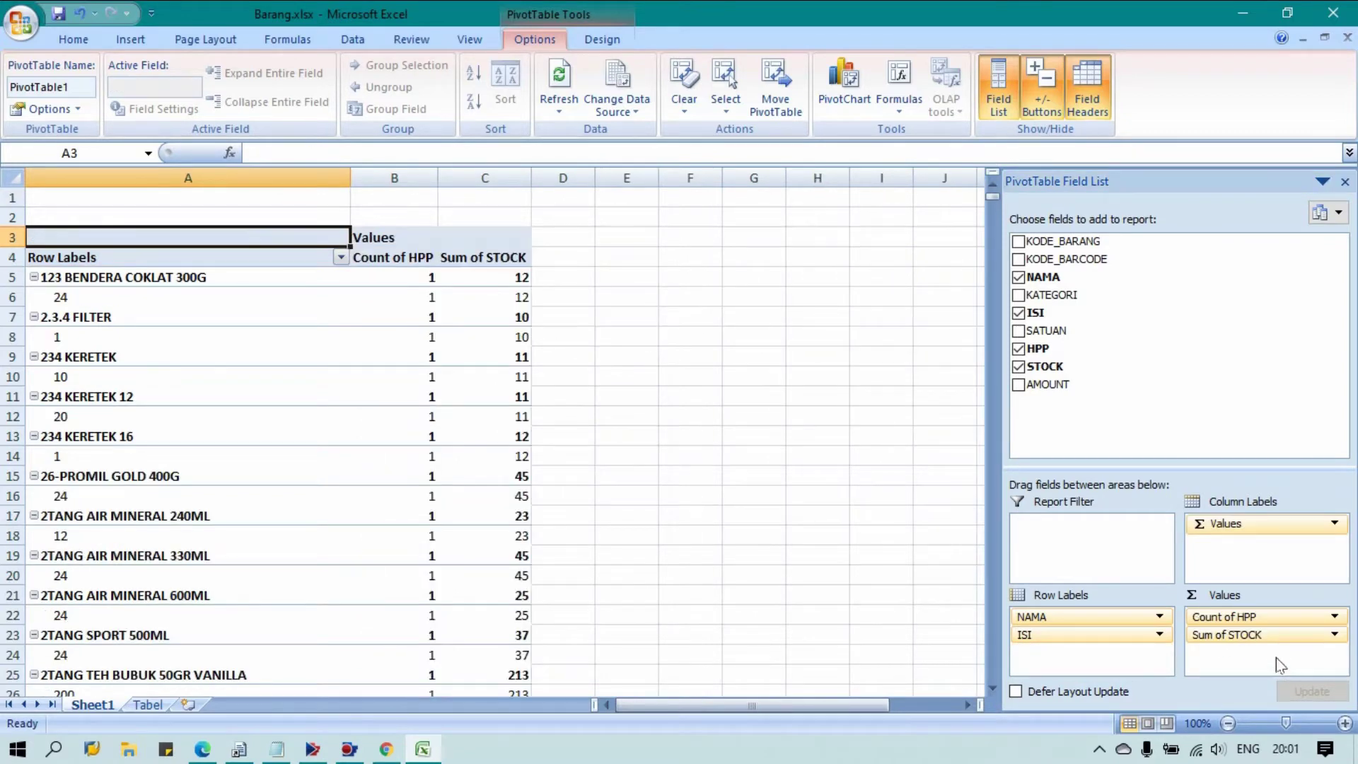
pyautogui.moveTo(1071, 634)
pyautogui.mouseDown()
pyautogui.moveTo(1111, 648)
pyautogui.moveTo(1242, 617)
pyautogui.mouseUp()
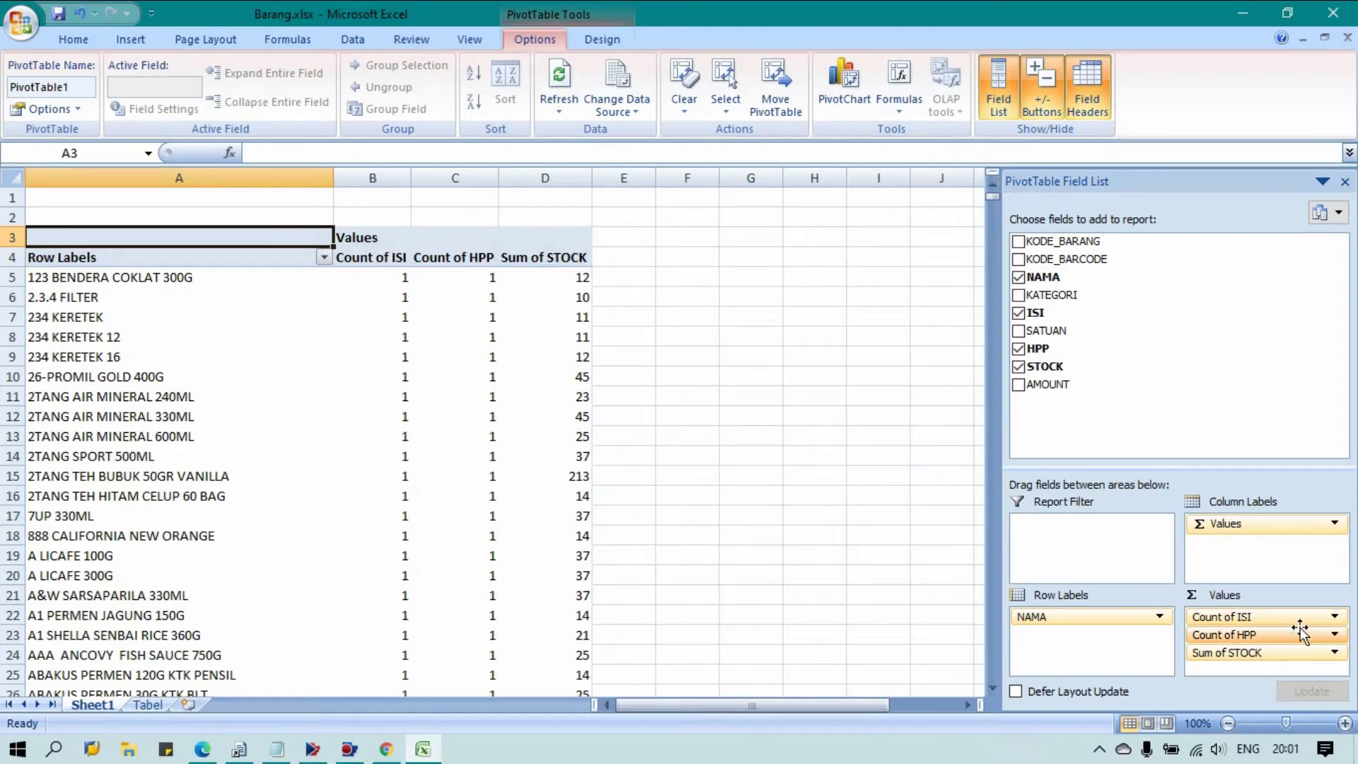
# Switch Count of ISI to Sum and rename it ISI, getting past the duplicate-name warning
pyautogui.click(1336, 618)
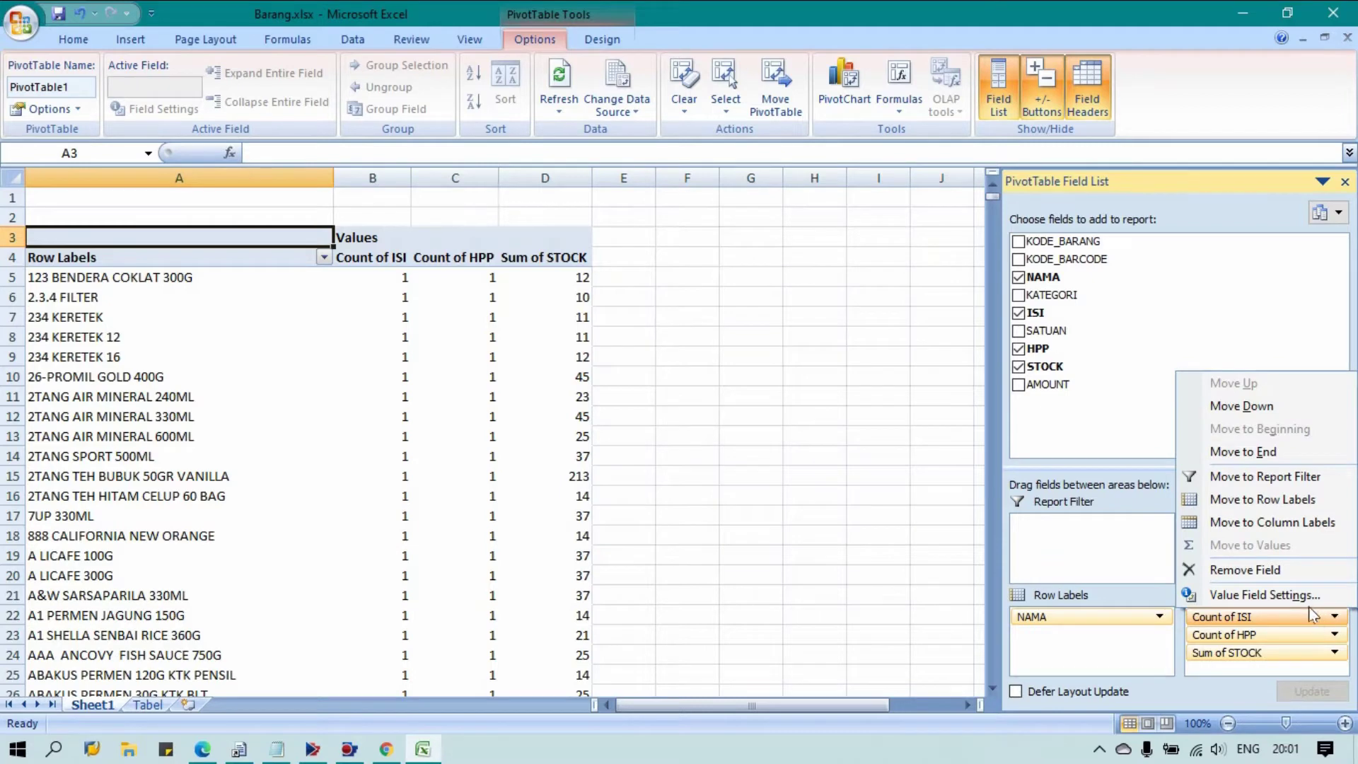
pyautogui.click(1304, 596)
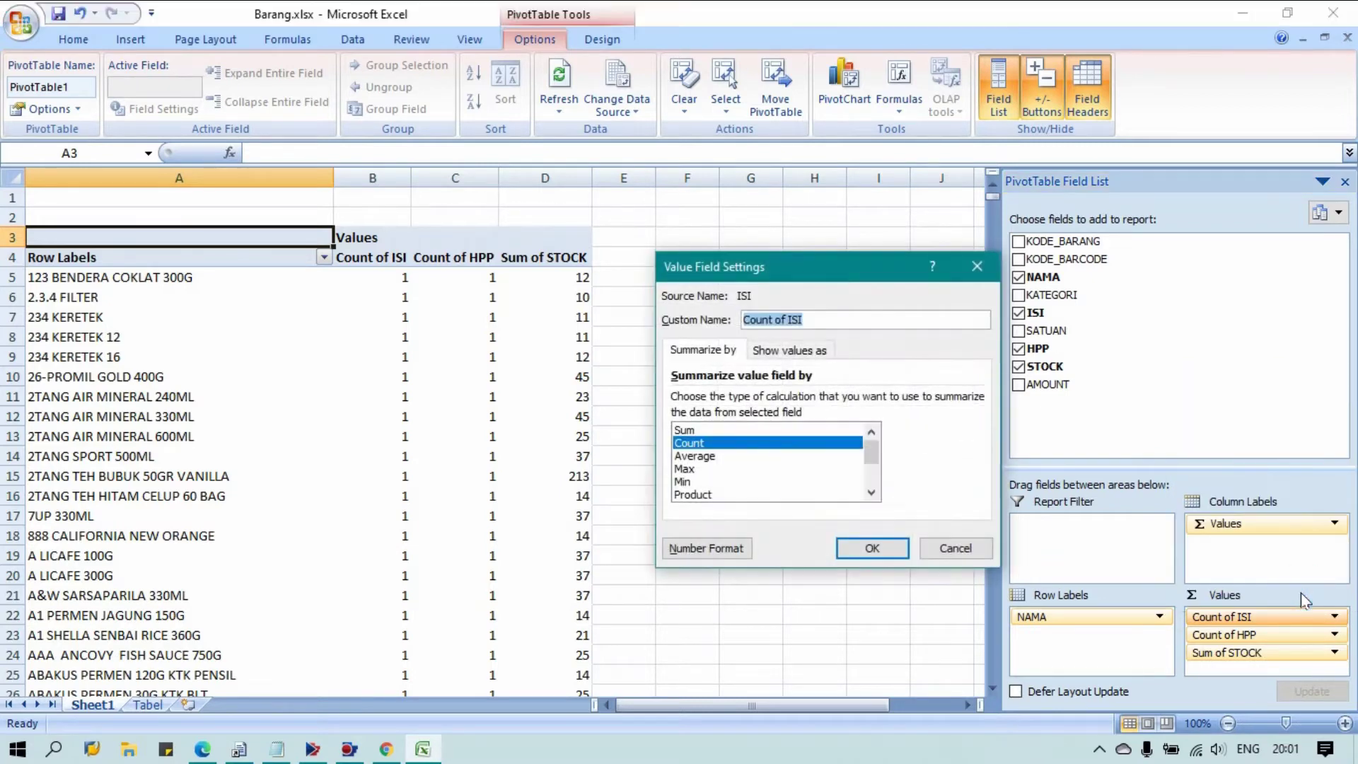
pyautogui.click(701, 431)
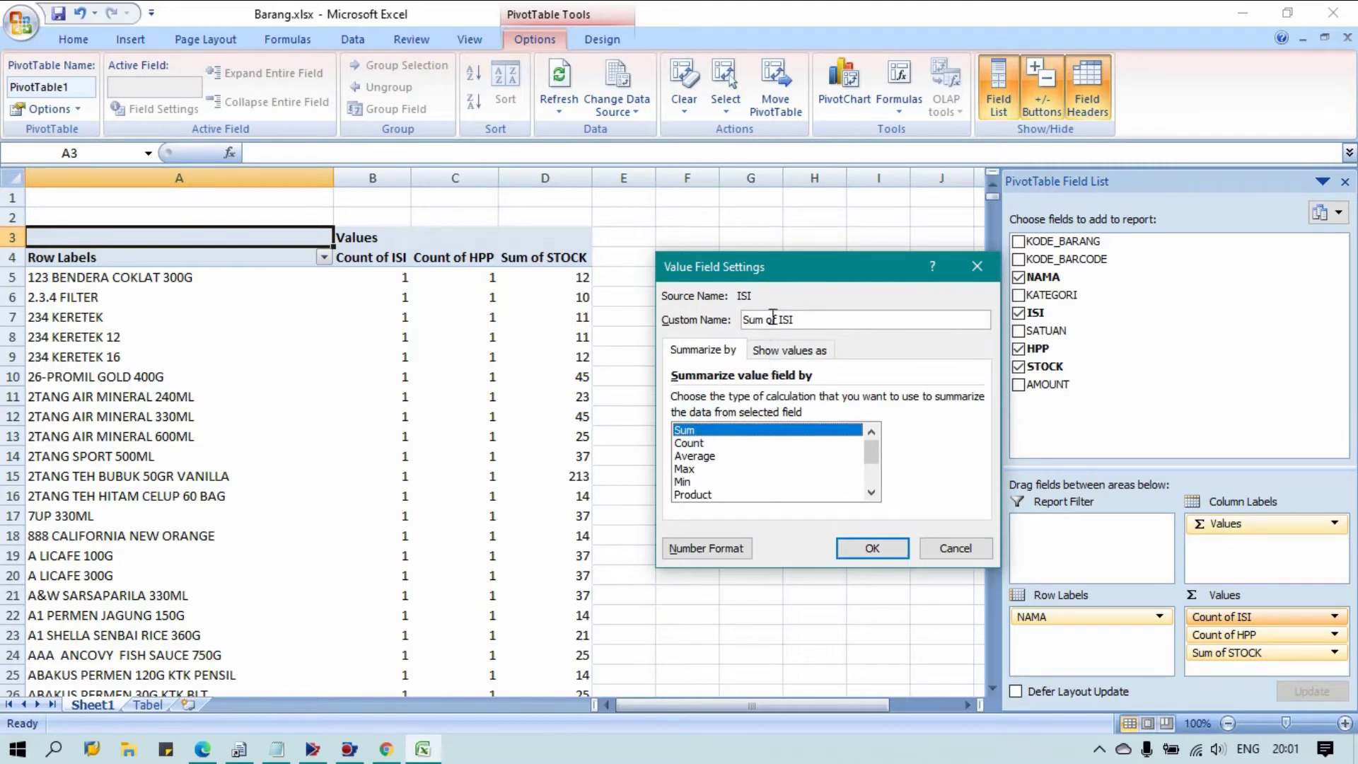
pyautogui.click(773, 315)
pyautogui.click(825, 317)
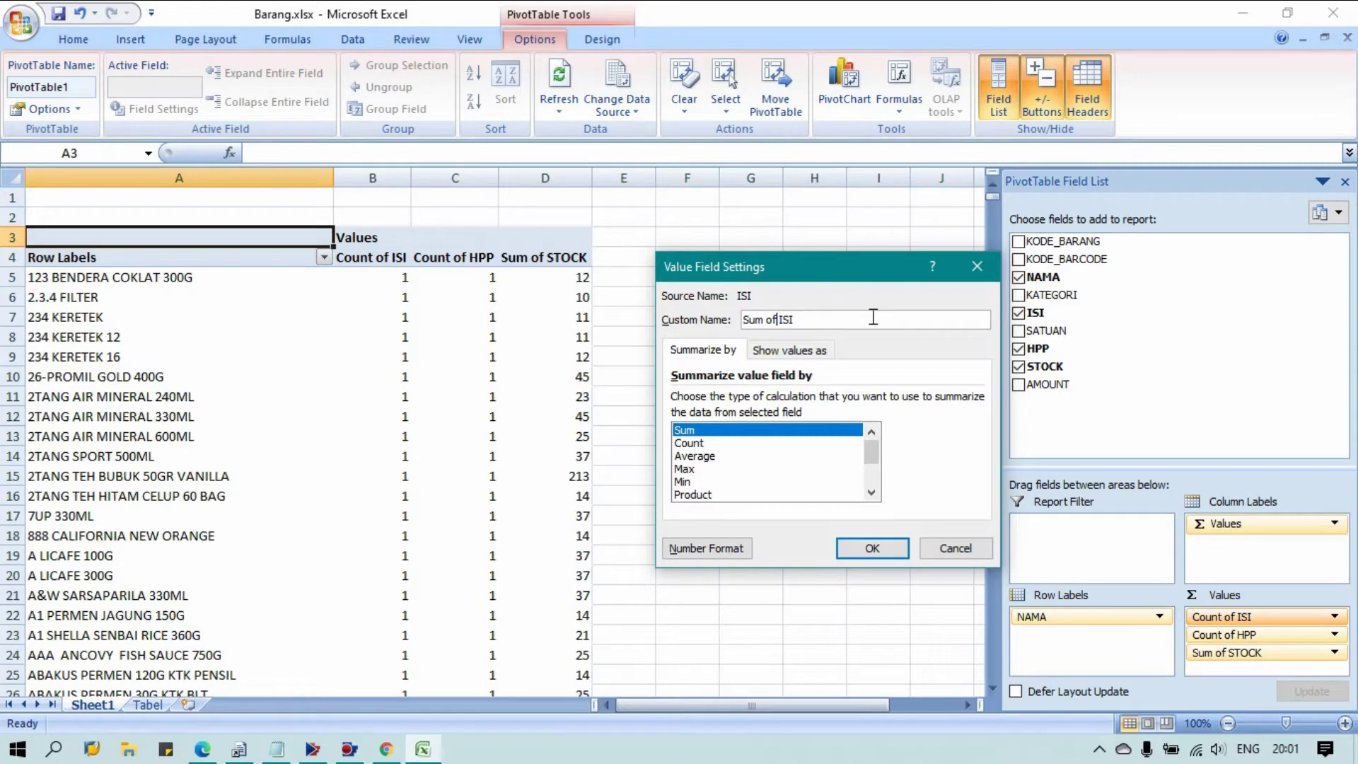
pyautogui.hotkey('shift', 'Home')
pyautogui.press('Delete')
pyautogui.press('Delete')
pyautogui.press('Return')
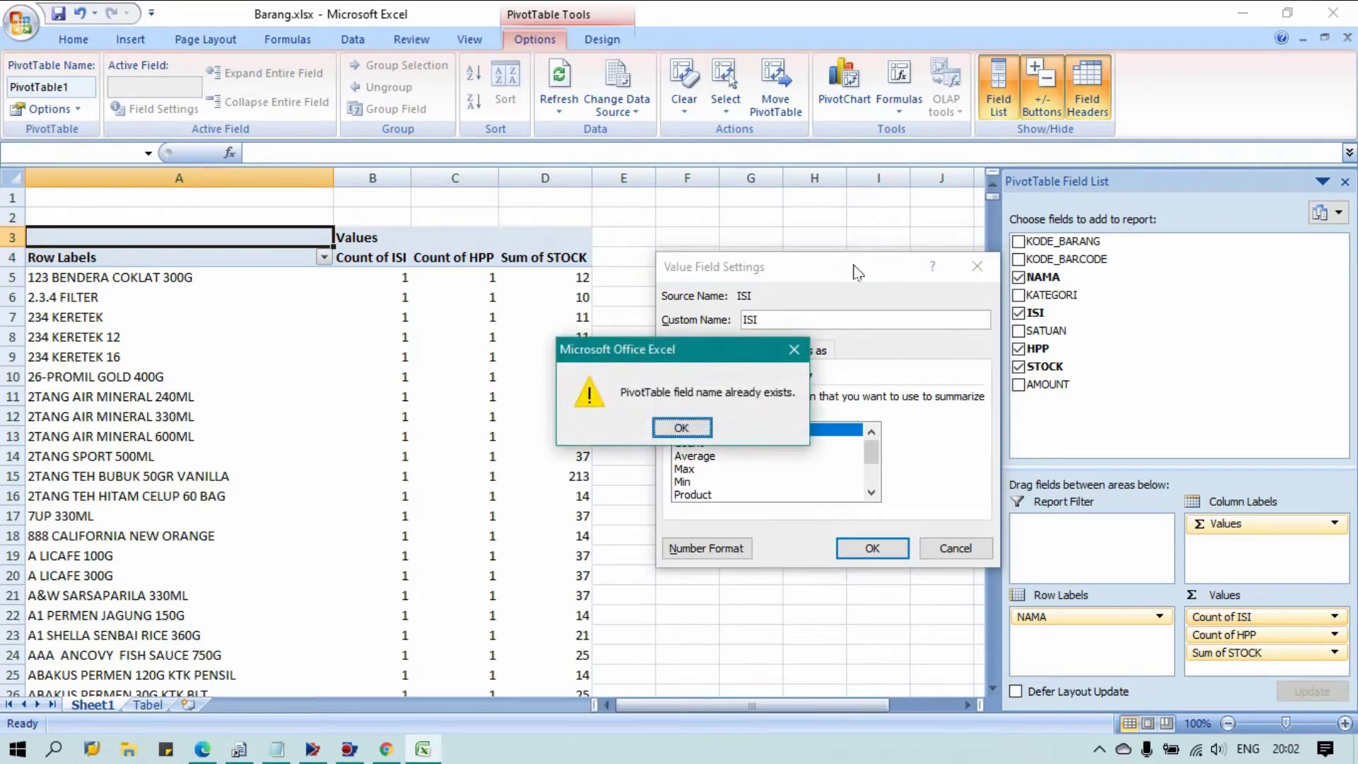
pyautogui.press('Return')
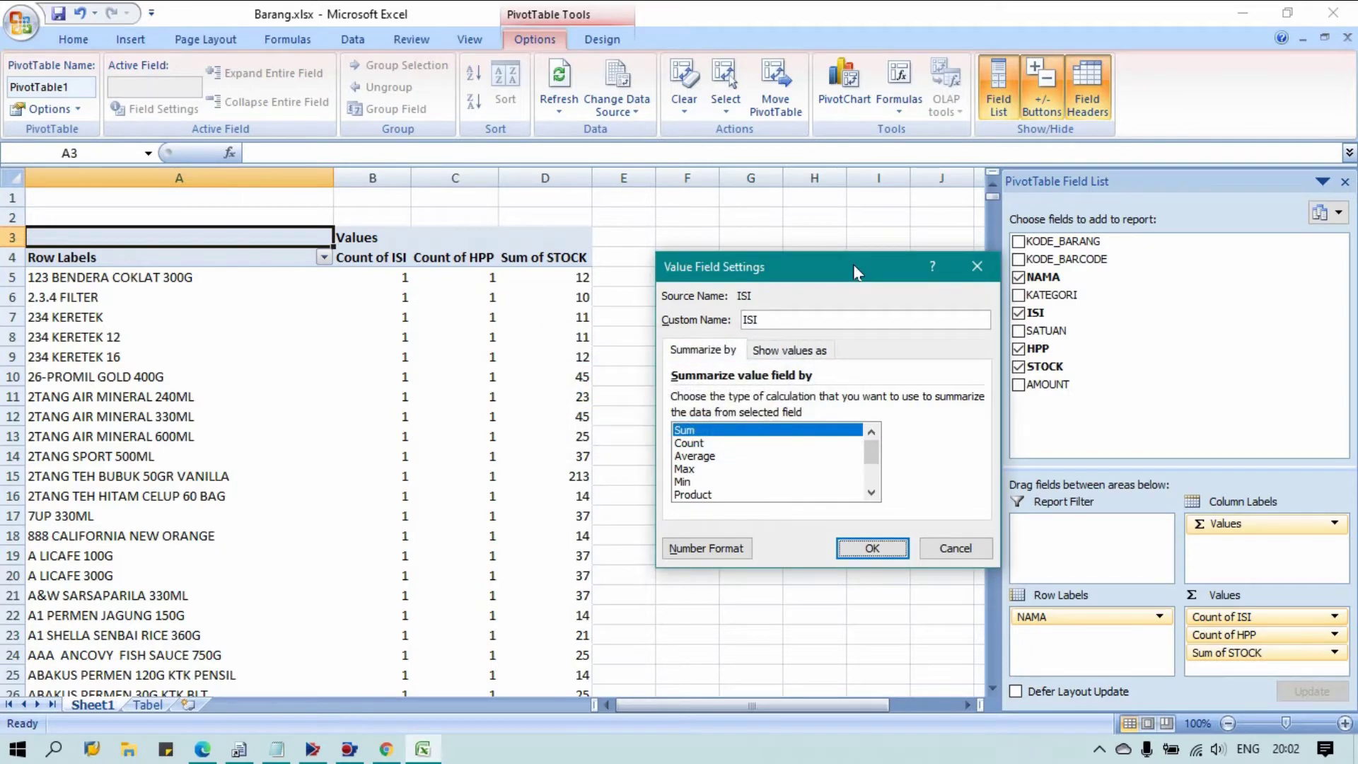
pyautogui.click(833, 320)
pyautogui.click(872, 549)
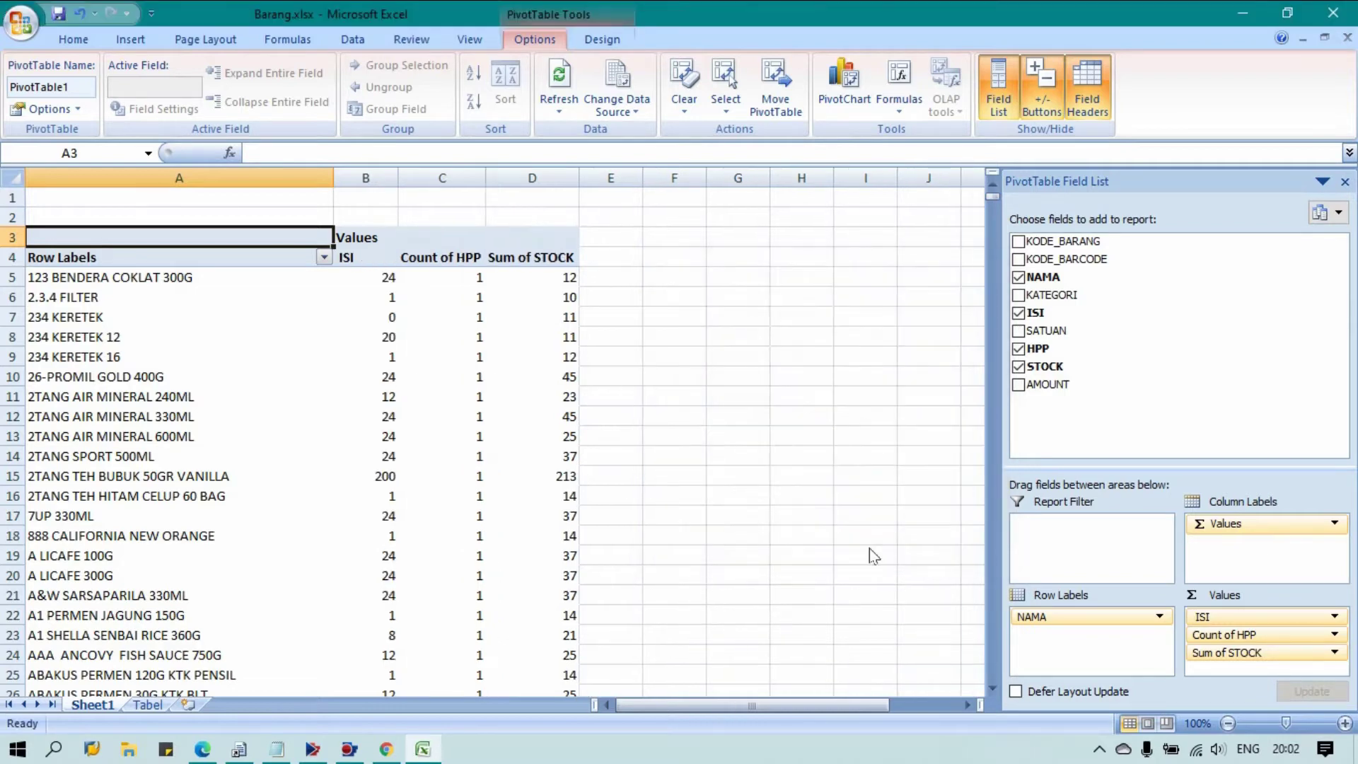
# Make the HPP field sum instead of count, with its column named HPP
pyautogui.click(1284, 638)
pyautogui.click(1281, 613)
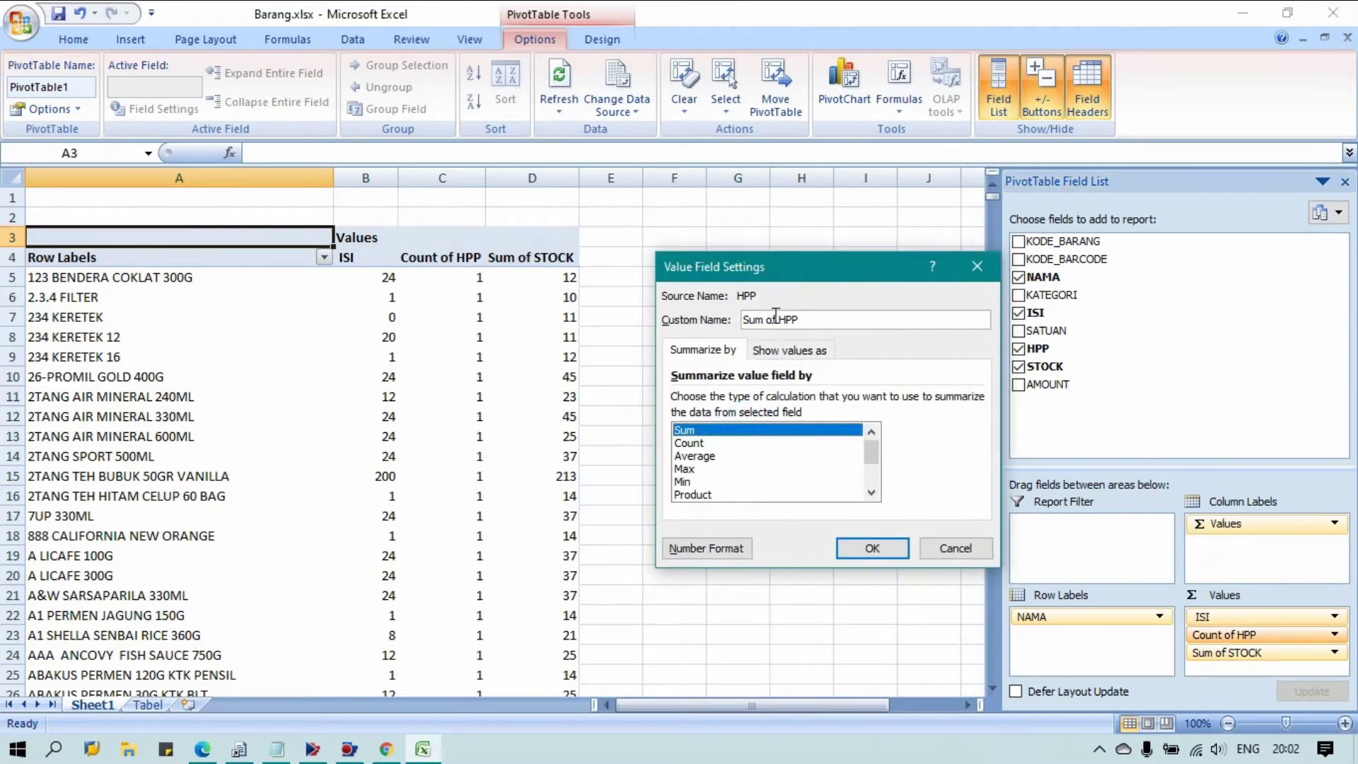
pyautogui.moveTo(775, 316); pyautogui.dragTo(624, 316)
pyautogui.press('BackSpace')
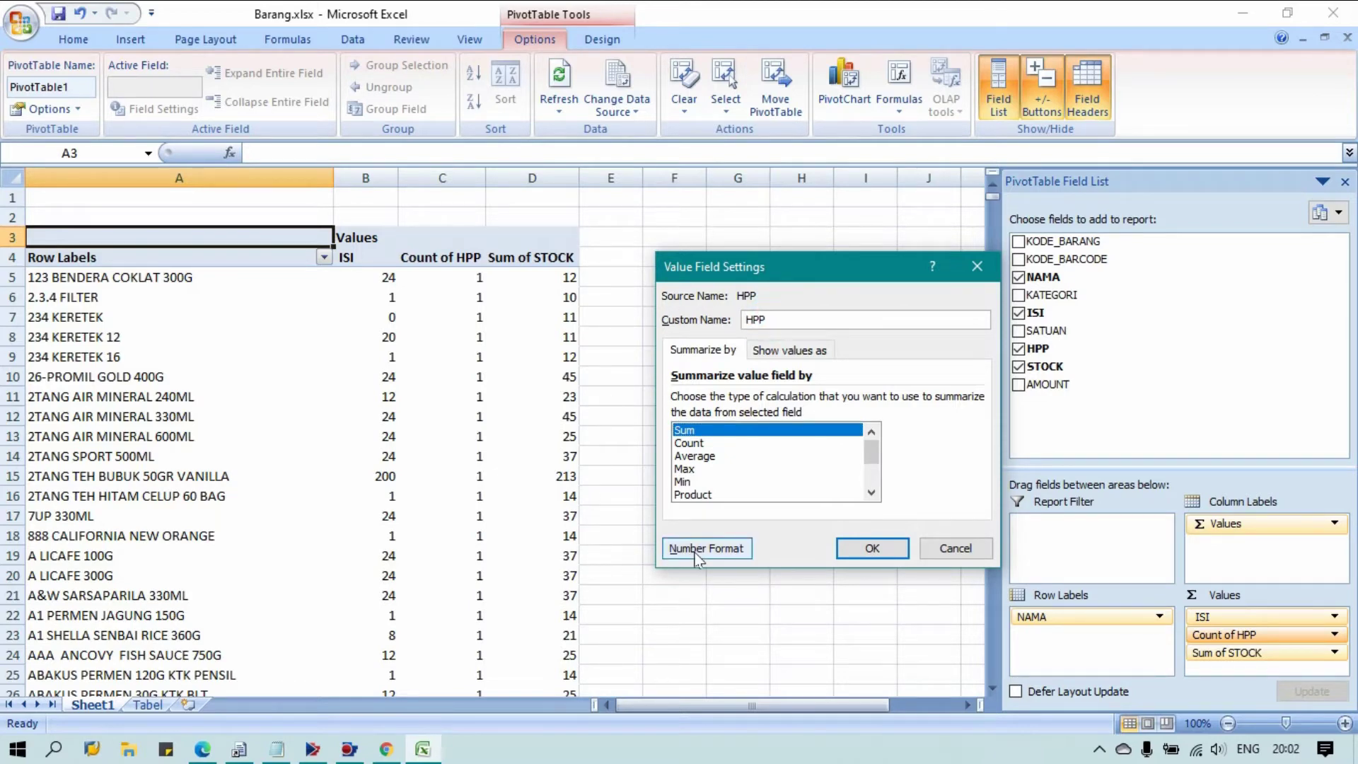
pyautogui.click(872, 548)
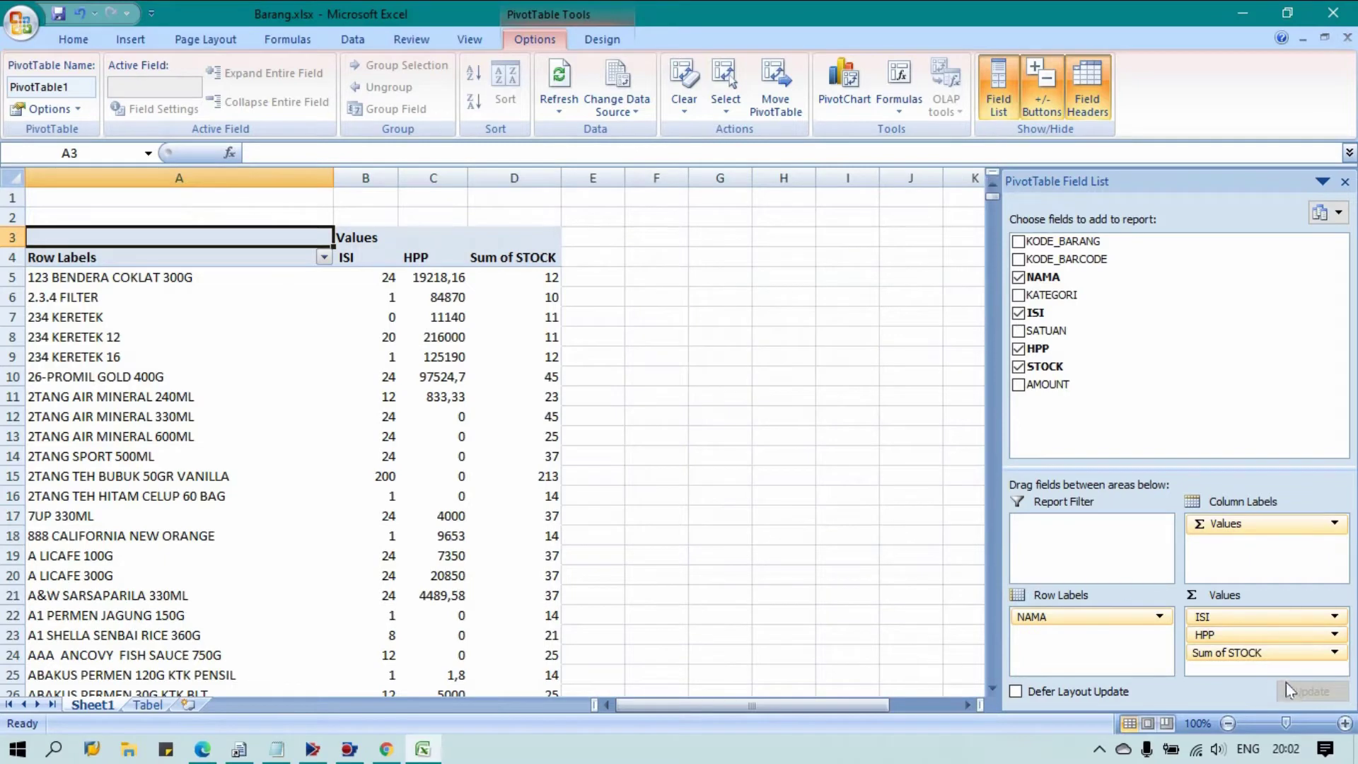
# Rename the Sum of STOCK column to just STOCK
pyautogui.click(1276, 654)
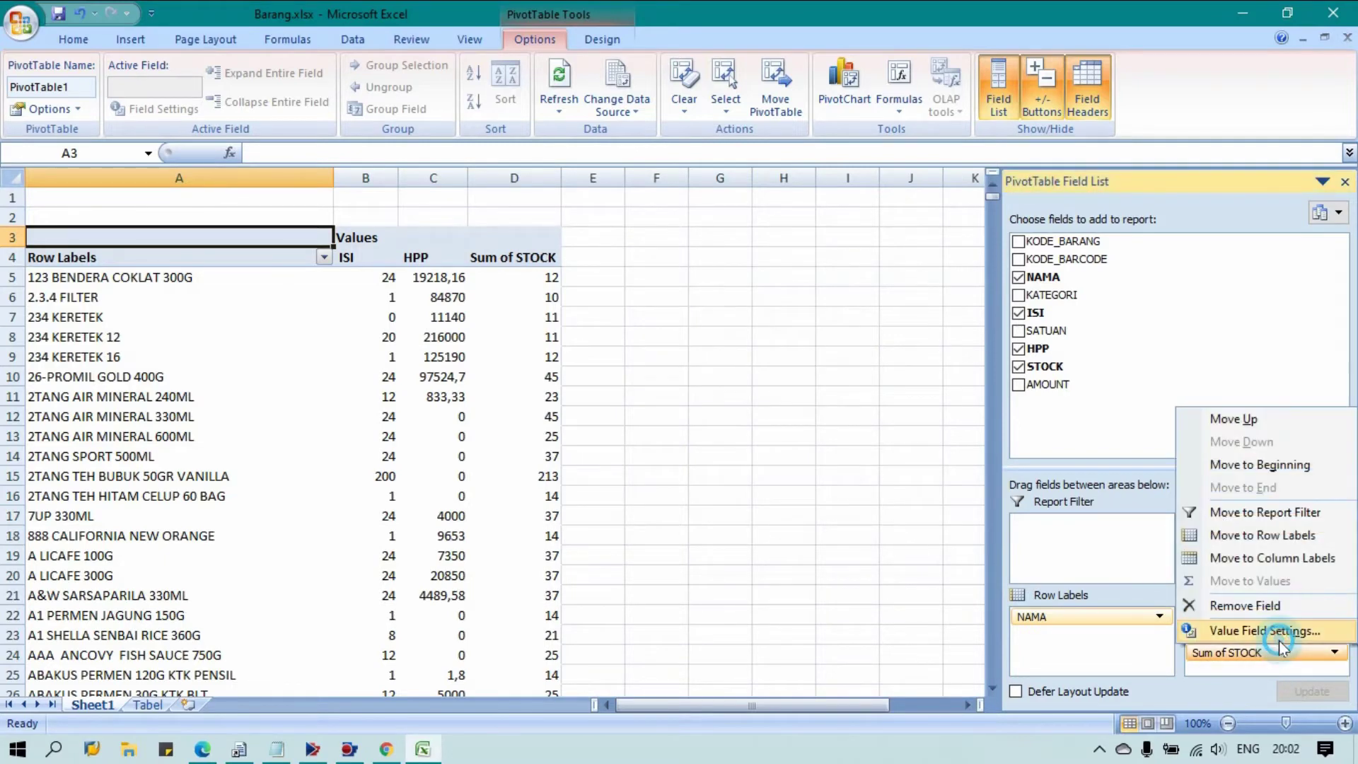
pyautogui.click(1234, 630)
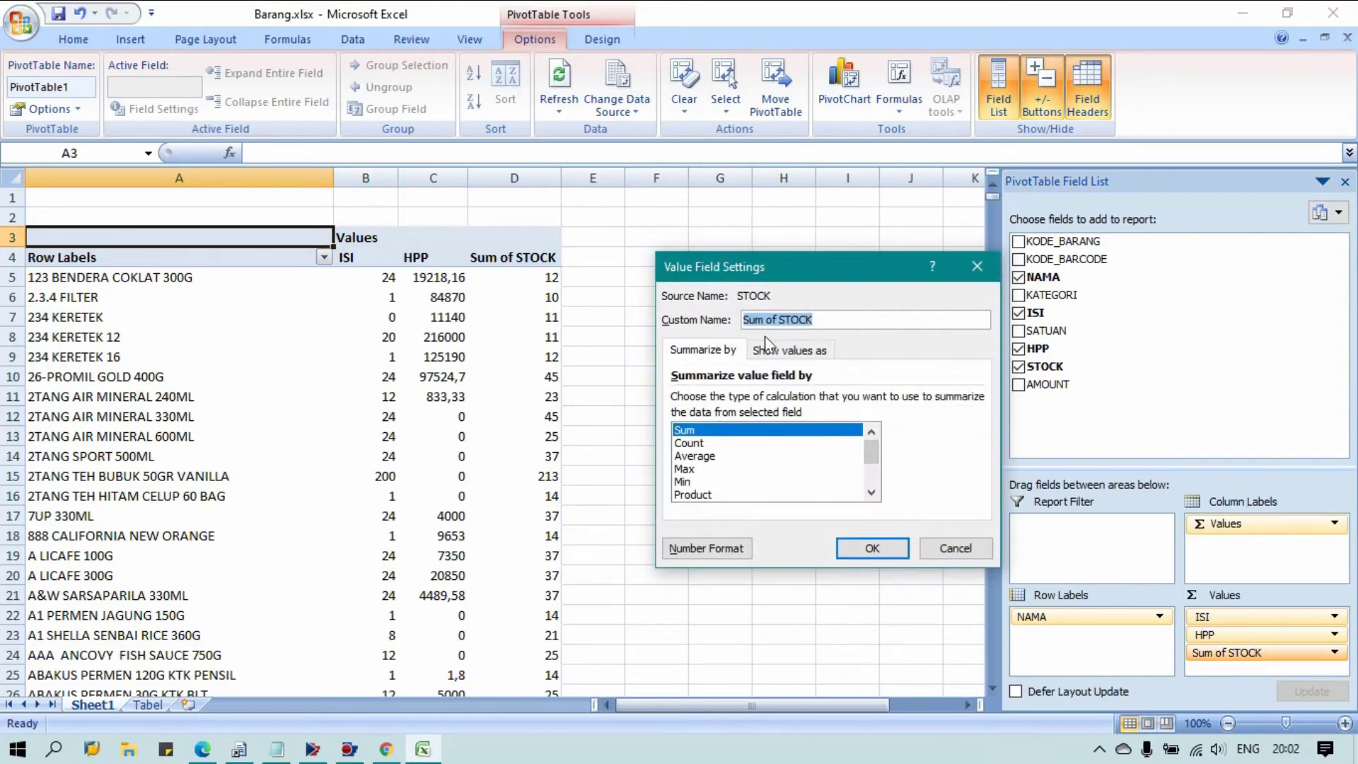
pyautogui.moveTo(775, 320); pyautogui.dragTo(622, 325)
pyautogui.press('BackSpace')
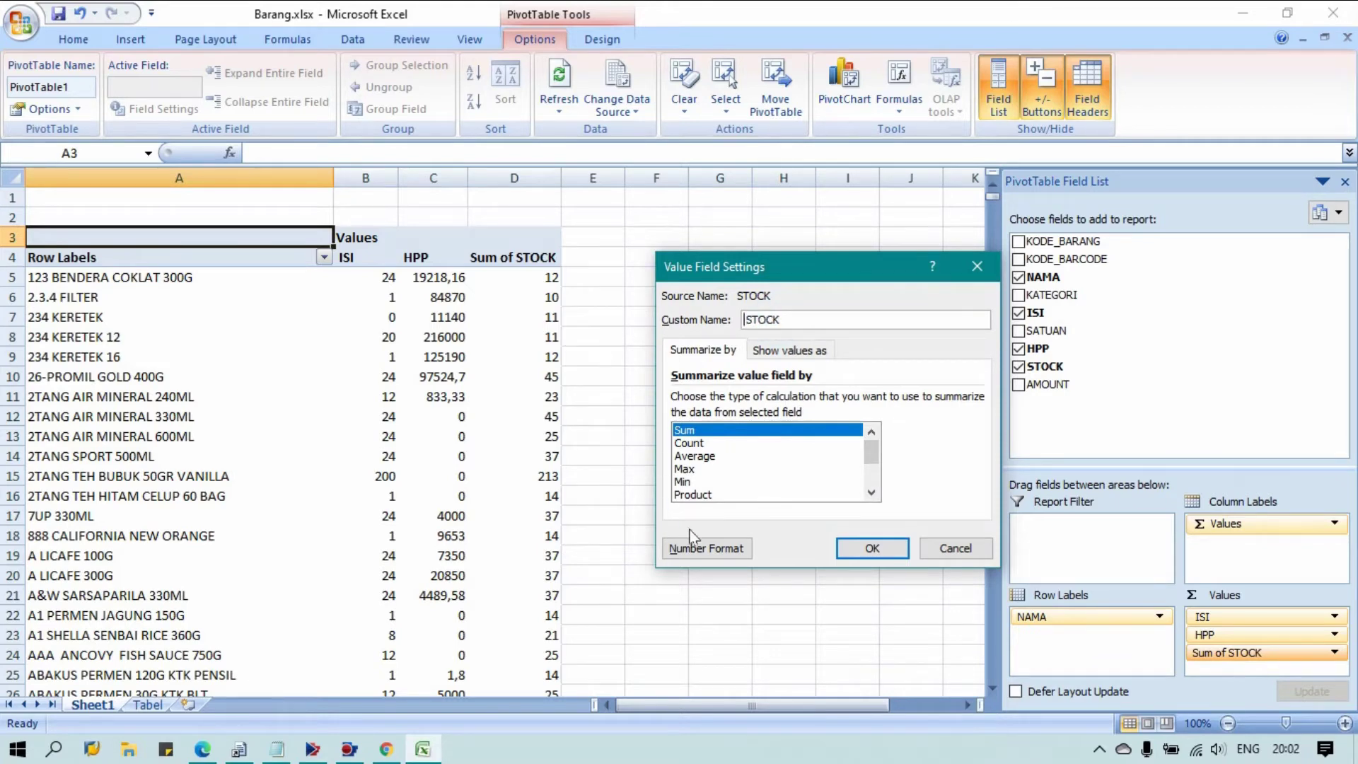
pyautogui.click(864, 549)
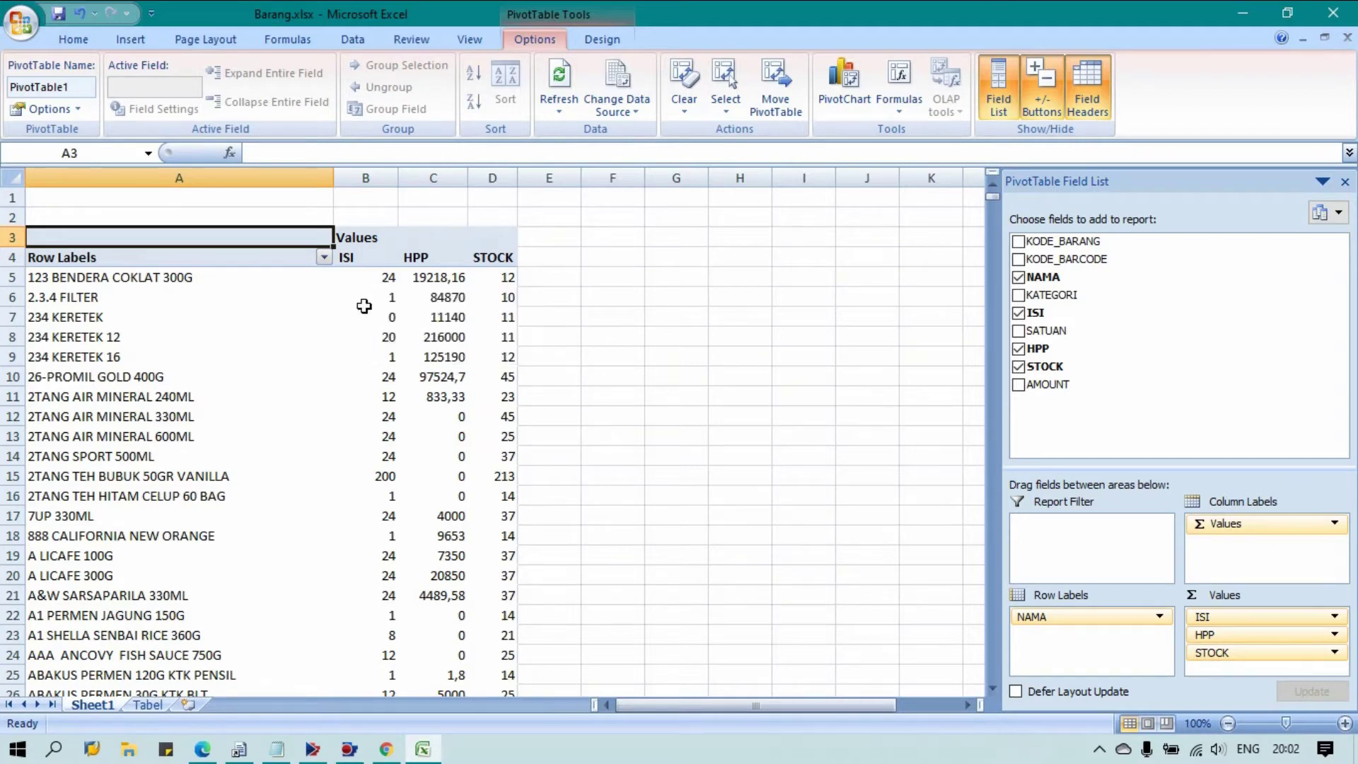
pyautogui.click(386, 292)
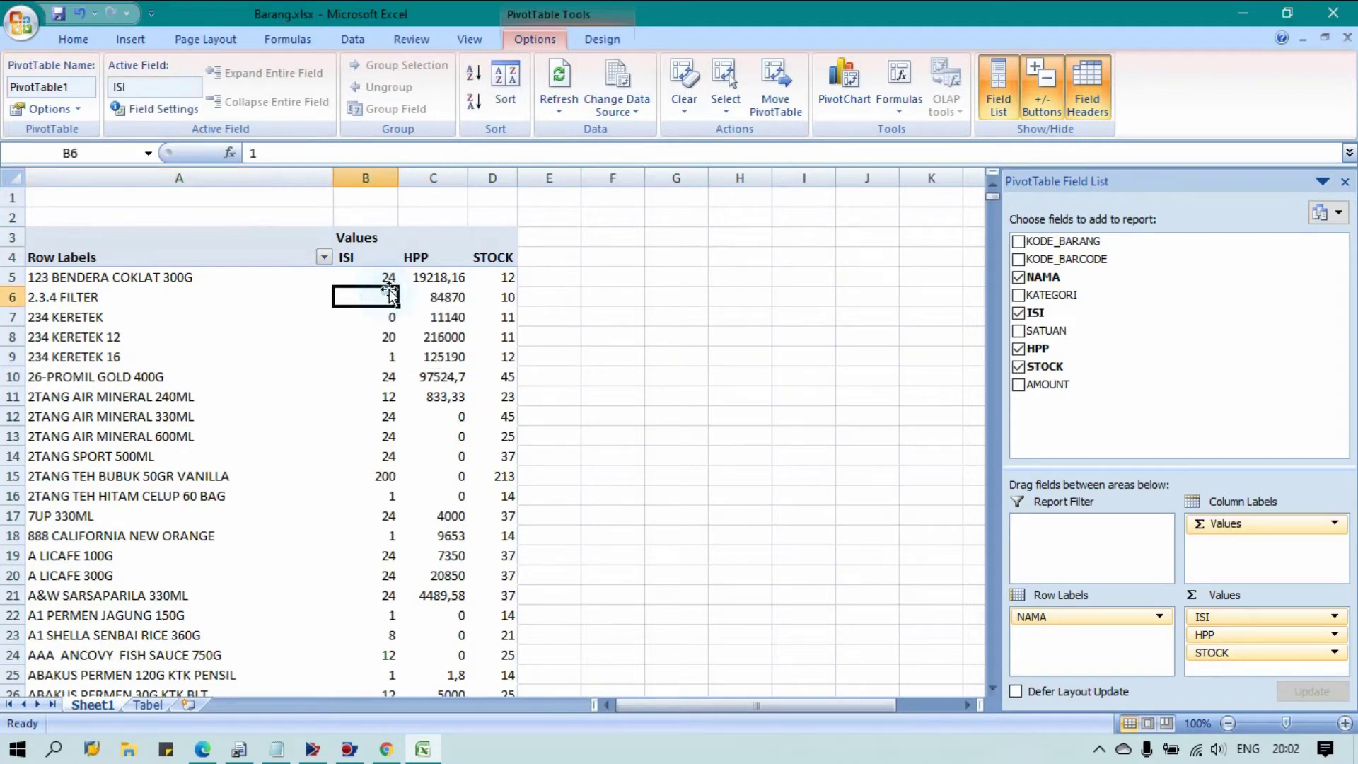
# Format the ISI values as Number with 0 decimals and a 1000 separator
pyautogui.click(460, 270)
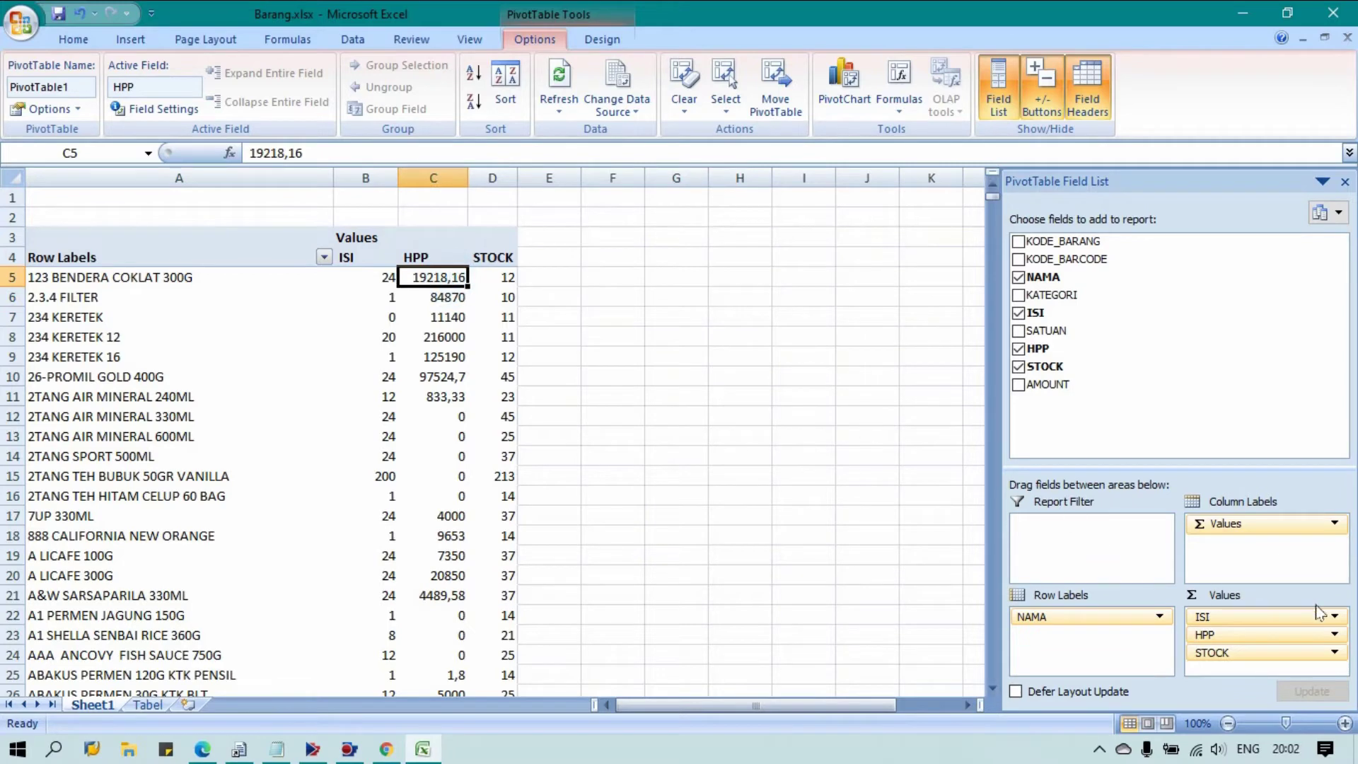
pyautogui.click(1335, 616)
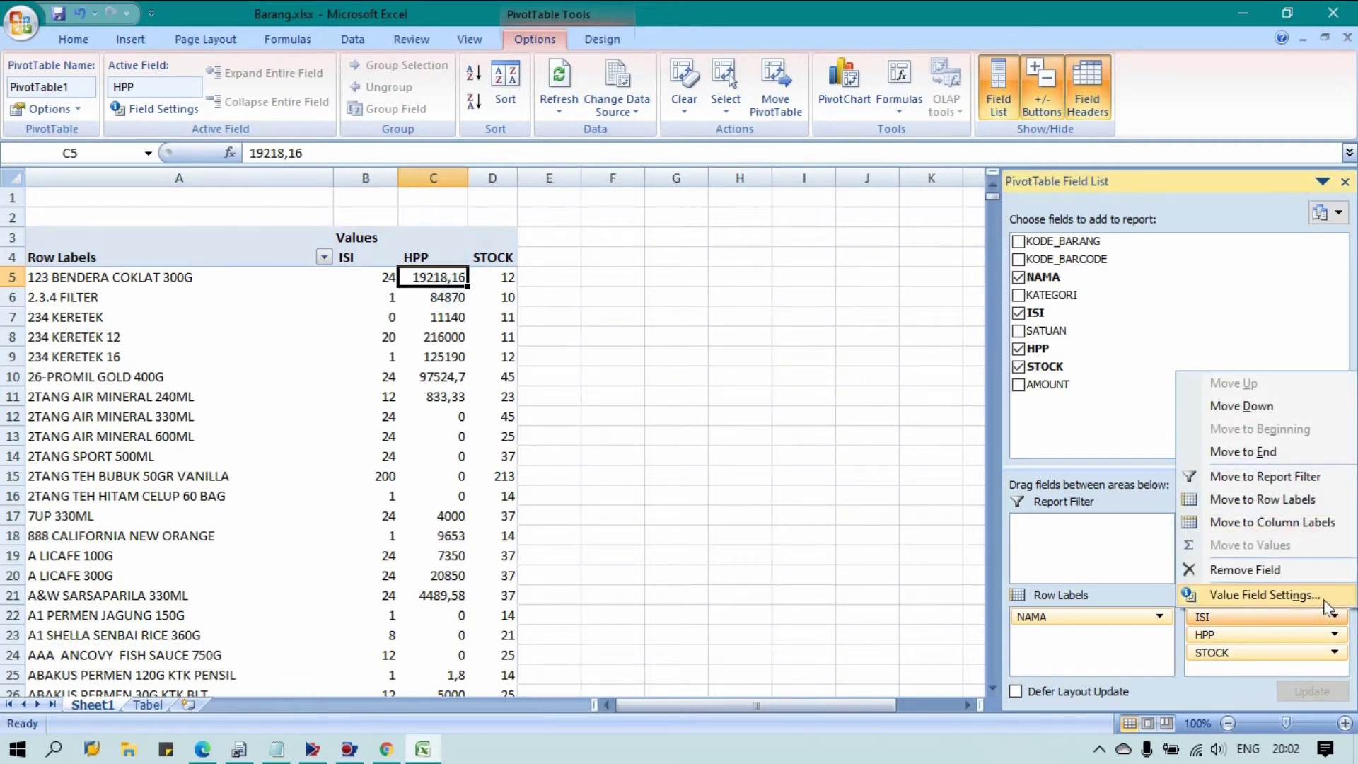
pyautogui.click(1324, 605)
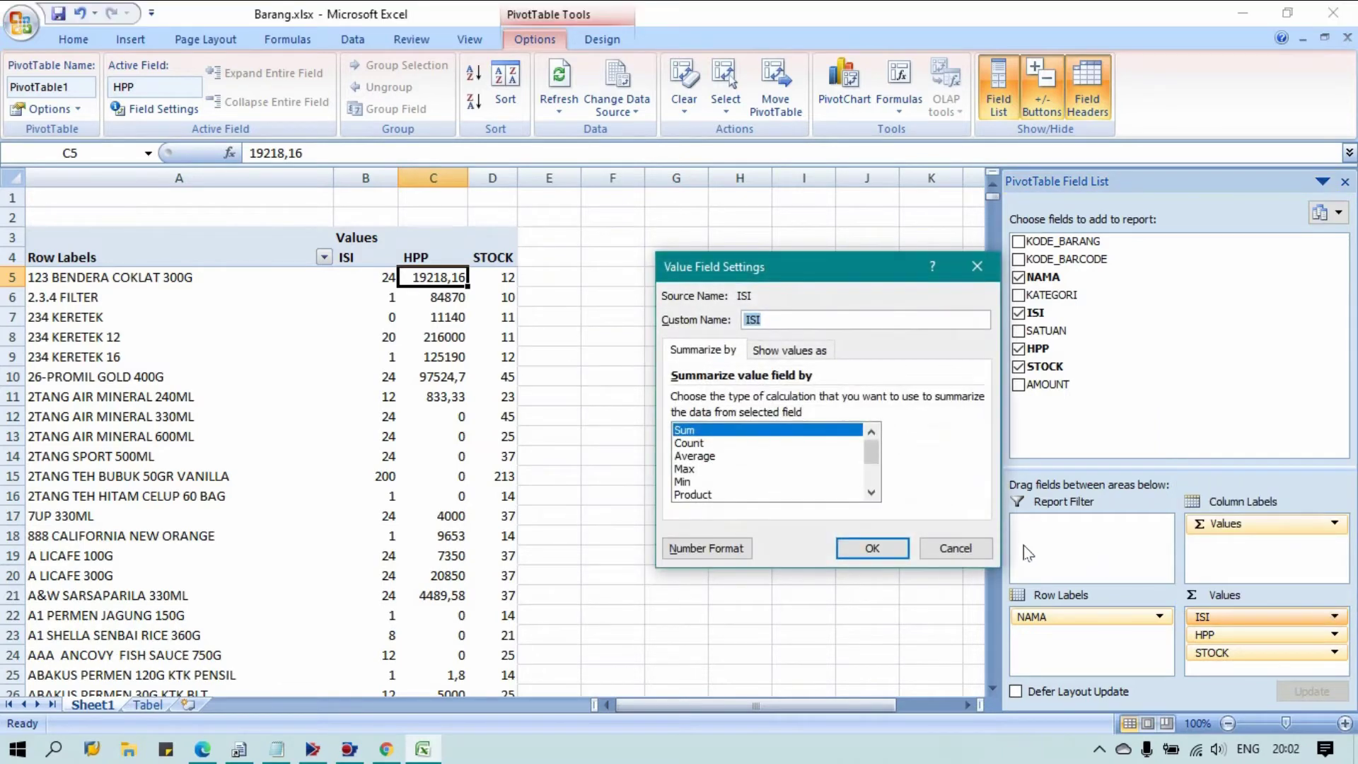
pyautogui.click(728, 555)
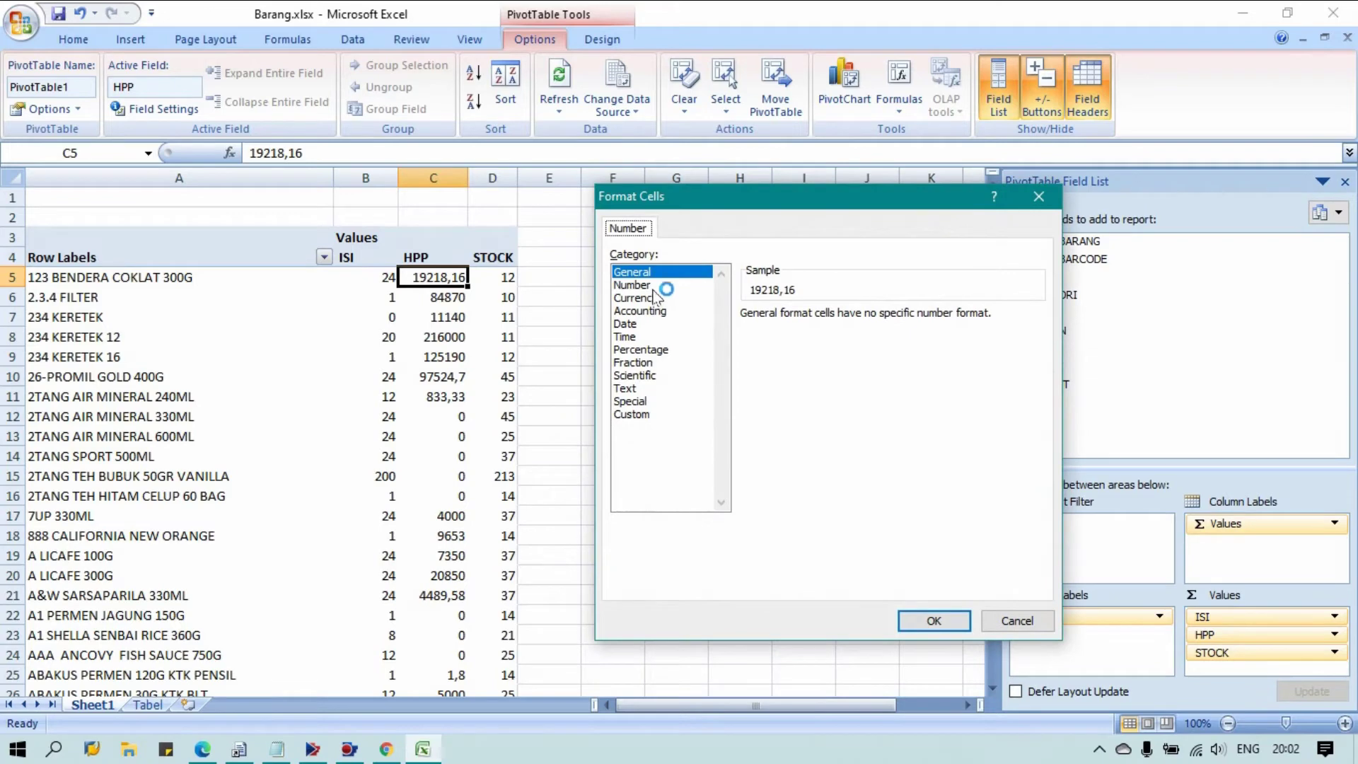
pyautogui.click(631, 285)
pyautogui.click(747, 340)
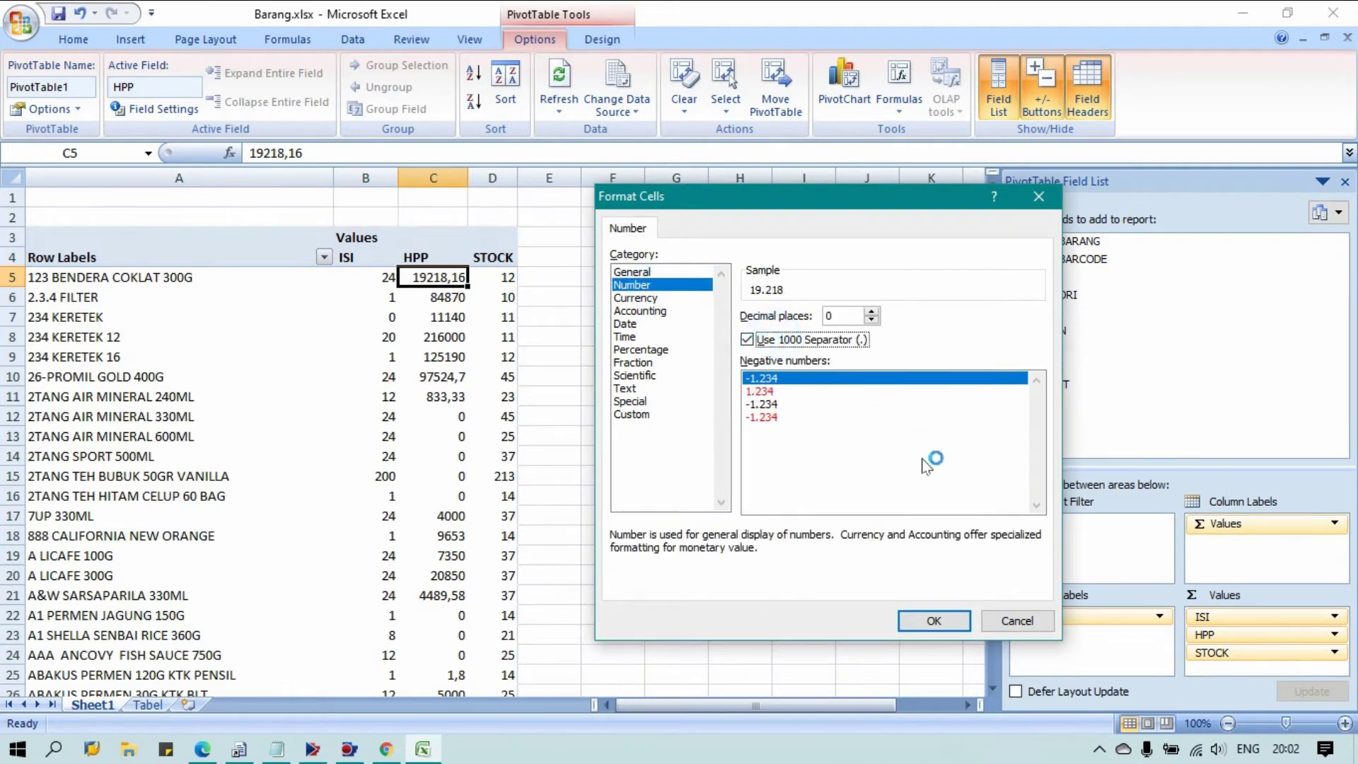
pyautogui.click(934, 620)
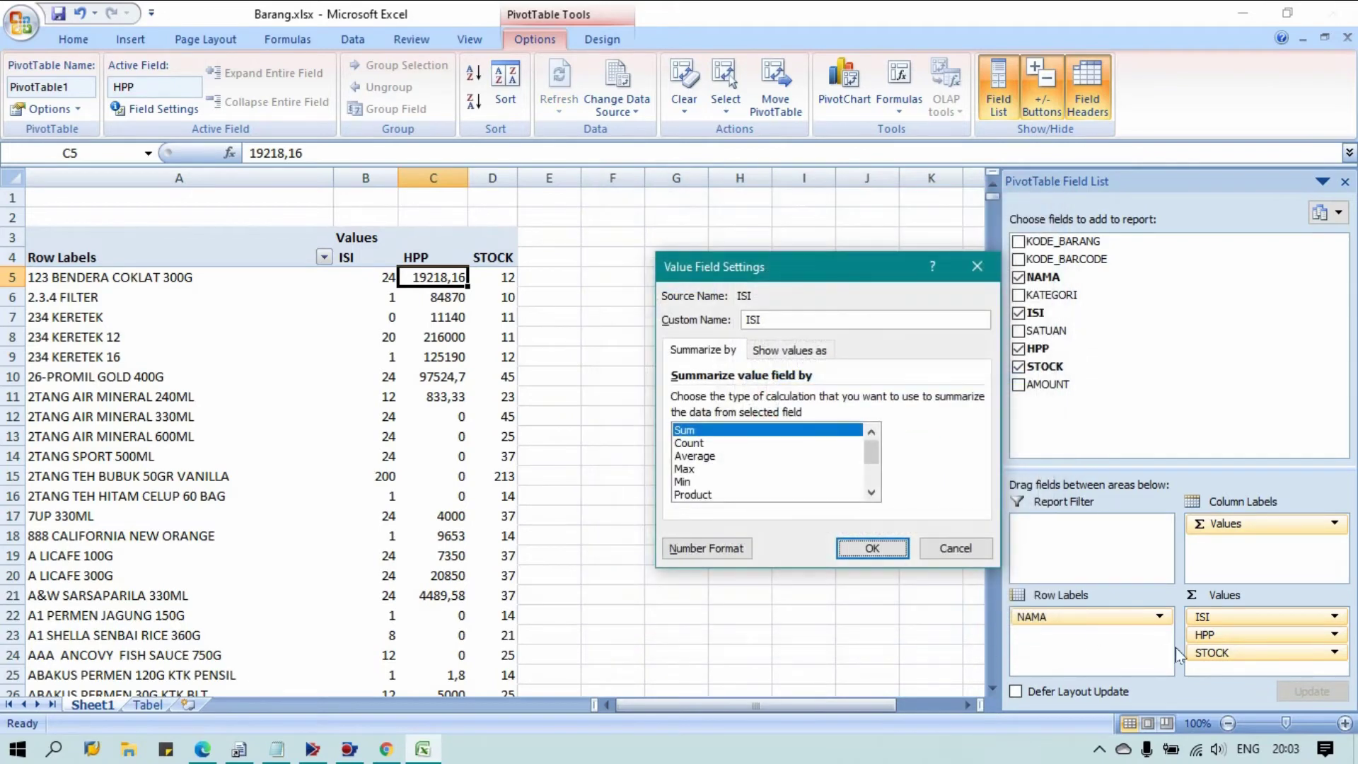
pyautogui.click(868, 549)
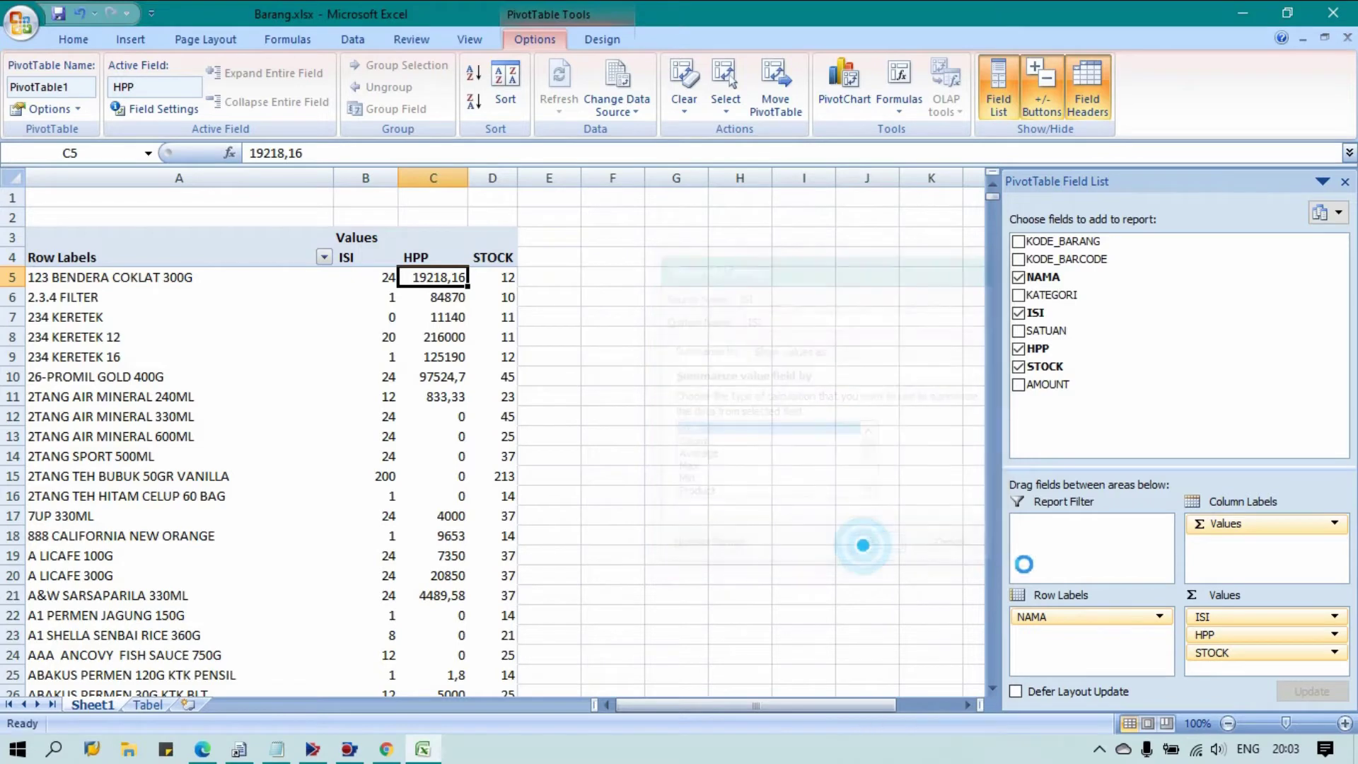
# Apply the same whole-number format with thousand separators to HPP
pyautogui.click(1241, 618)
pyautogui.click(1255, 613)
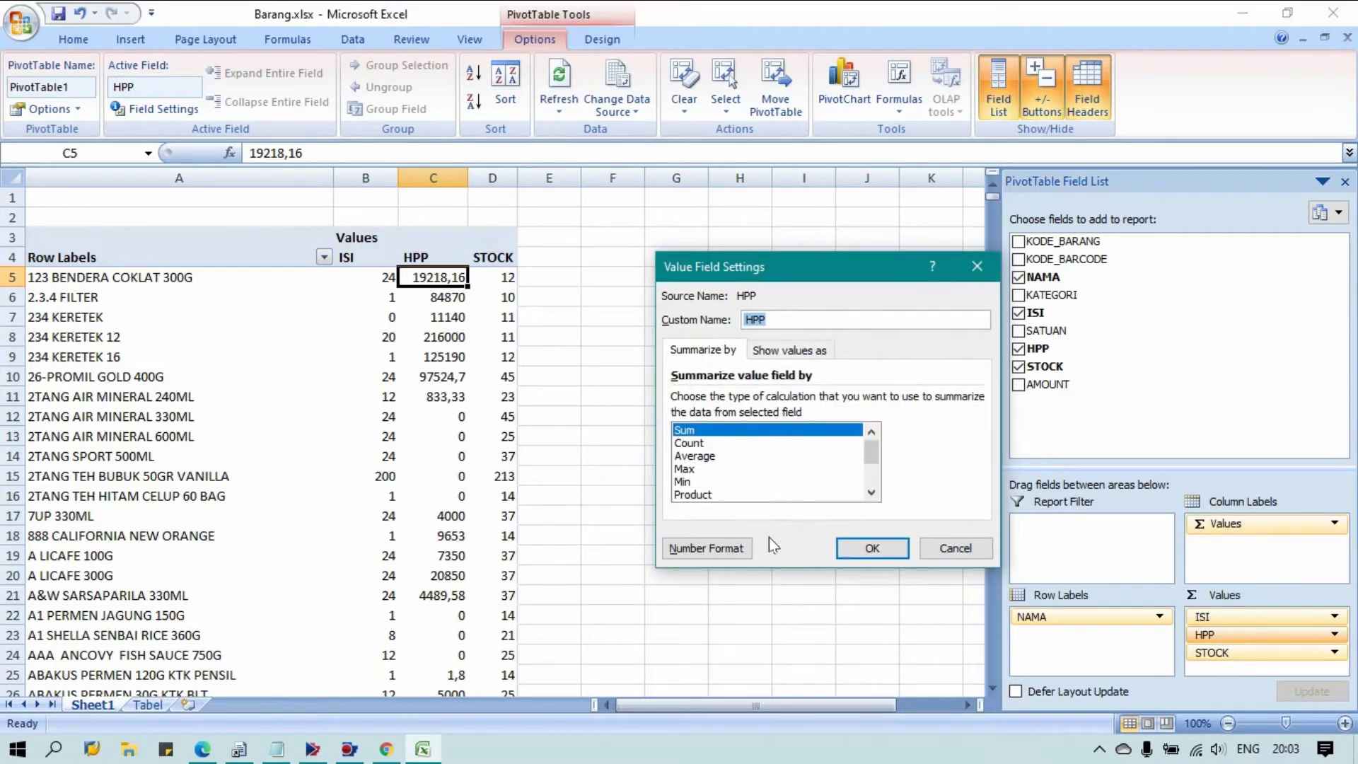
pyautogui.click(747, 544)
pyautogui.click(631, 284)
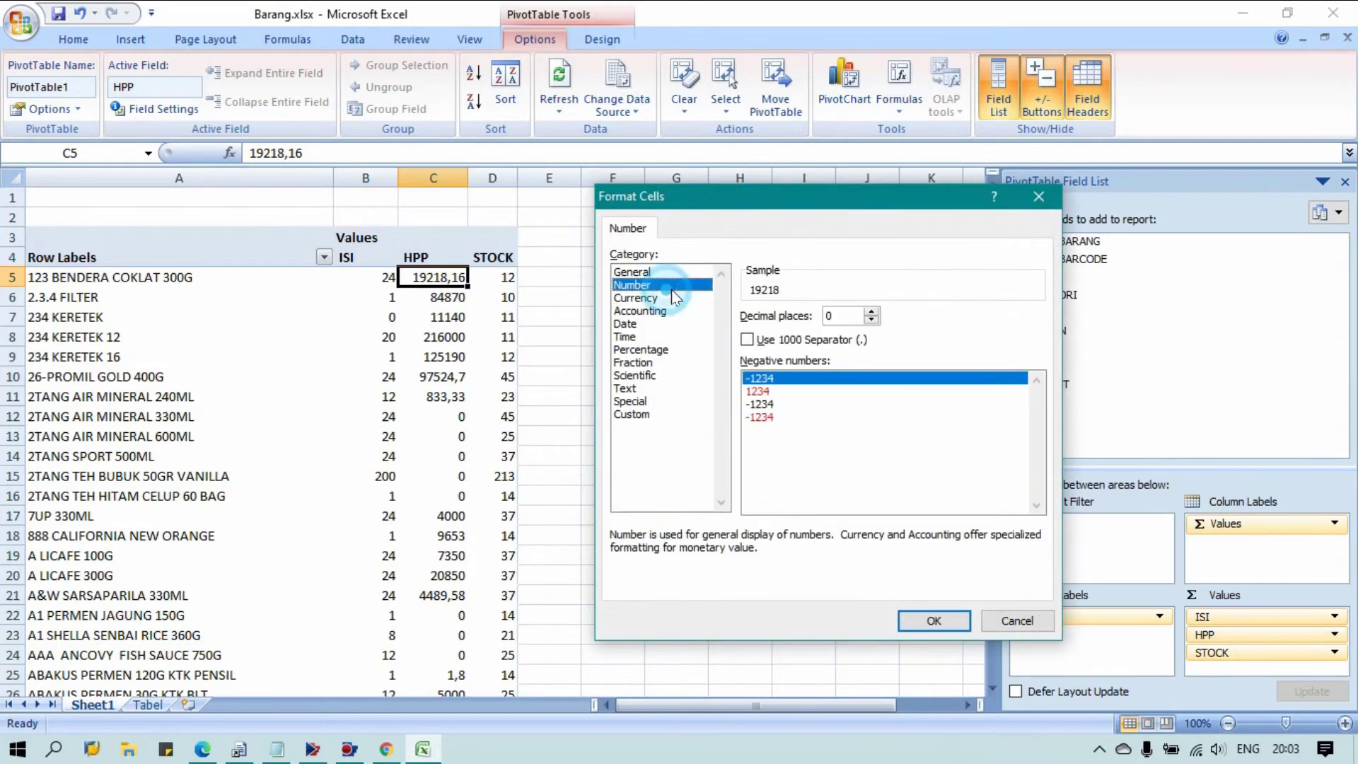
pyautogui.click(747, 339)
pyautogui.click(950, 622)
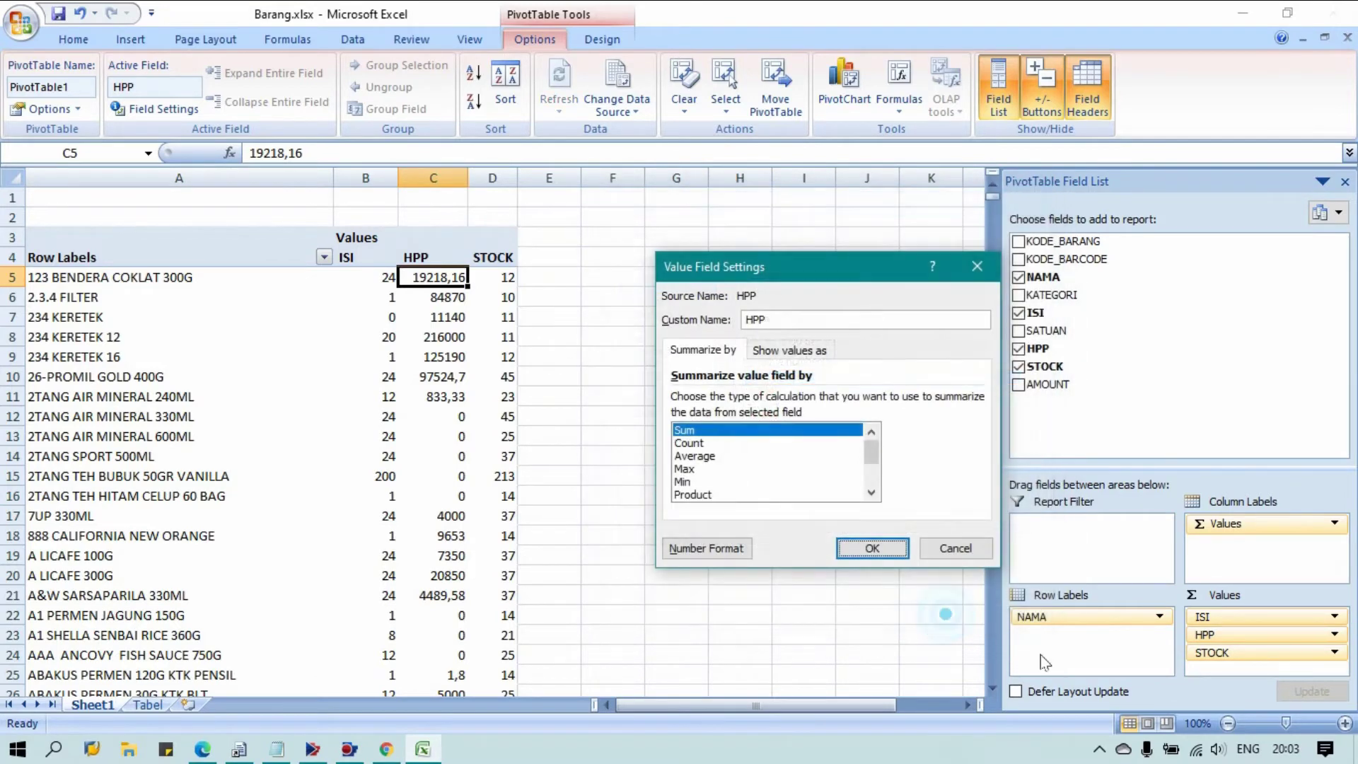
pyautogui.click(874, 545)
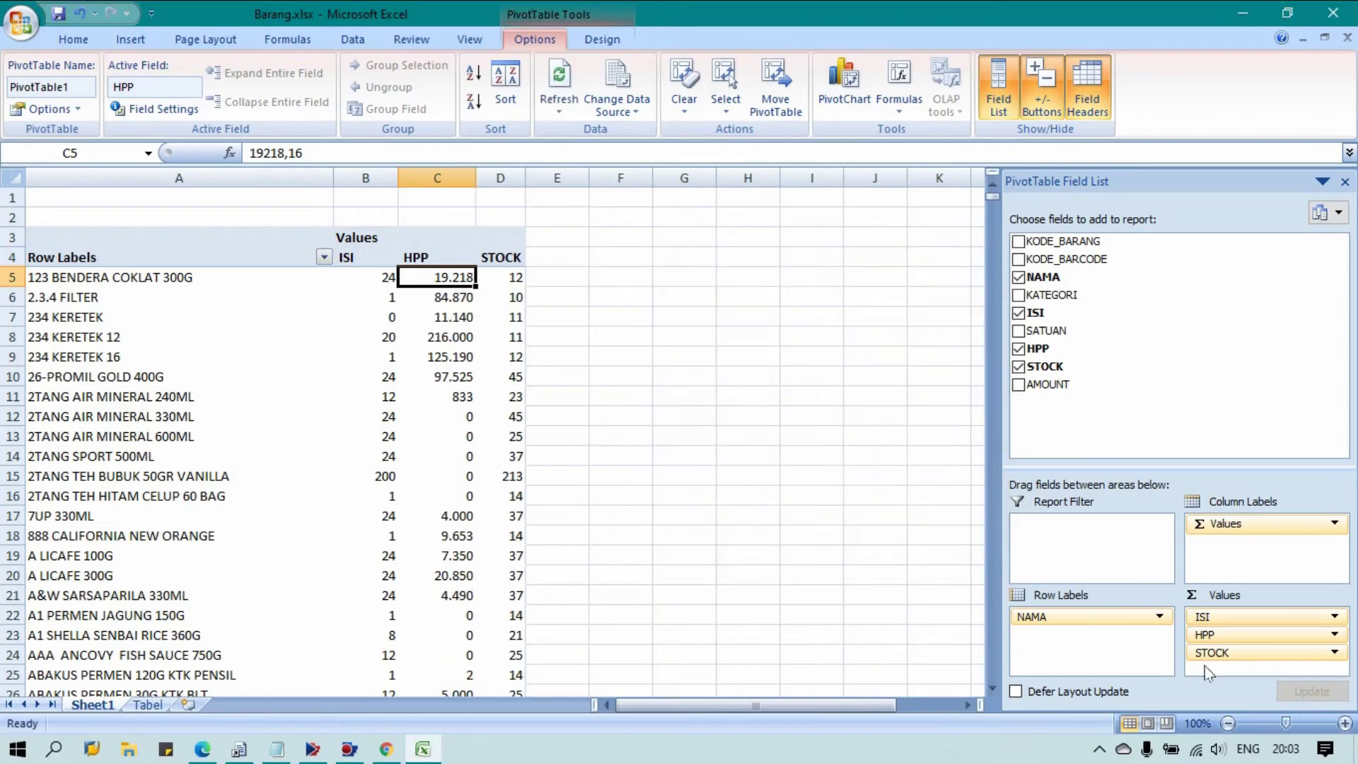
# Give the STOCK values the Number format with thousand separators too
pyautogui.click(1224, 652)
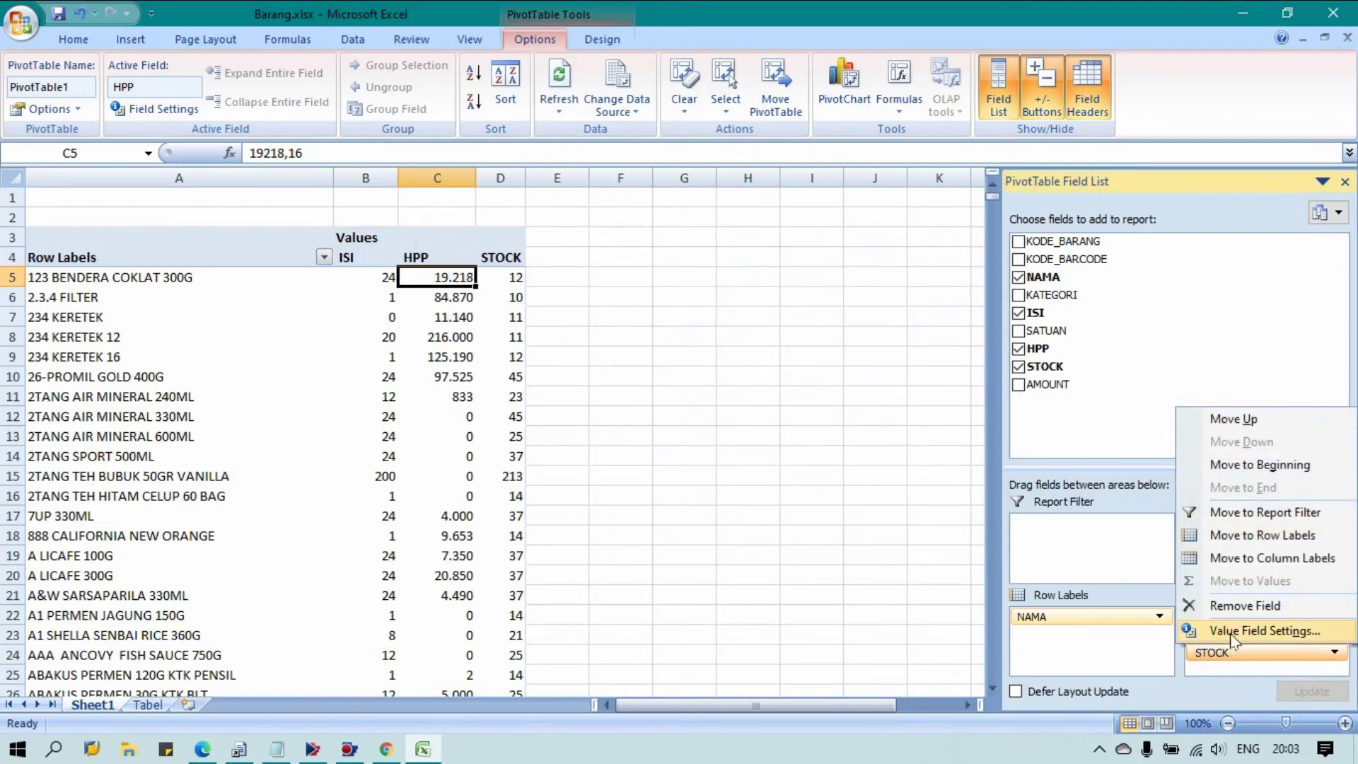
pyautogui.click(1229, 639)
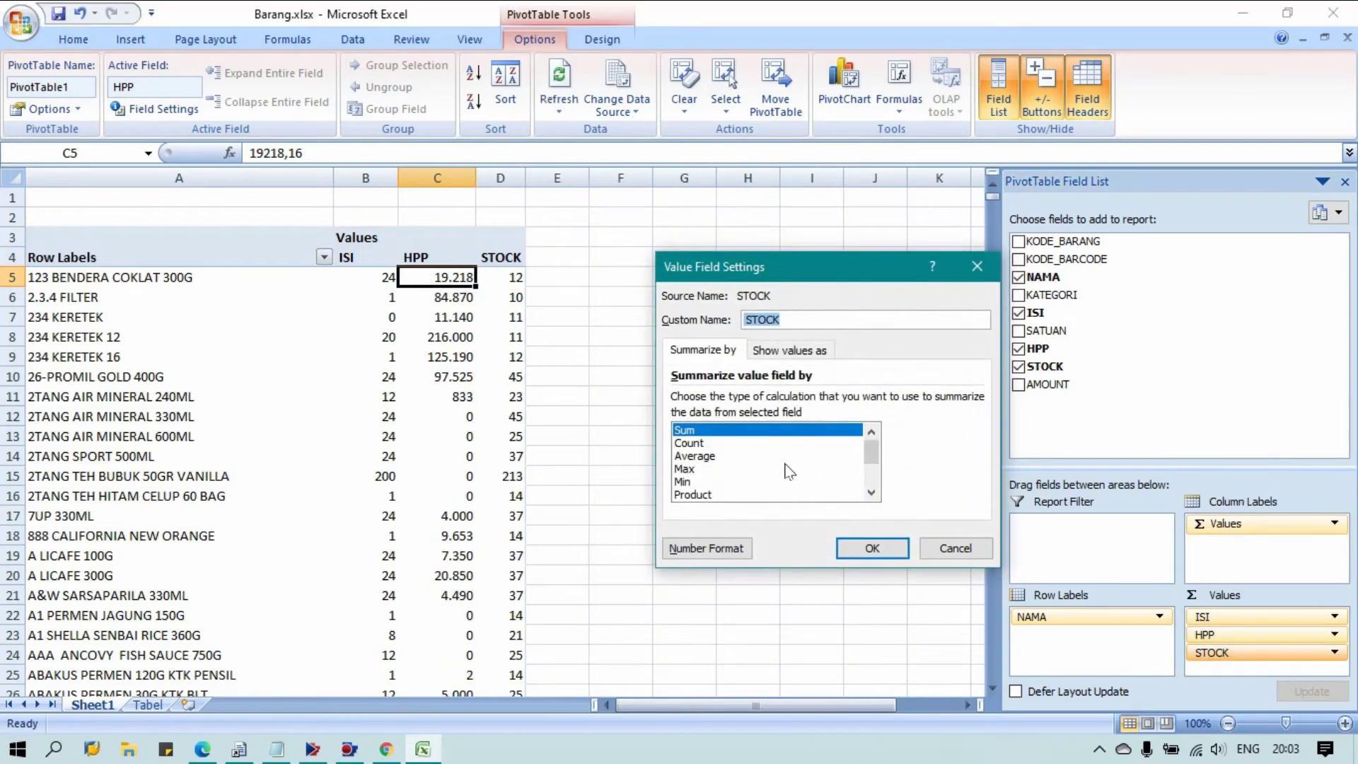
pyautogui.click(707, 548)
pyautogui.click(657, 284)
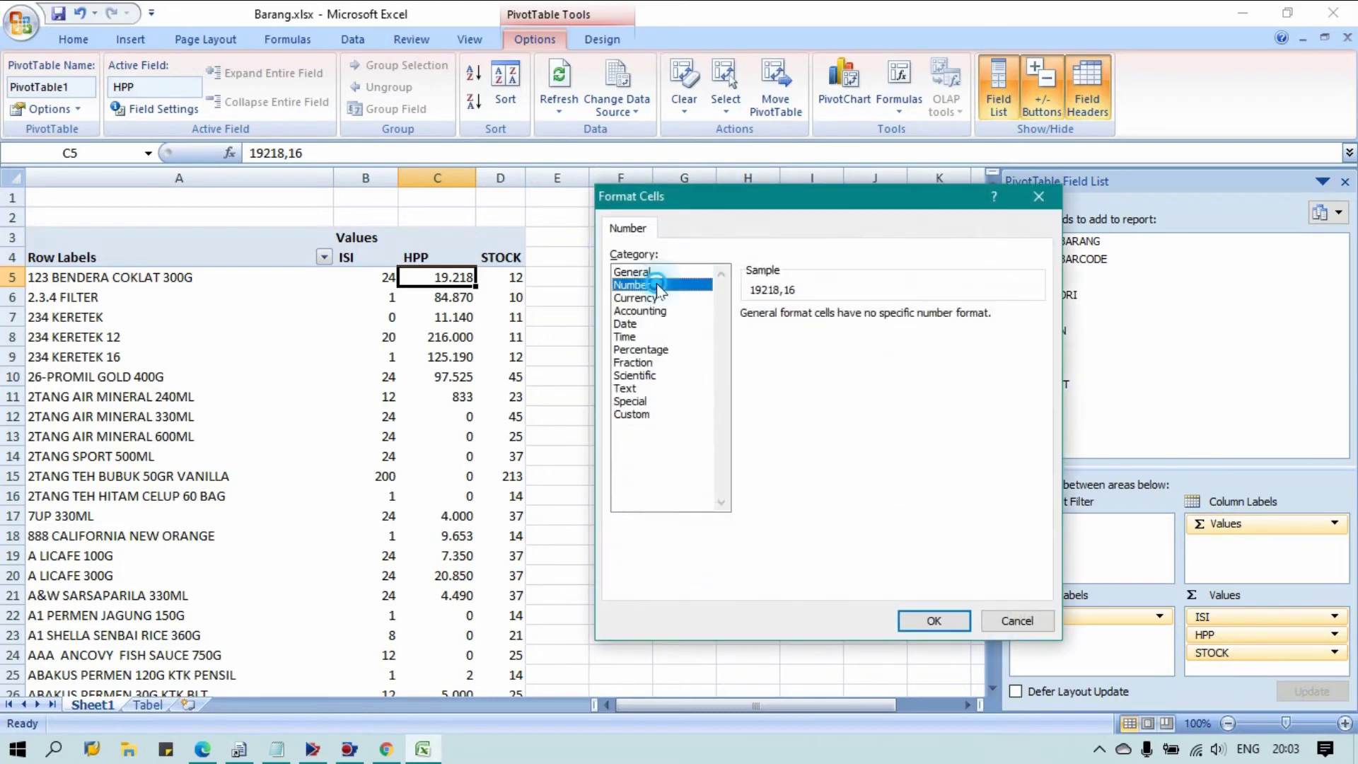
pyautogui.click(784, 340)
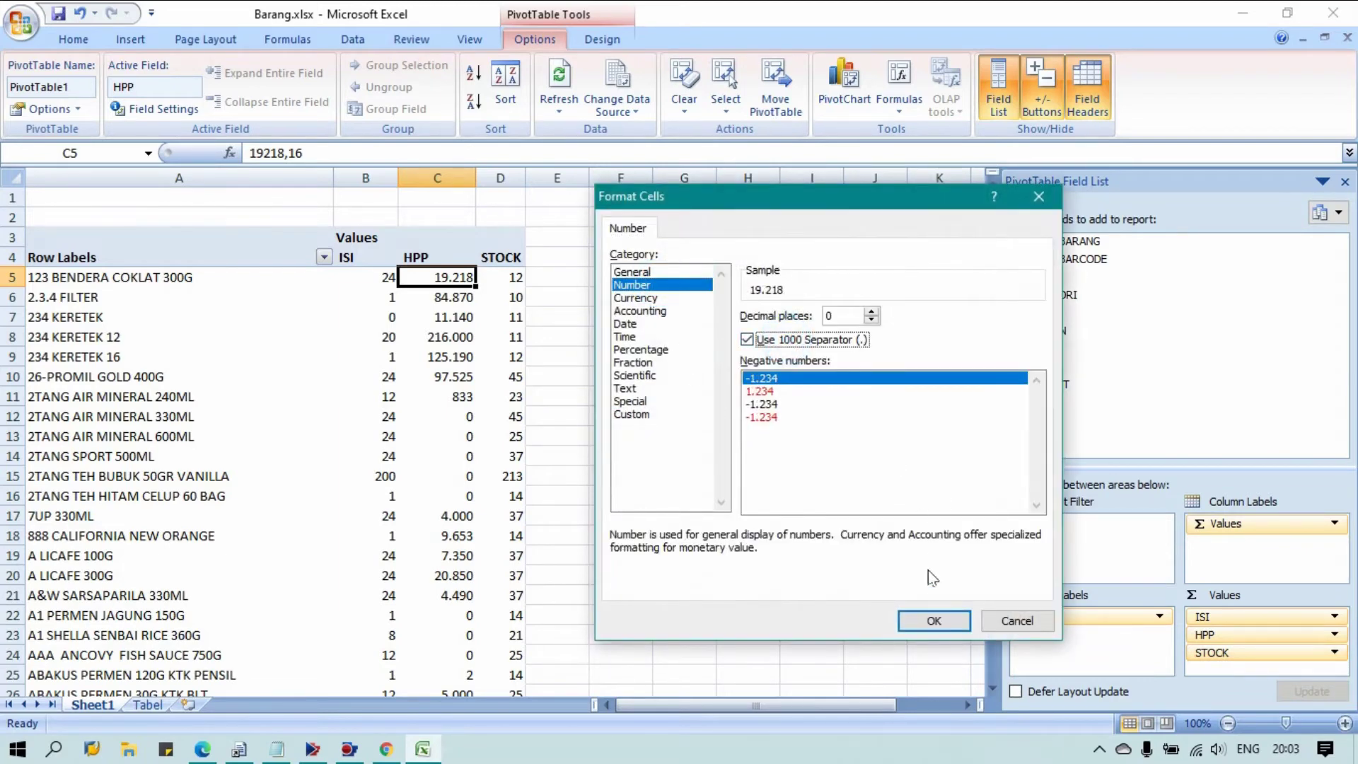
pyautogui.click(934, 621)
pyautogui.click(872, 548)
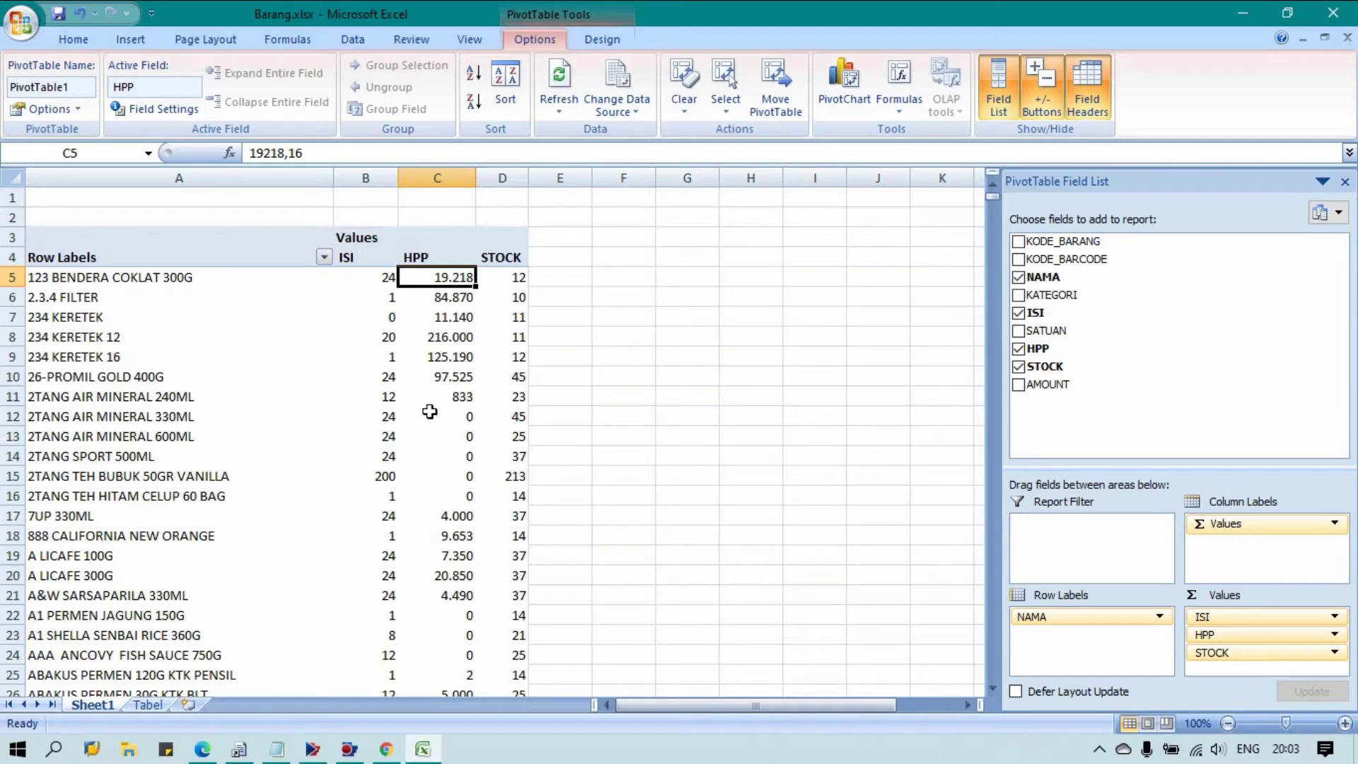
# Add KATEGORI as a row grouping above NAMA and expand KACANG TANAH to show its items
pyautogui.click(1018, 295)
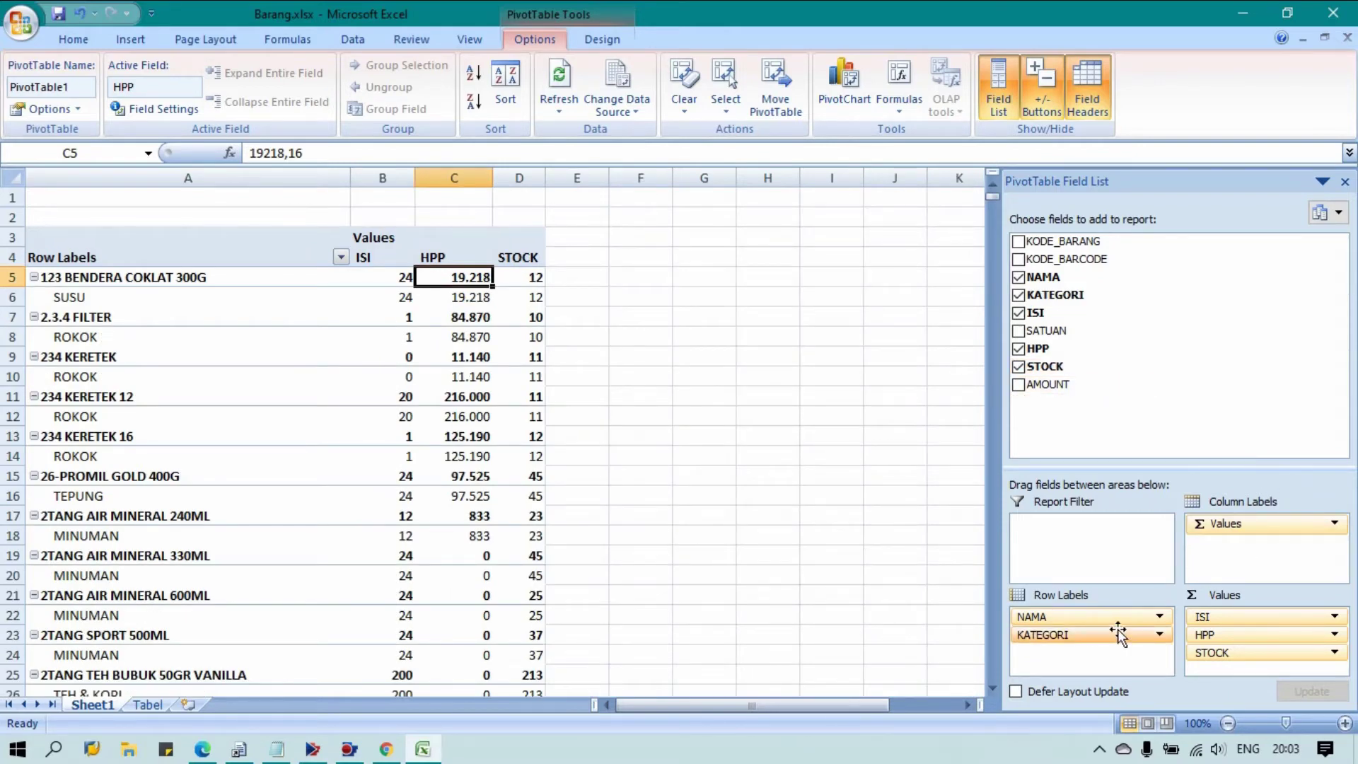
pyautogui.moveTo(1115, 634); pyautogui.dragTo(1111, 619)
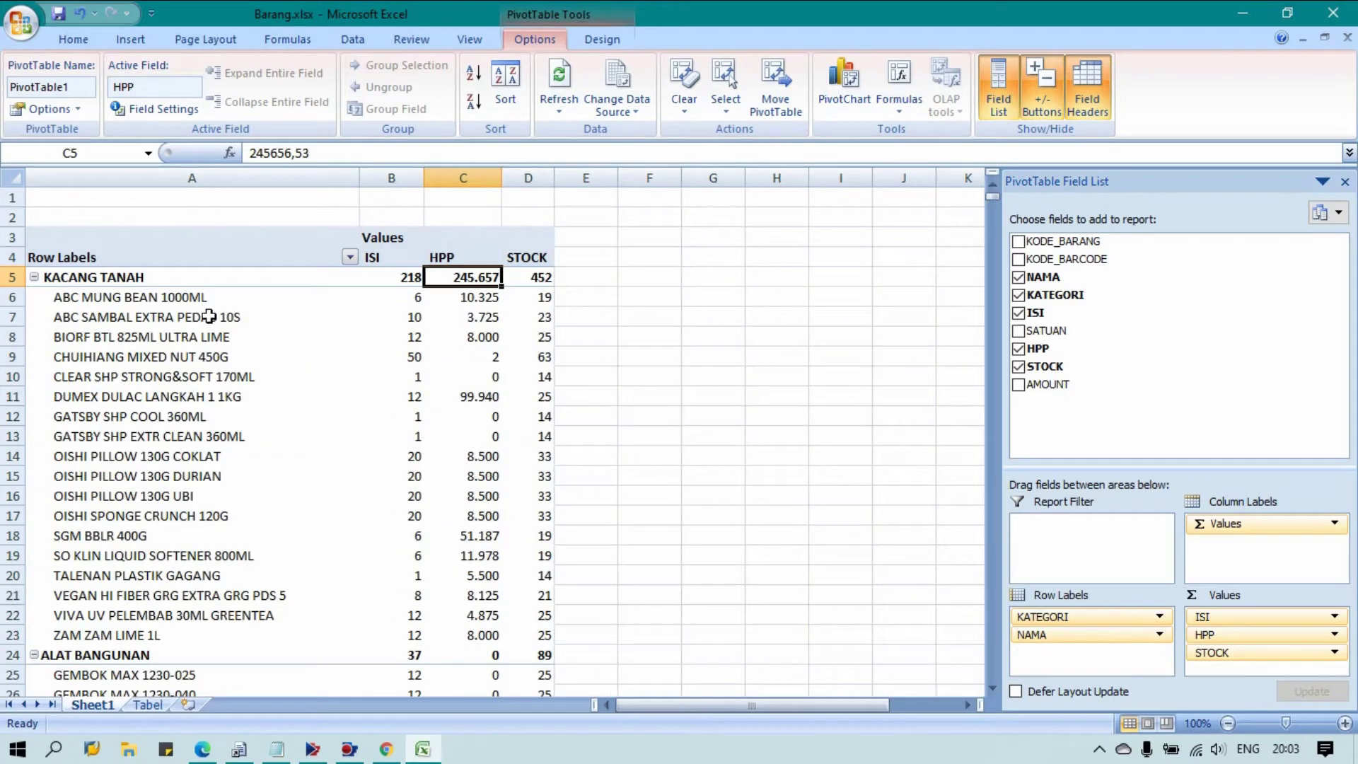
pyautogui.click(226, 275)
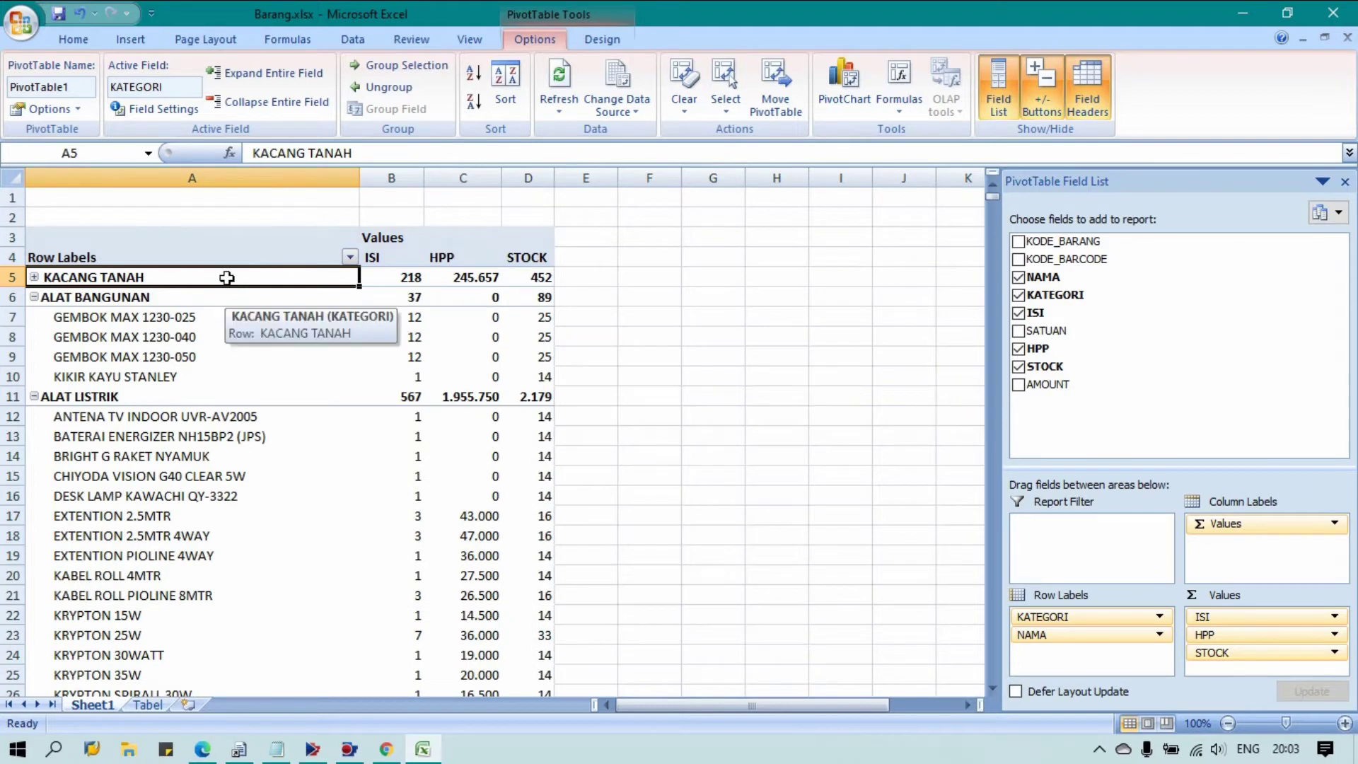
pyautogui.click(34, 276)
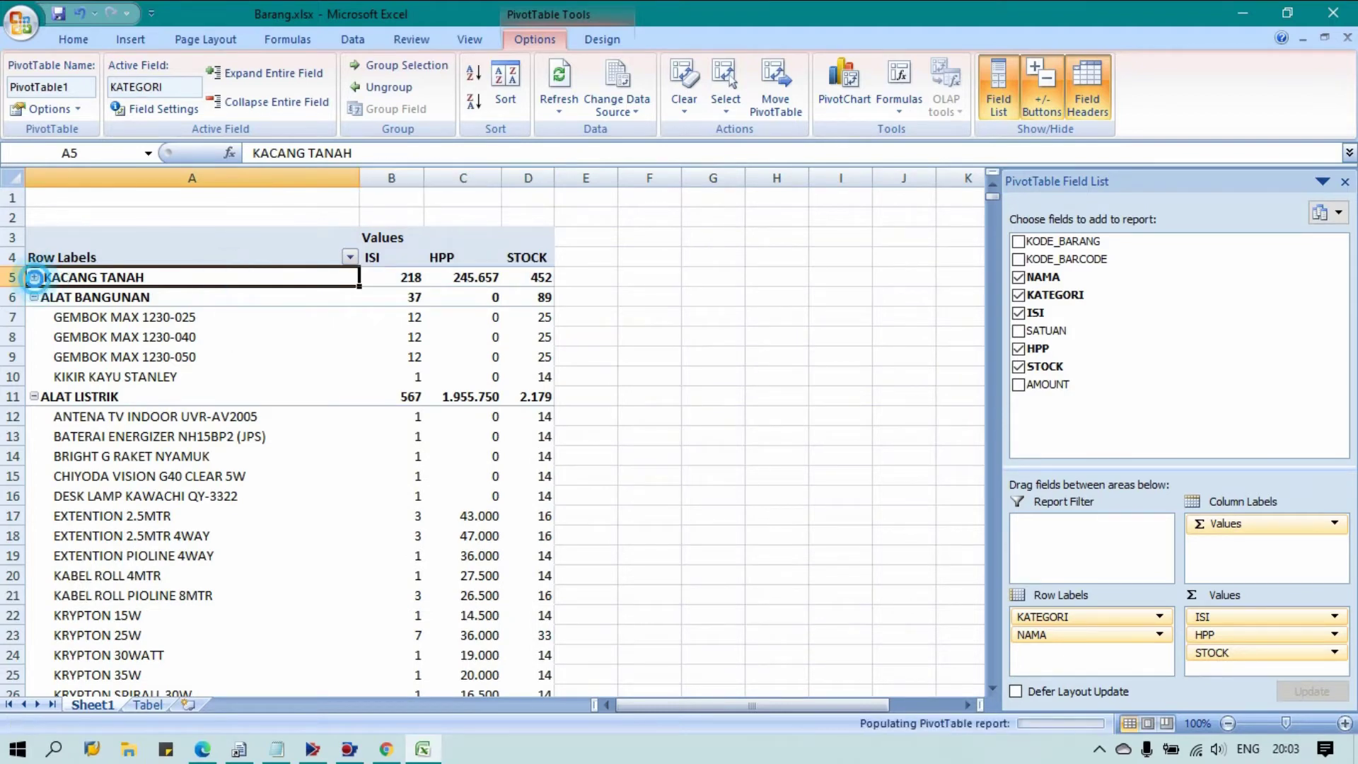
pyautogui.click(241, 257)
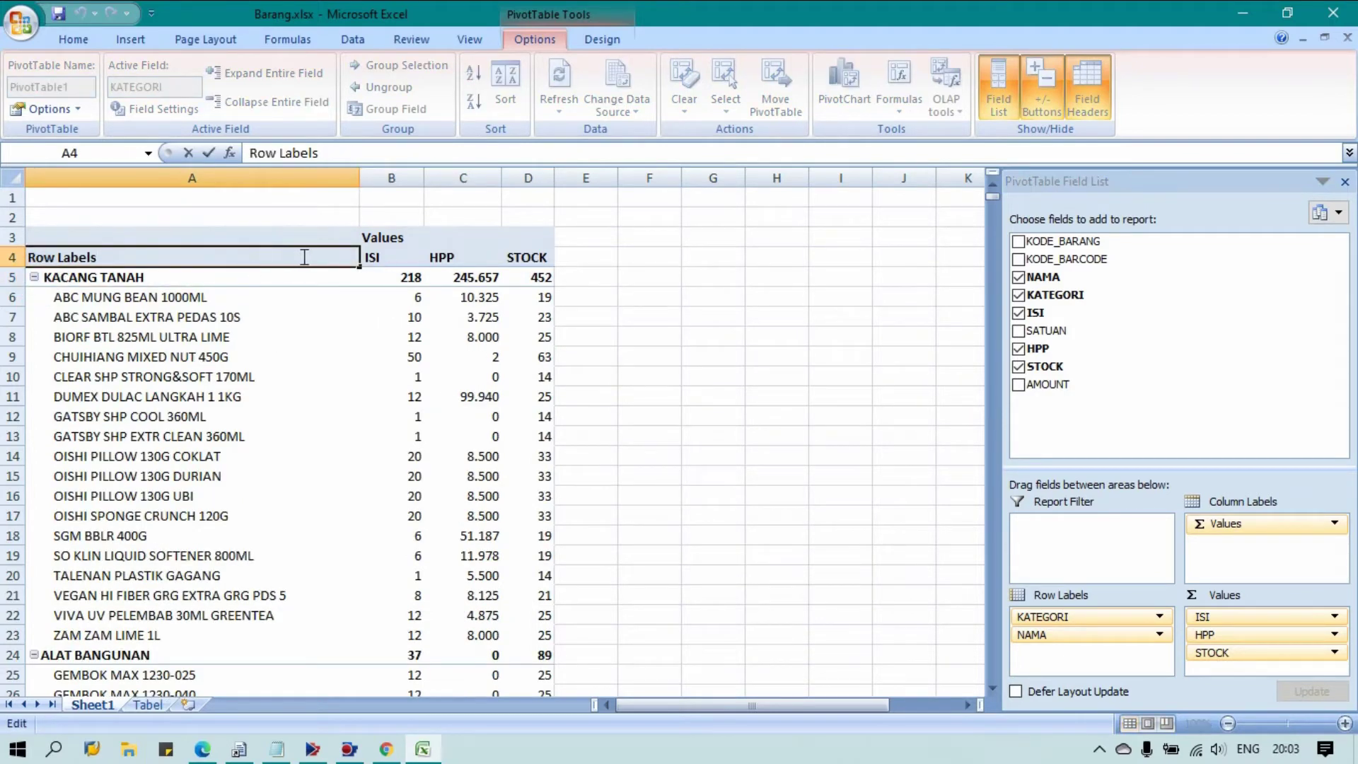
pyautogui.click(322, 316)
pyautogui.click(272, 282)
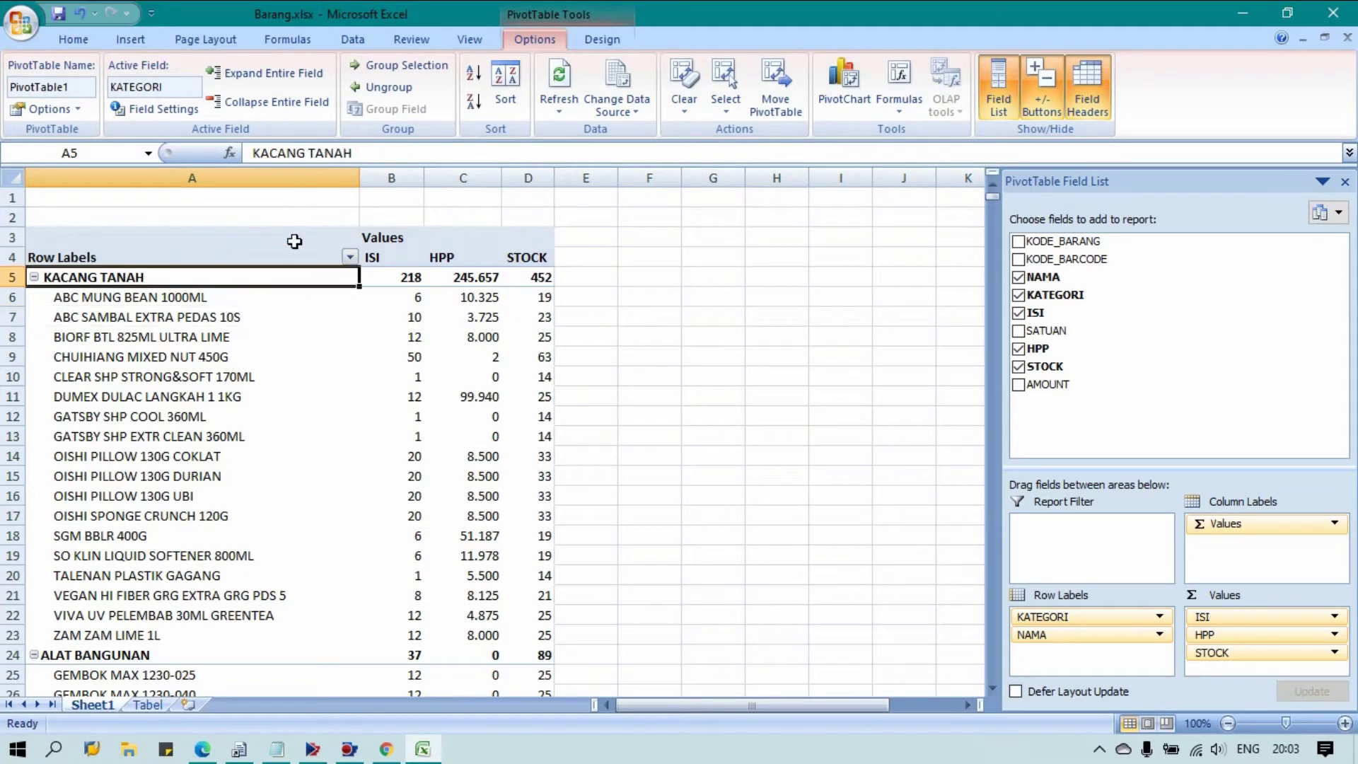
# Turn on Classic PivotTable layout in PivotTable Options' Display settings
pyautogui.rightClick(294, 402)
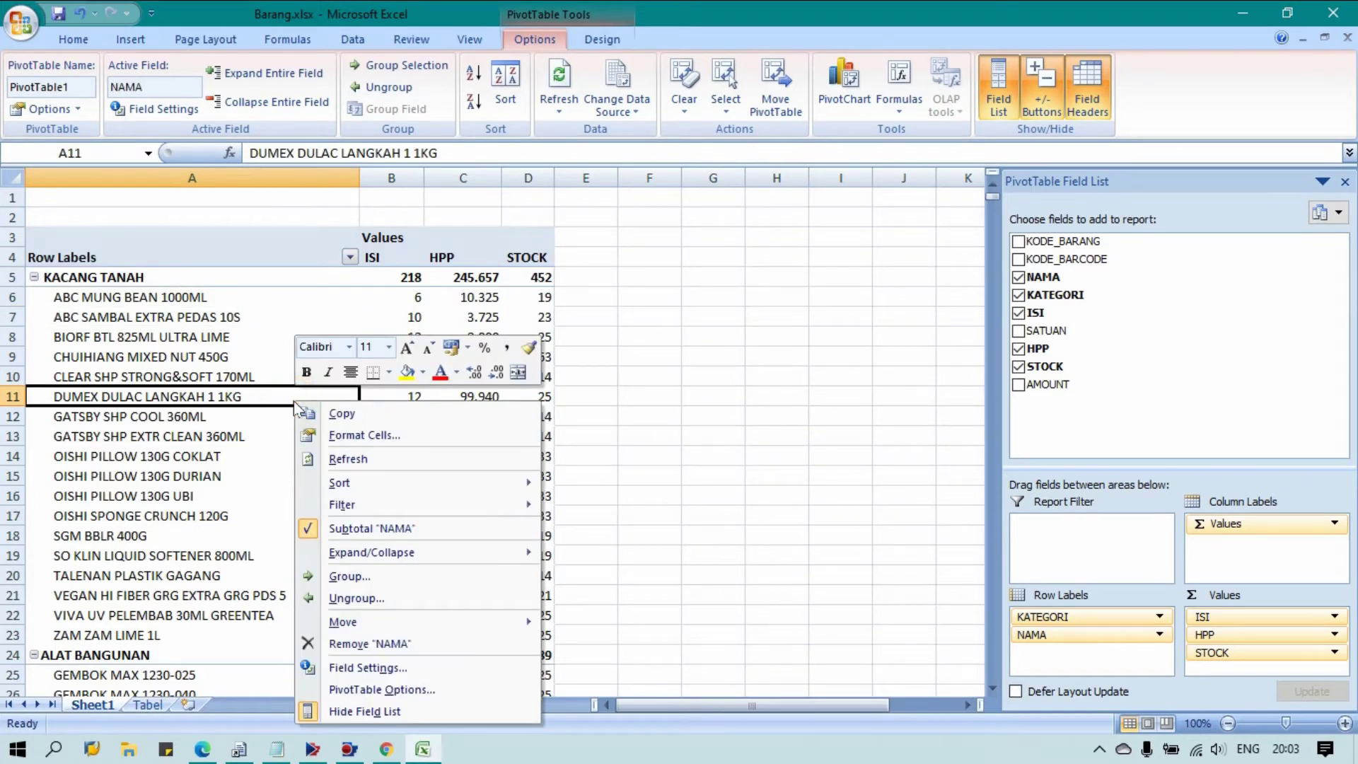
pyautogui.click(407, 691)
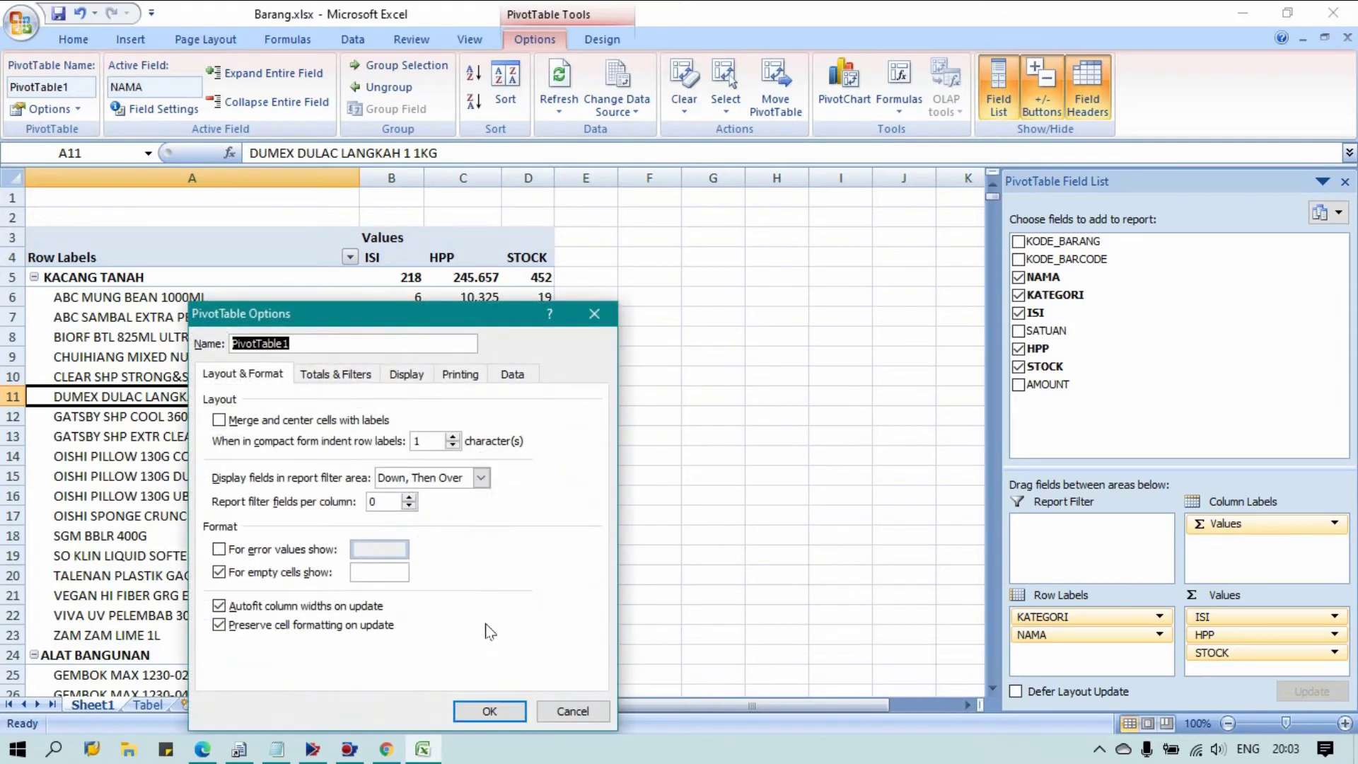
pyautogui.click(409, 375)
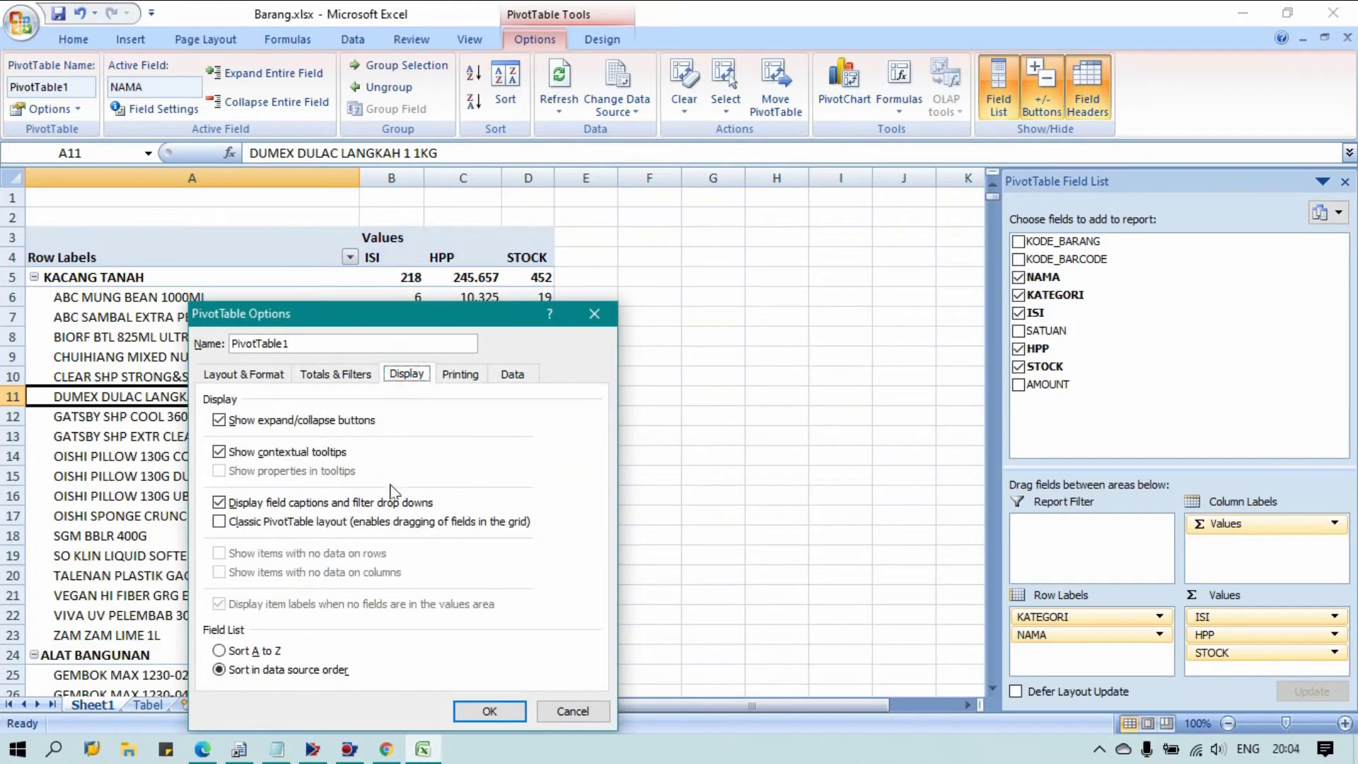
pyautogui.click(323, 523)
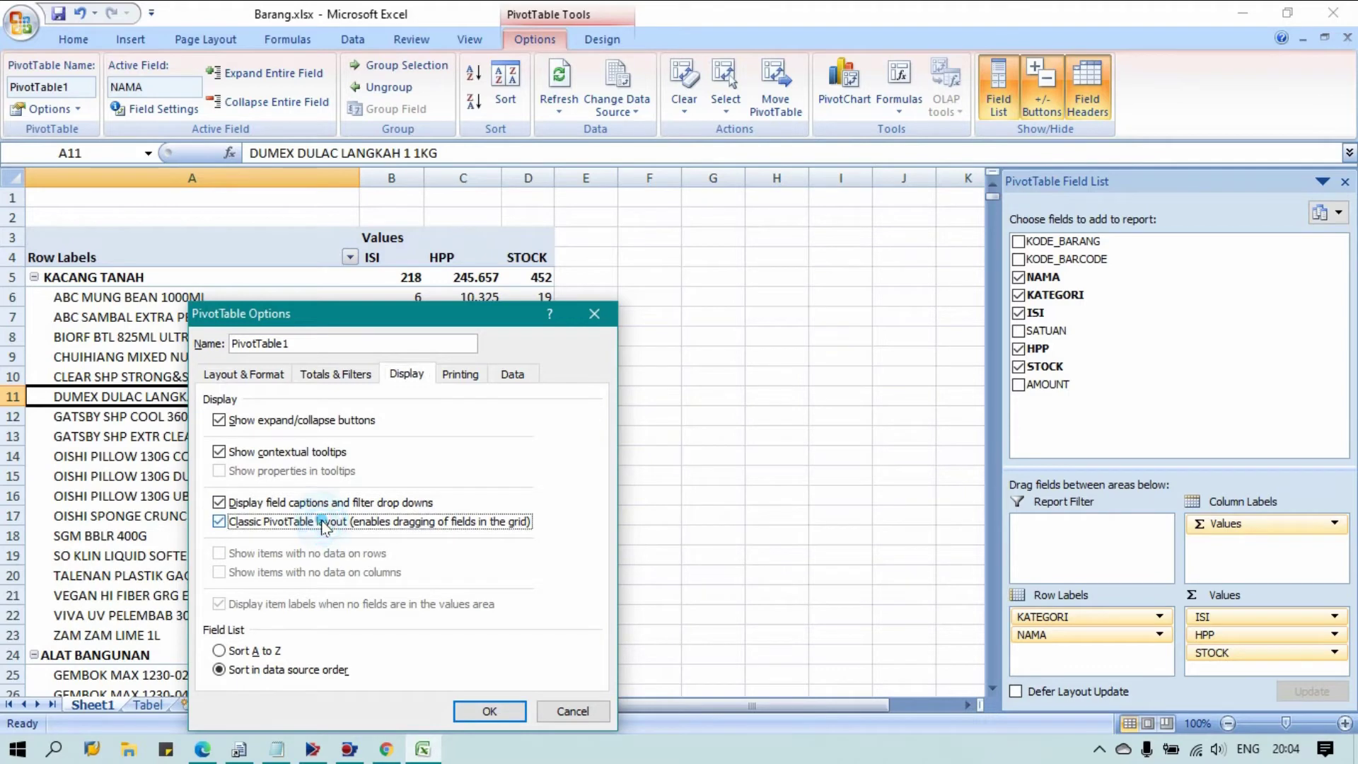
pyautogui.click(489, 713)
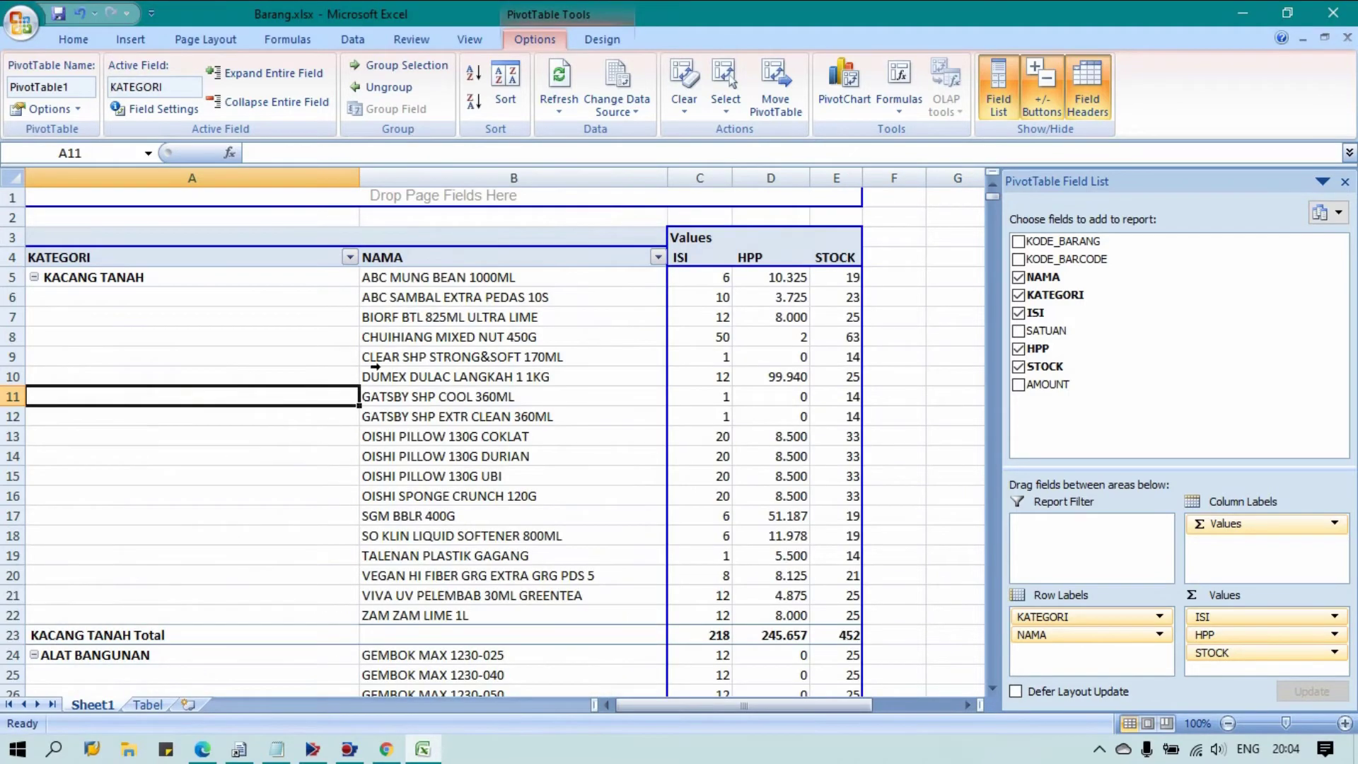
# Narrow column A and reselect a cell inside the pivot
pyautogui.click(359, 190)
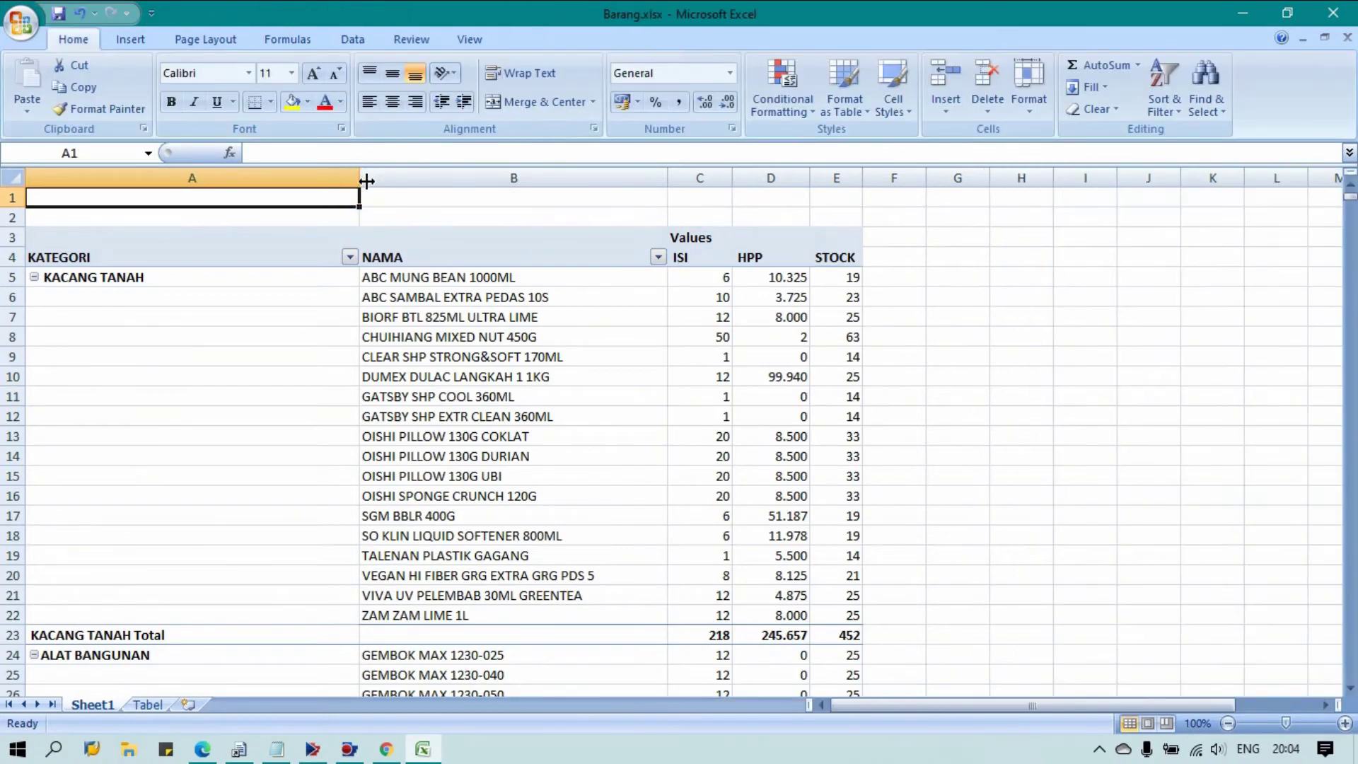
pyautogui.moveTo(359, 180); pyautogui.dragTo(232, 206)
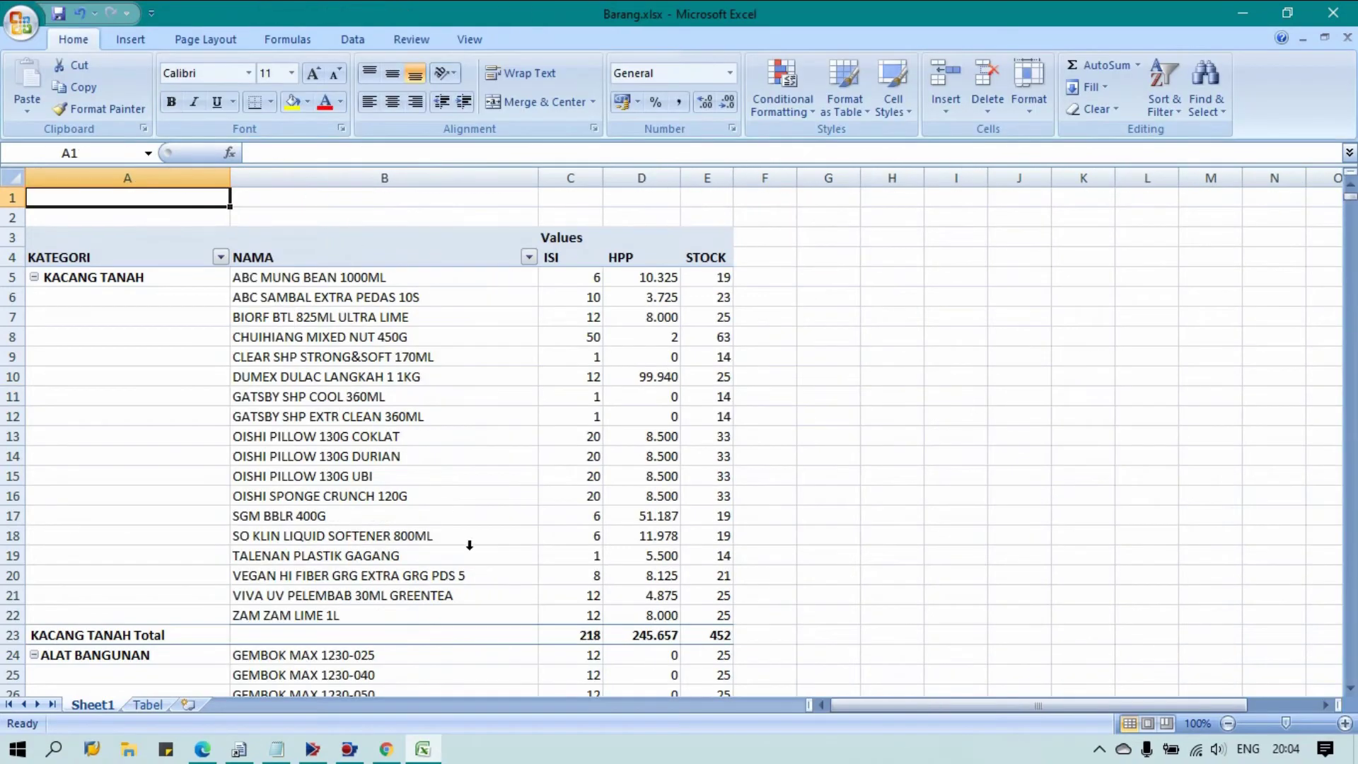
pyautogui.click(399, 640)
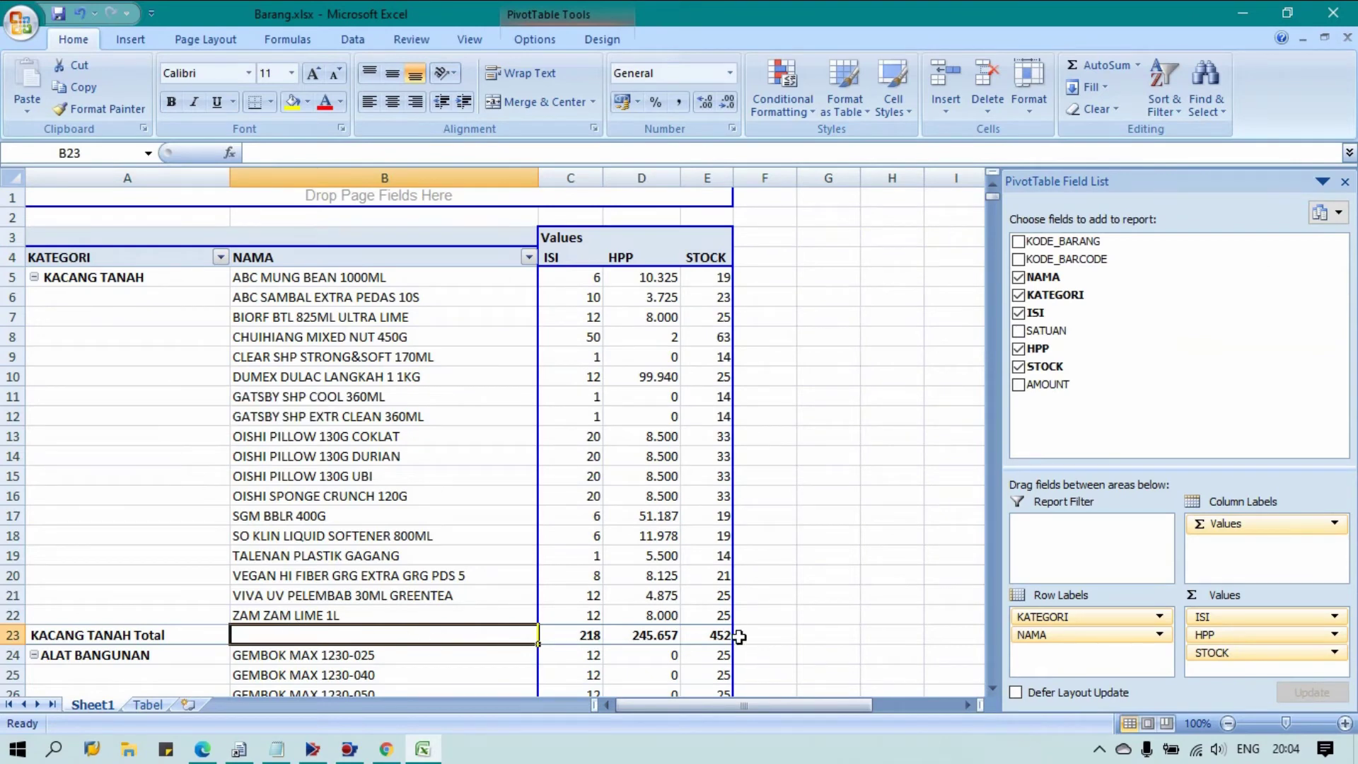
pyautogui.click(677, 635)
pyautogui.click(177, 635)
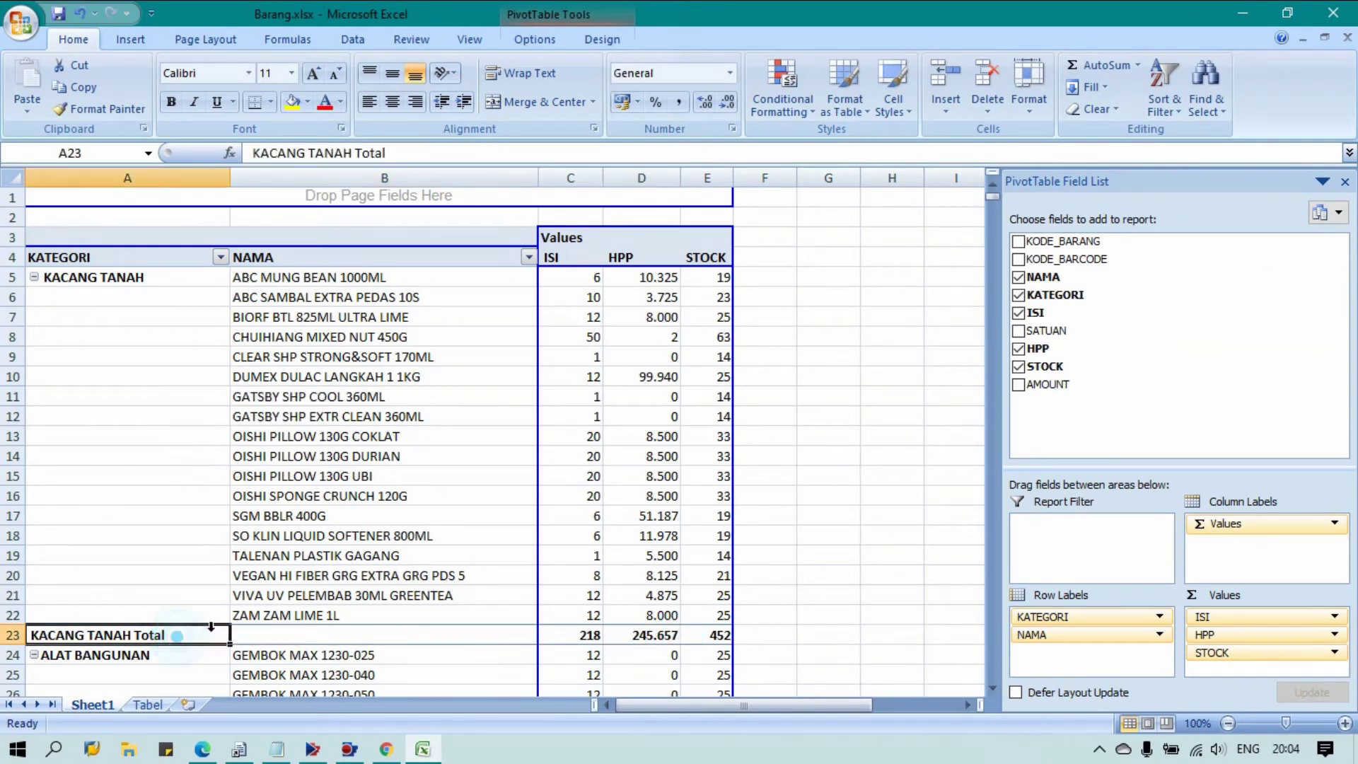
pyautogui.doubleClick(148, 259)
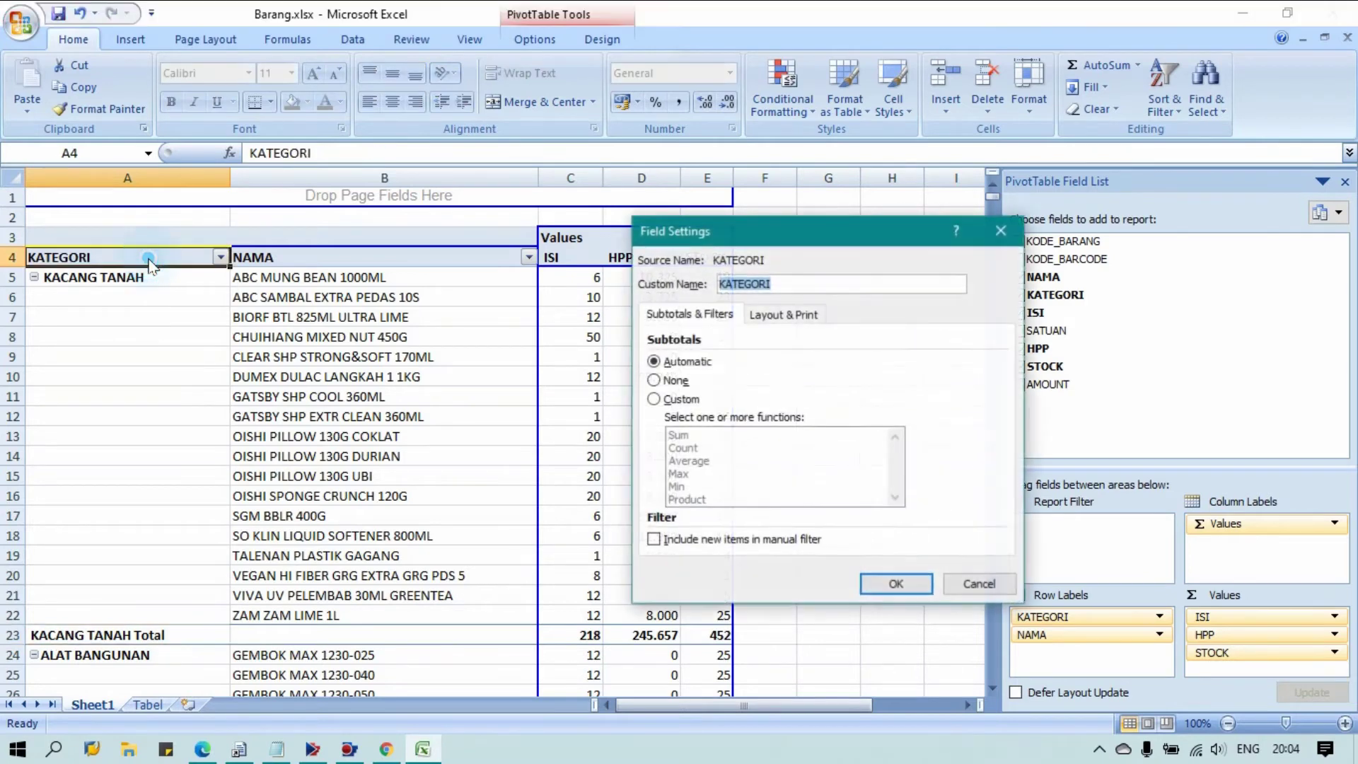
pyautogui.click(665, 381)
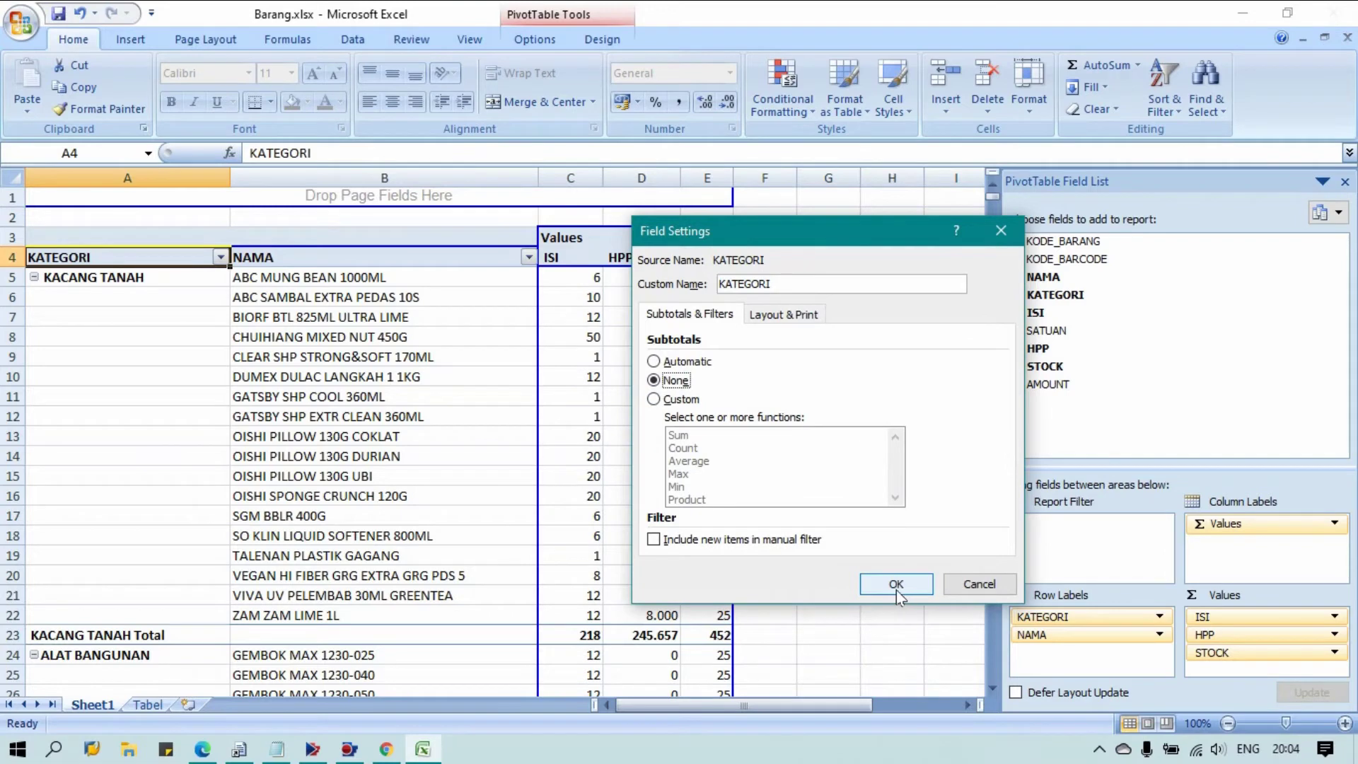
pyautogui.click(876, 591)
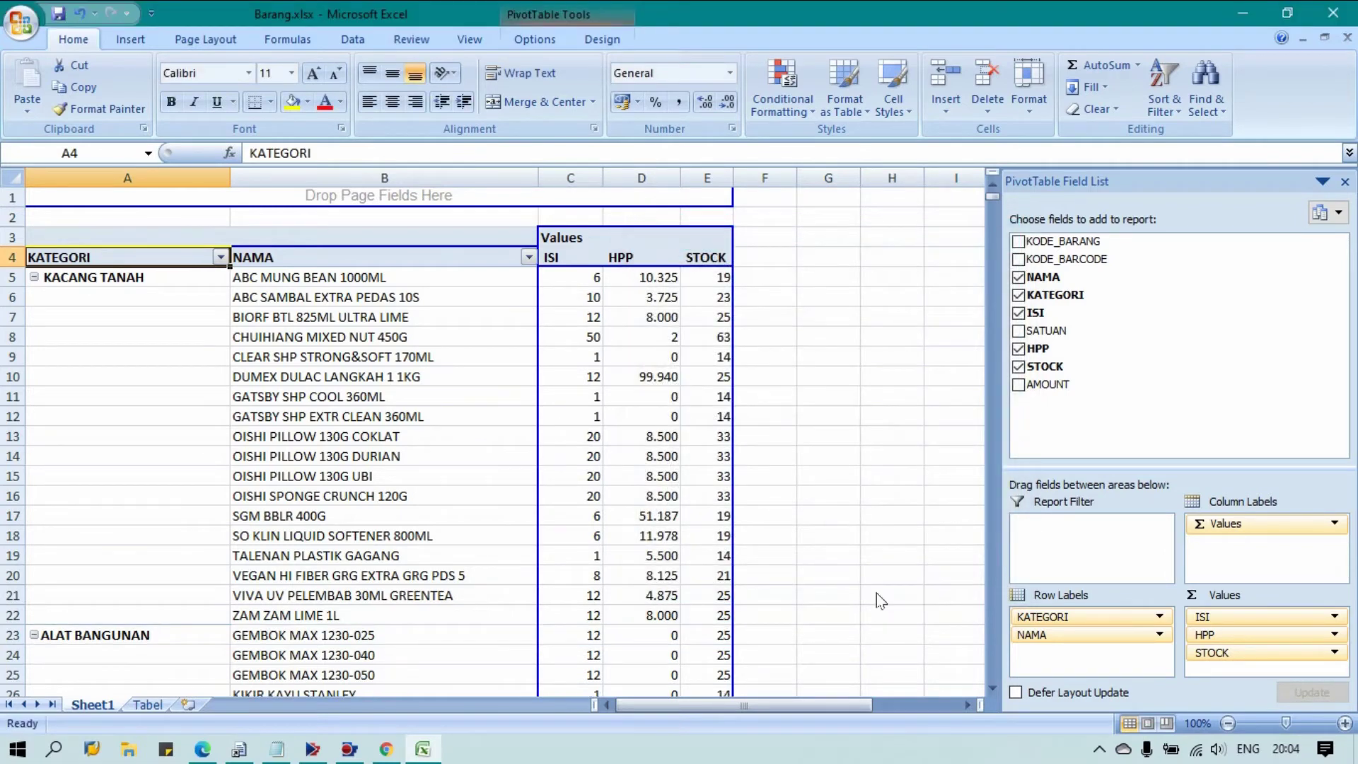
pyautogui.doubleClick(173, 262)
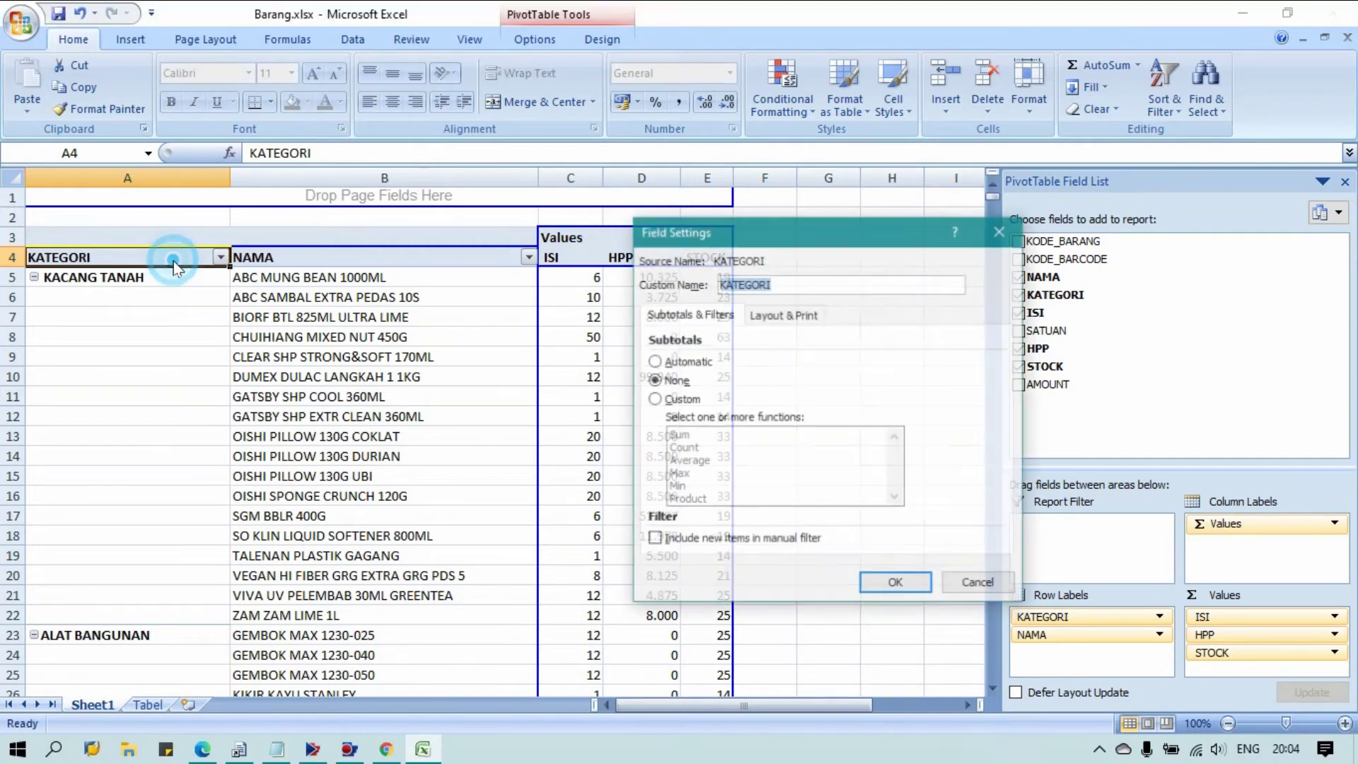
pyautogui.click(686, 362)
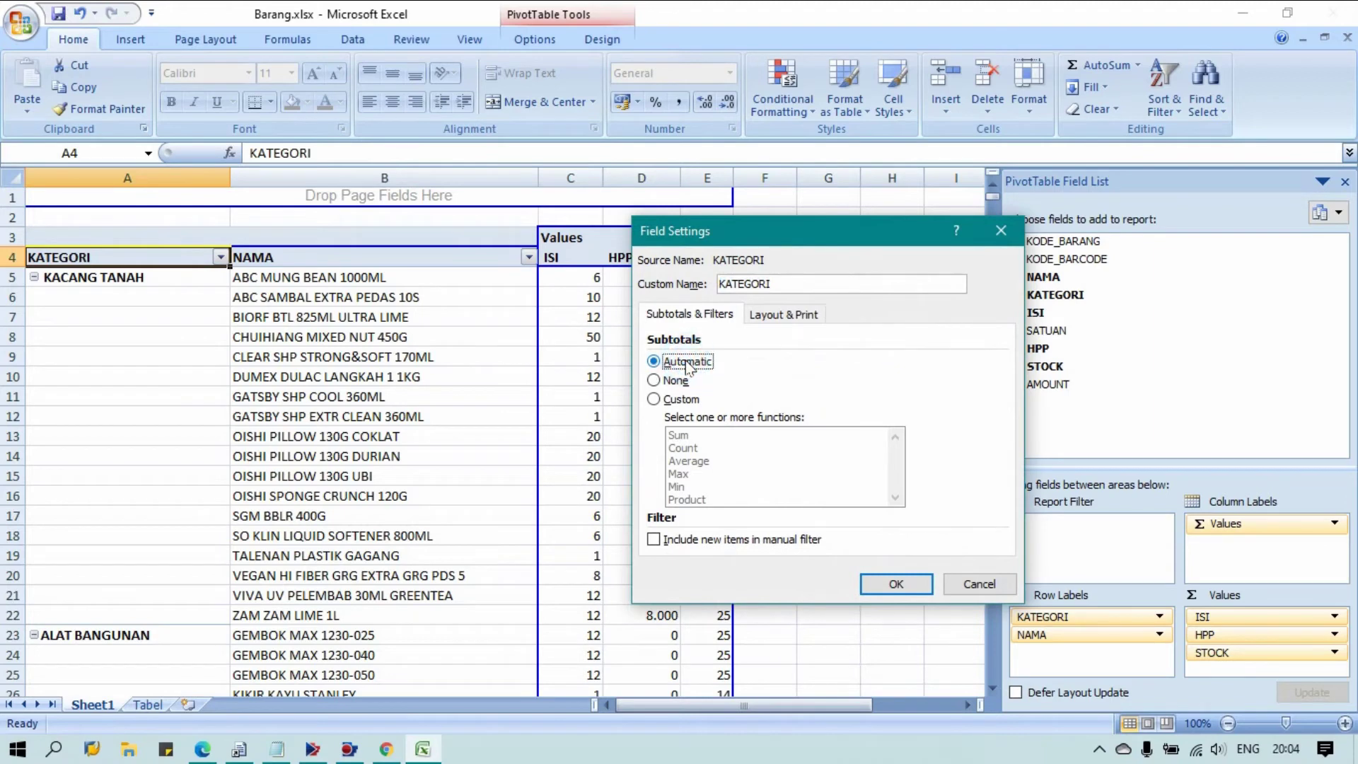
pyautogui.click(895, 584)
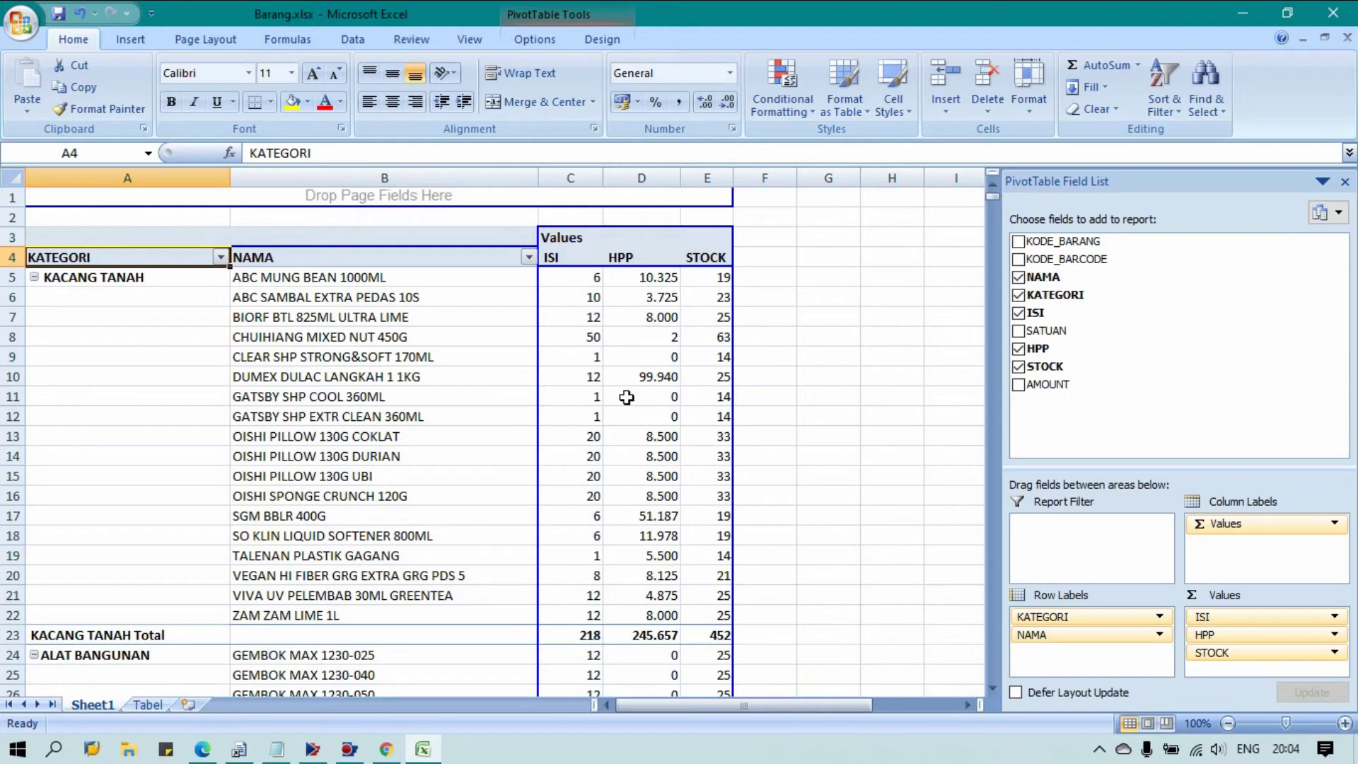
pyautogui.moveTo(641, 397)
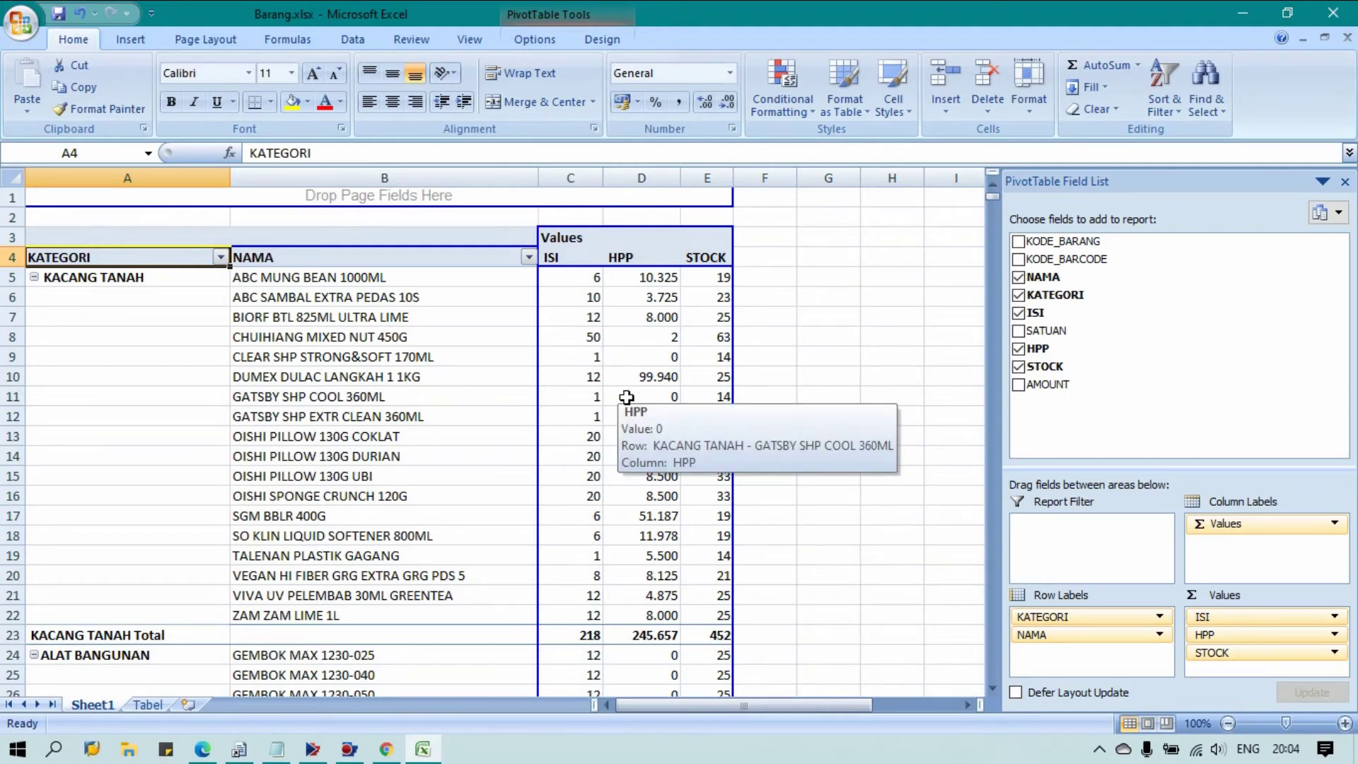
pyautogui.click(723, 296)
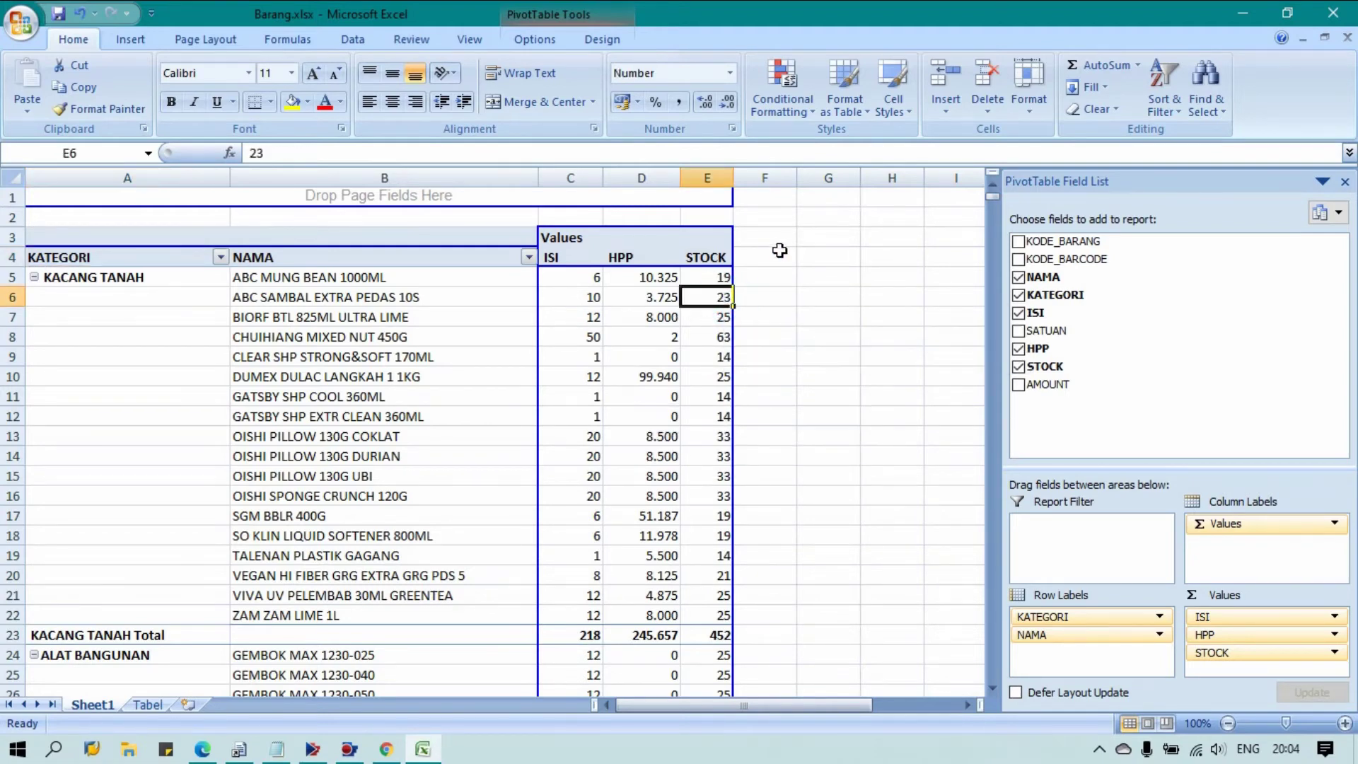
pyautogui.click(780, 250)
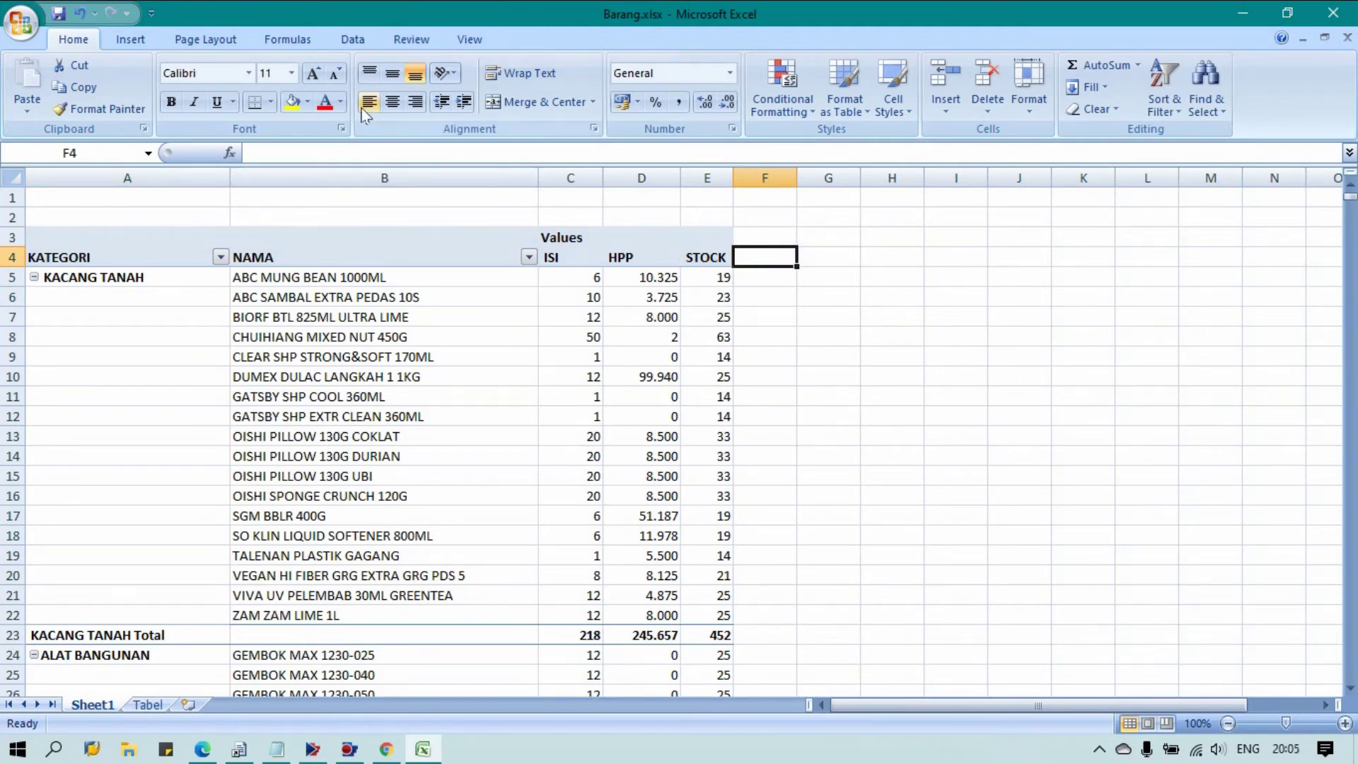
# Look through the Data, Home, Insert, Page Layout, Formulas, Review and View ribbon tabs
pyautogui.click(349, 43)
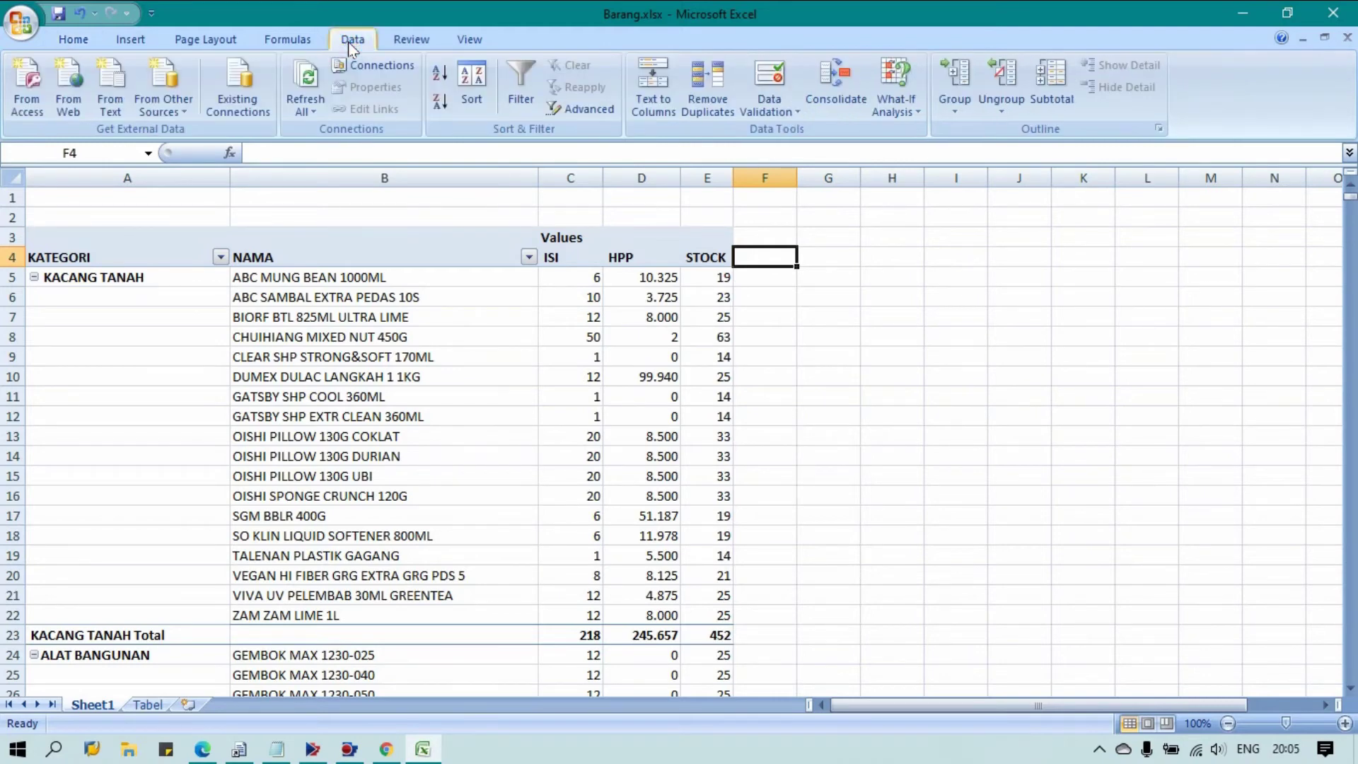
pyautogui.click(76, 41)
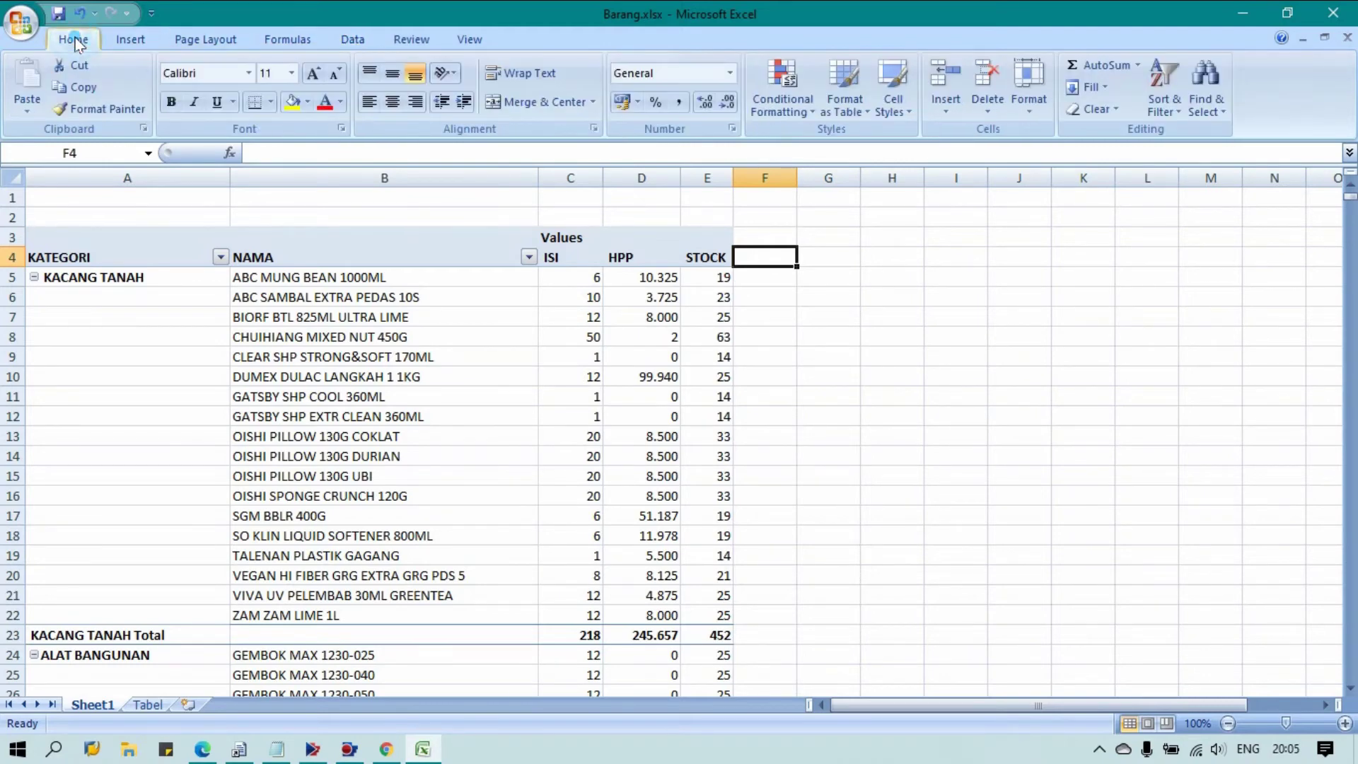
pyautogui.click(130, 41)
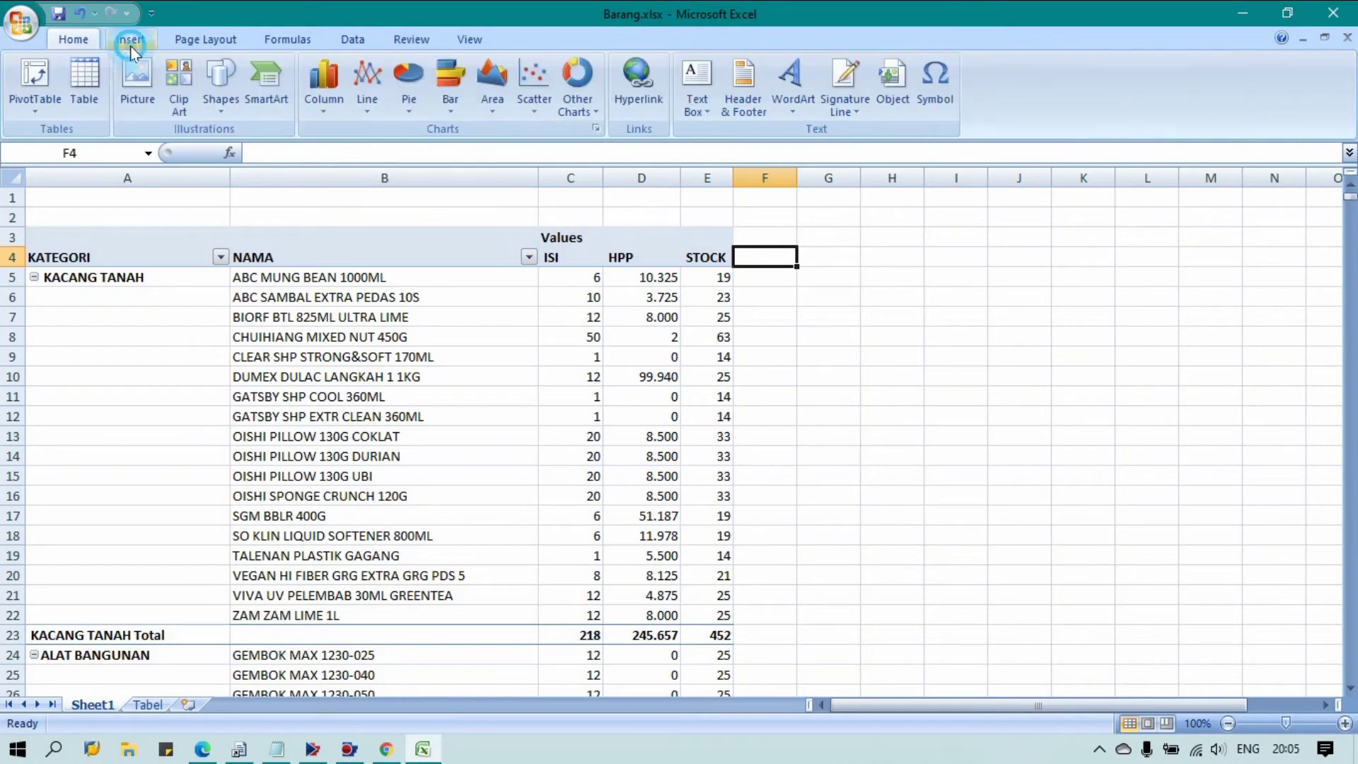
pyautogui.click(205, 40)
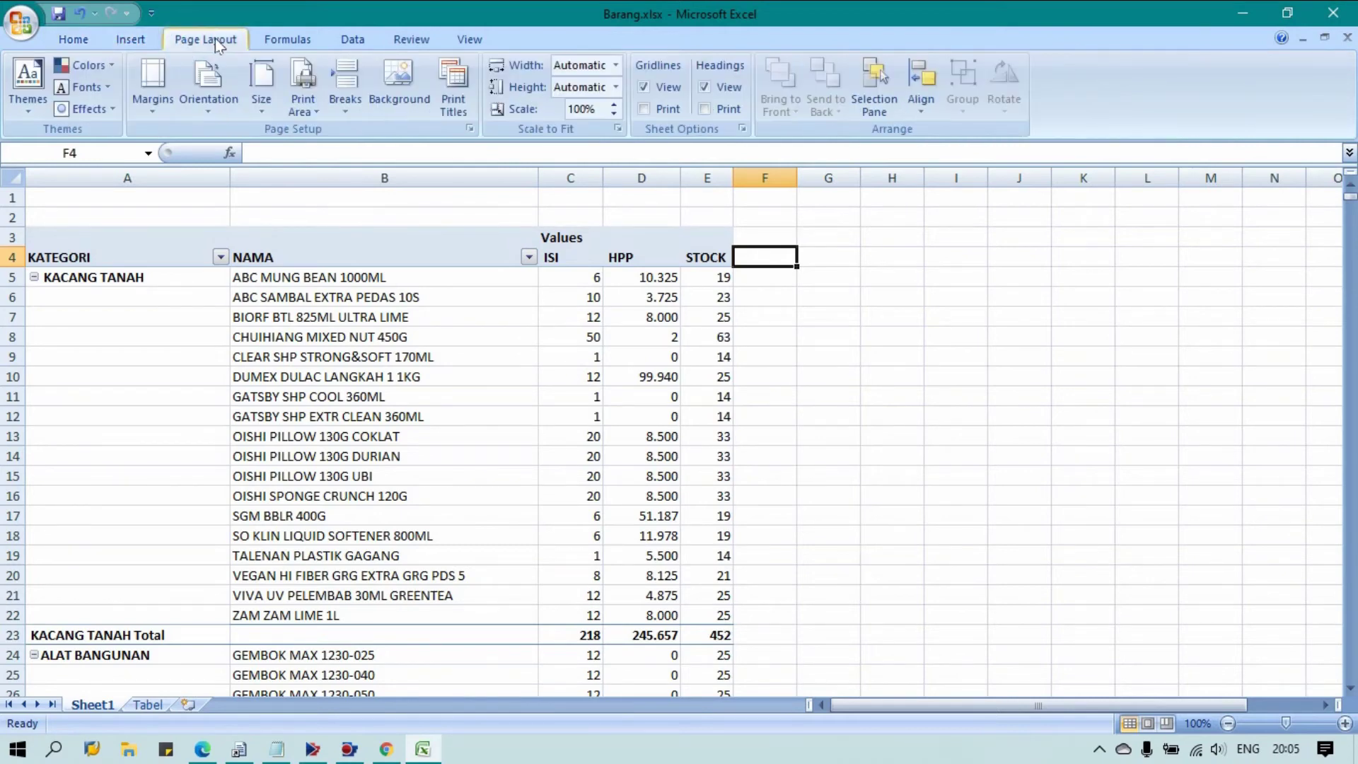
pyautogui.click(281, 40)
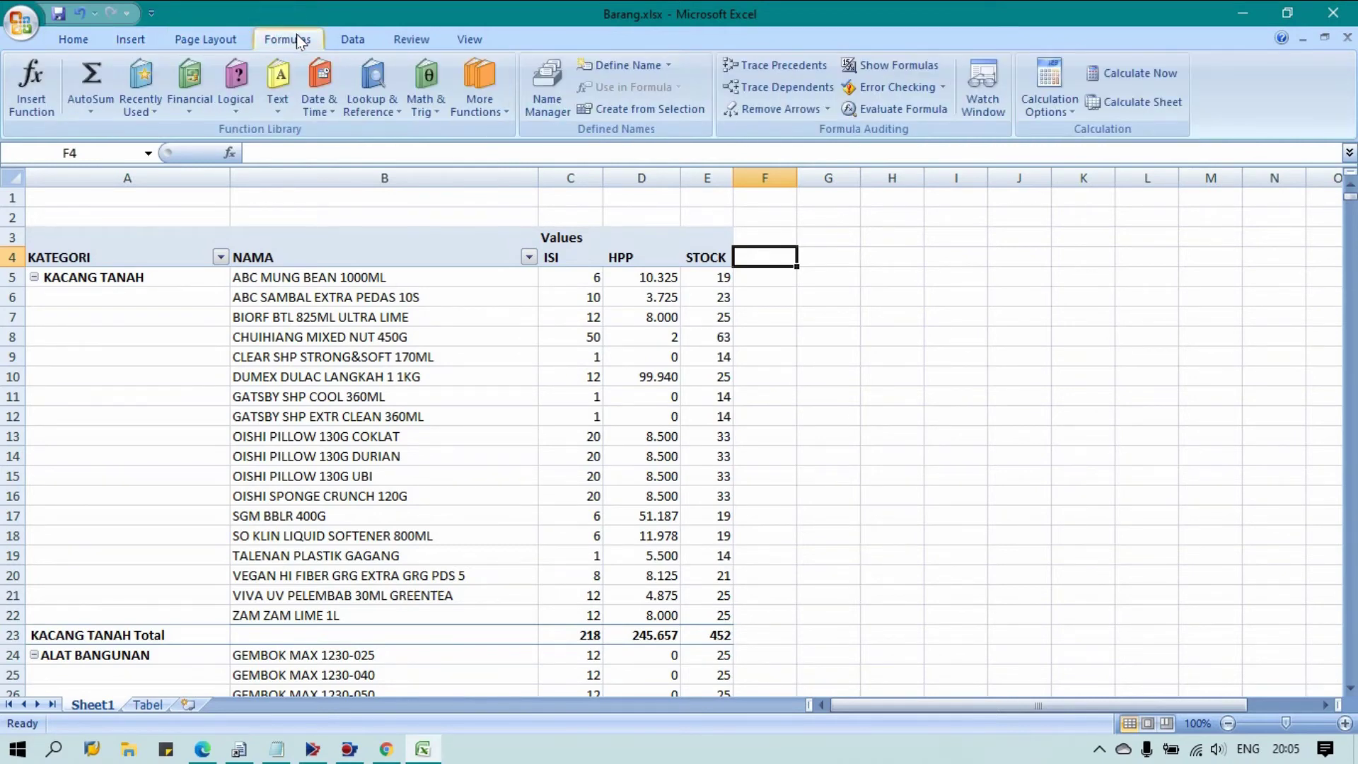
pyautogui.click(348, 42)
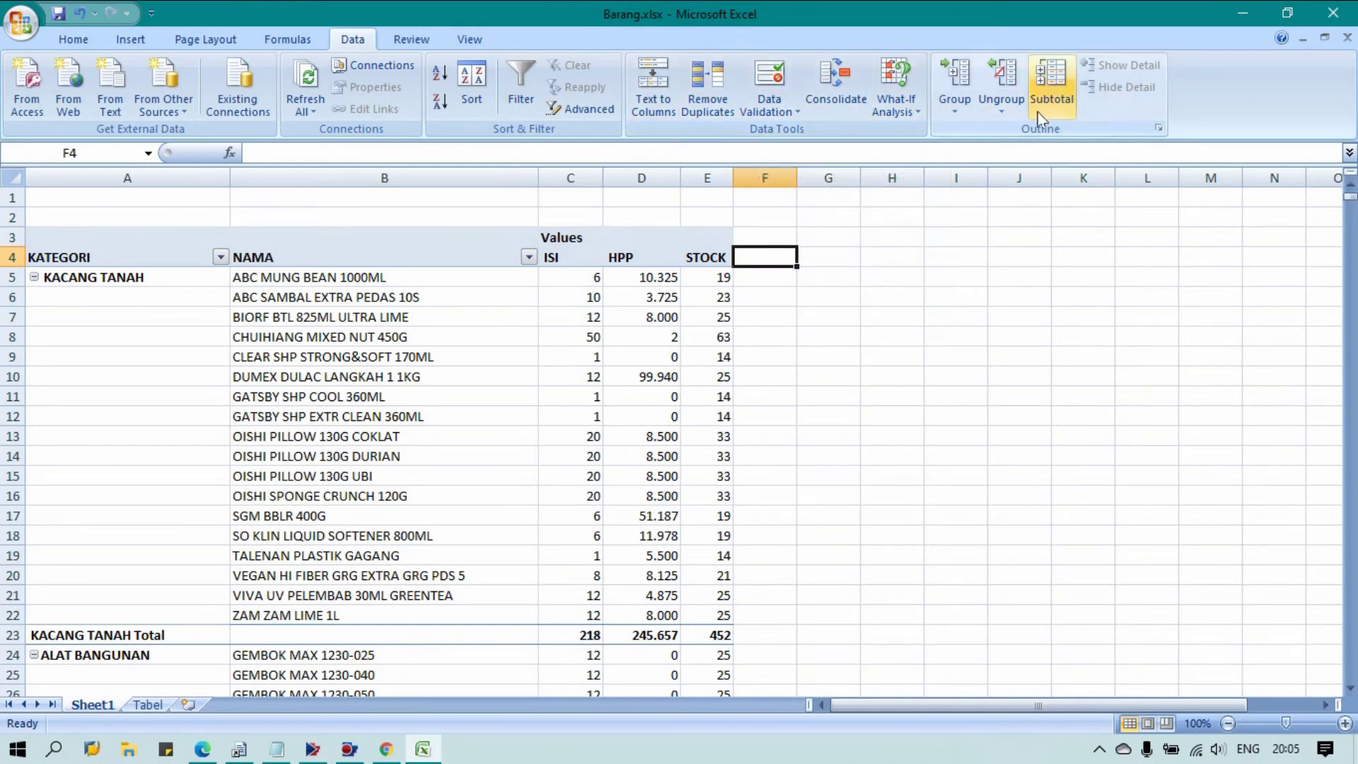
pyautogui.click(417, 41)
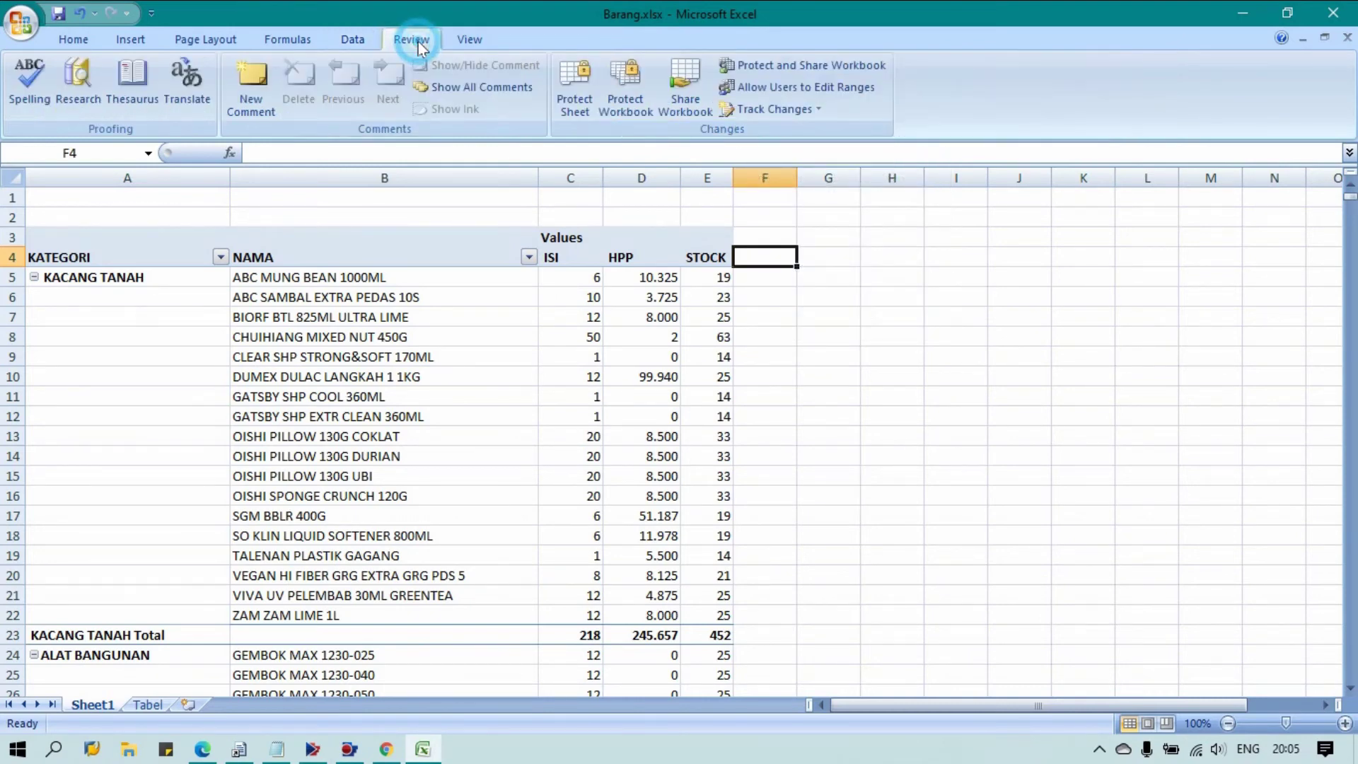
pyautogui.click(458, 43)
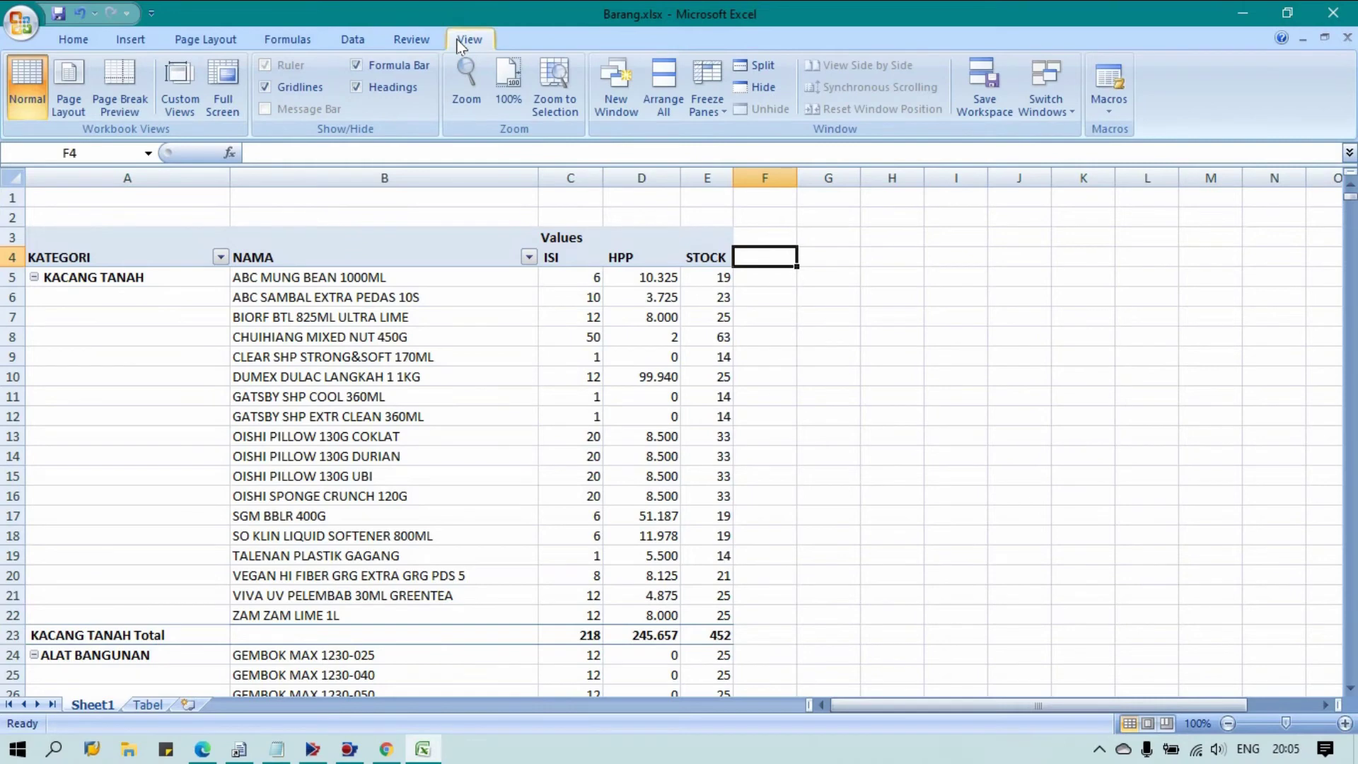
# Cycle through the ribbon tabs again, then select pivot cell E5 to show the PivotTable Field List
pyautogui.click(71, 43)
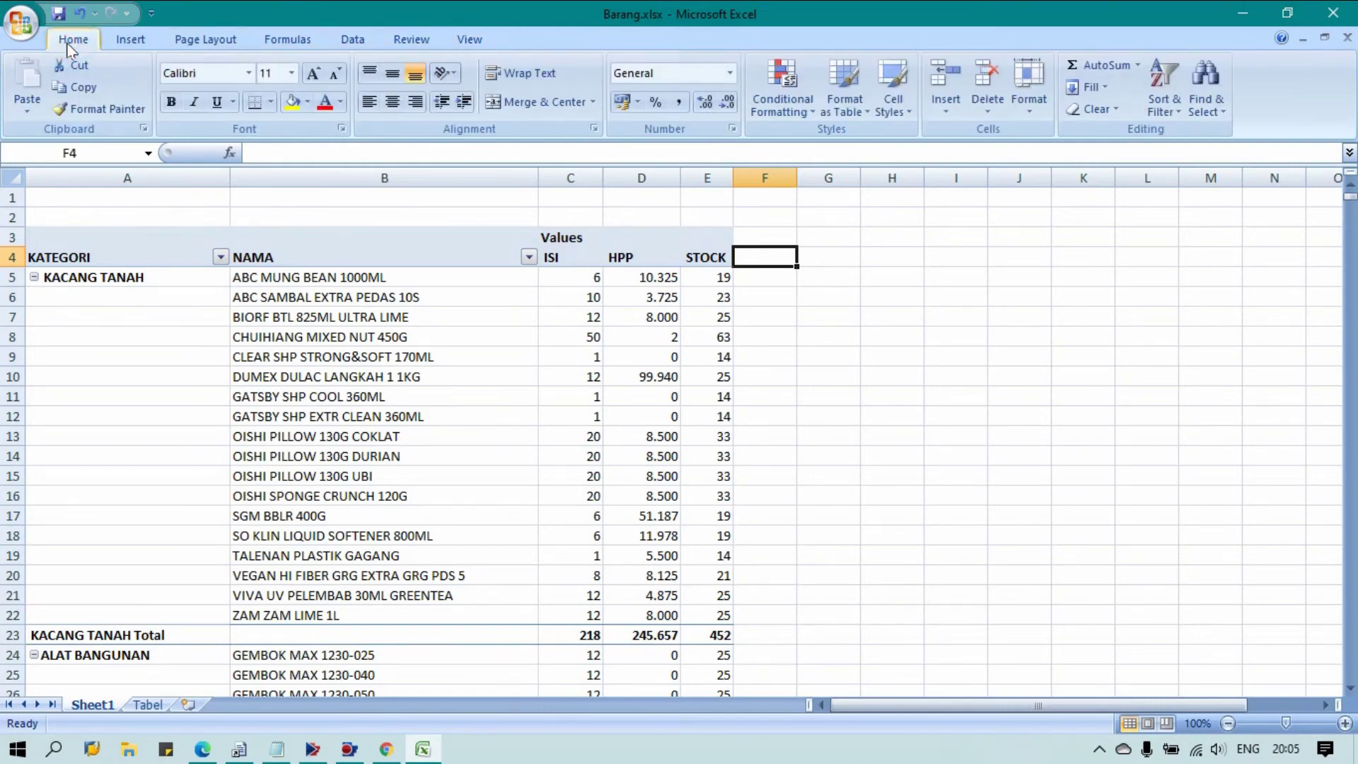
pyautogui.click(120, 44)
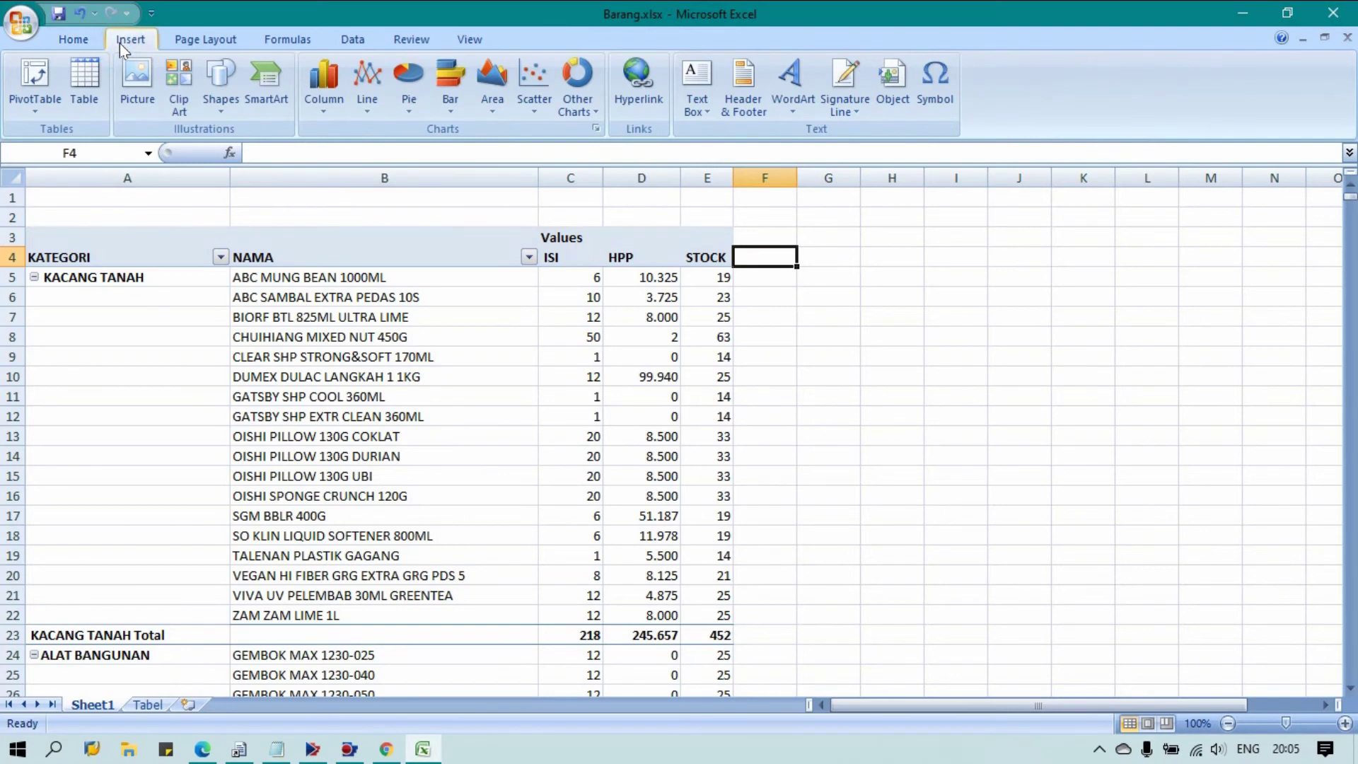
pyautogui.click(183, 44)
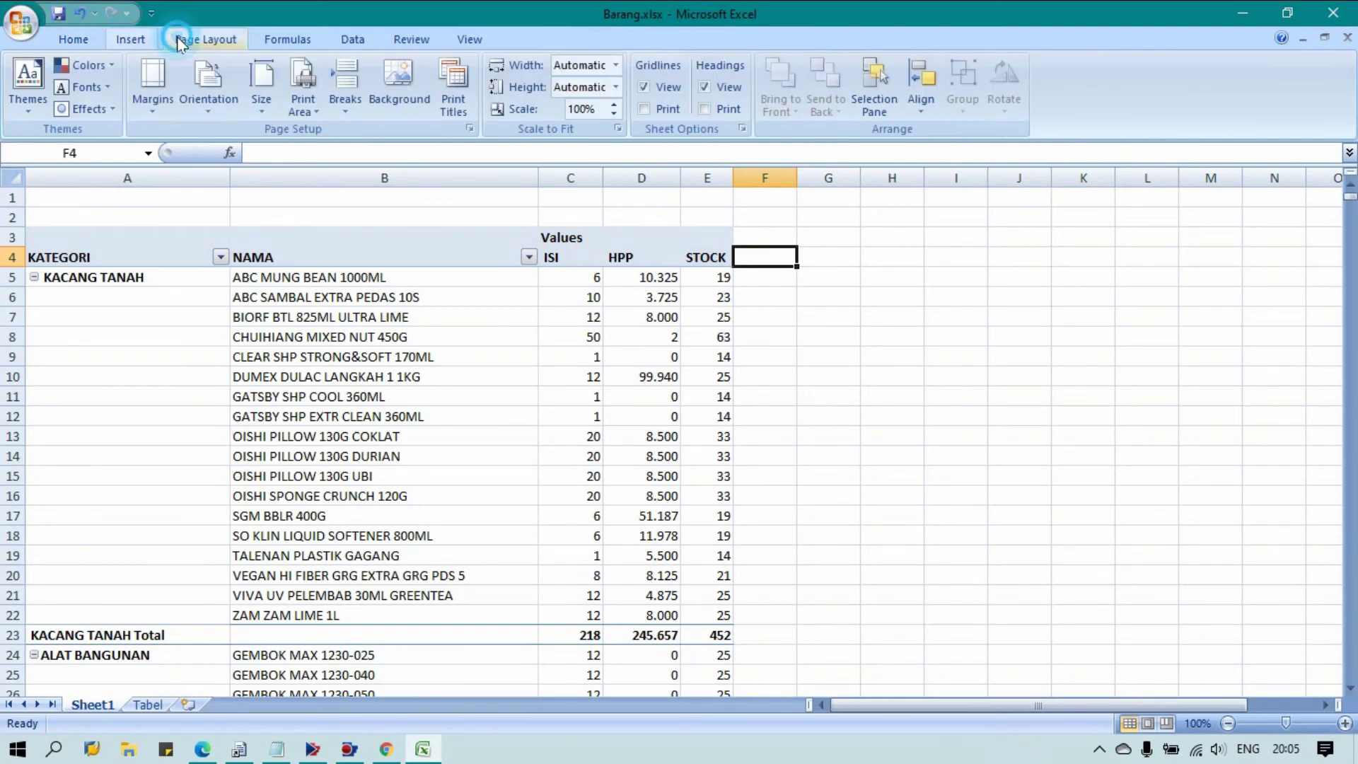
pyautogui.click(270, 40)
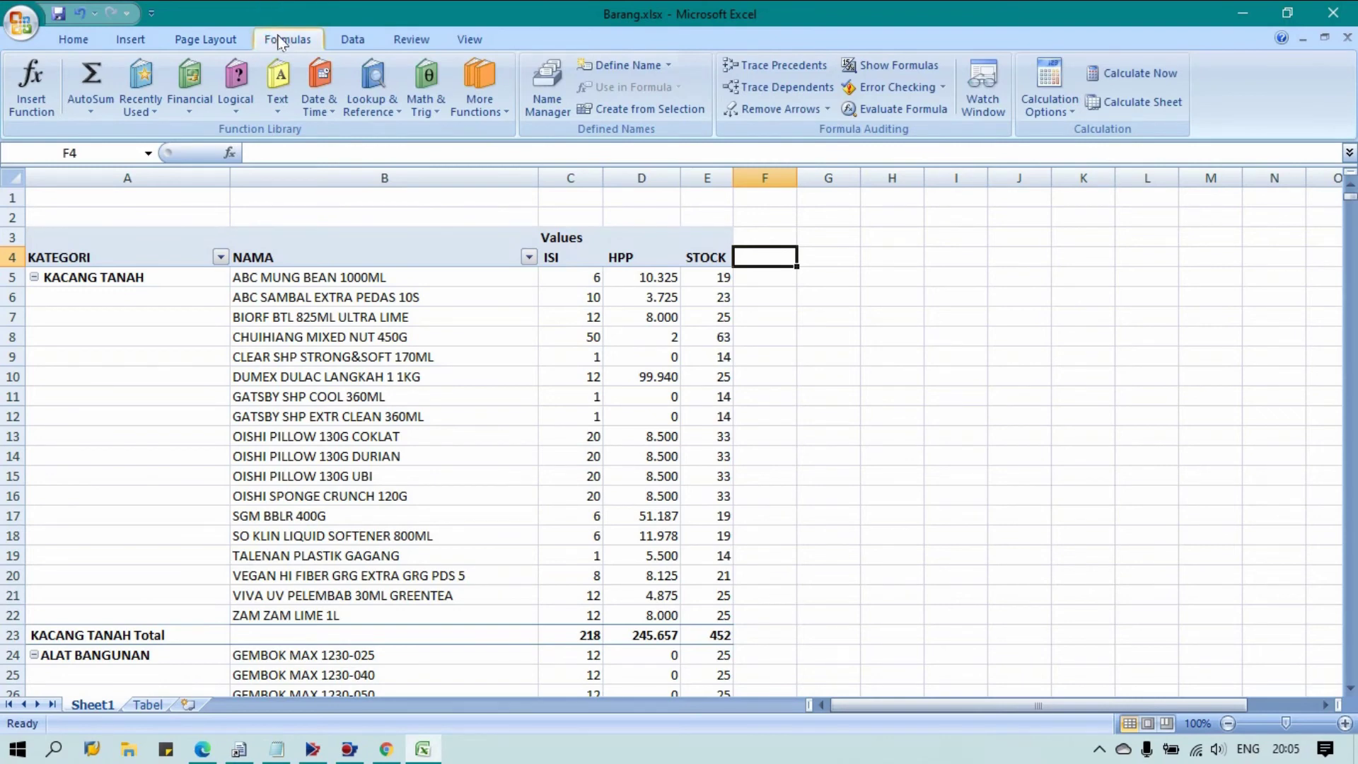
pyautogui.click(345, 46)
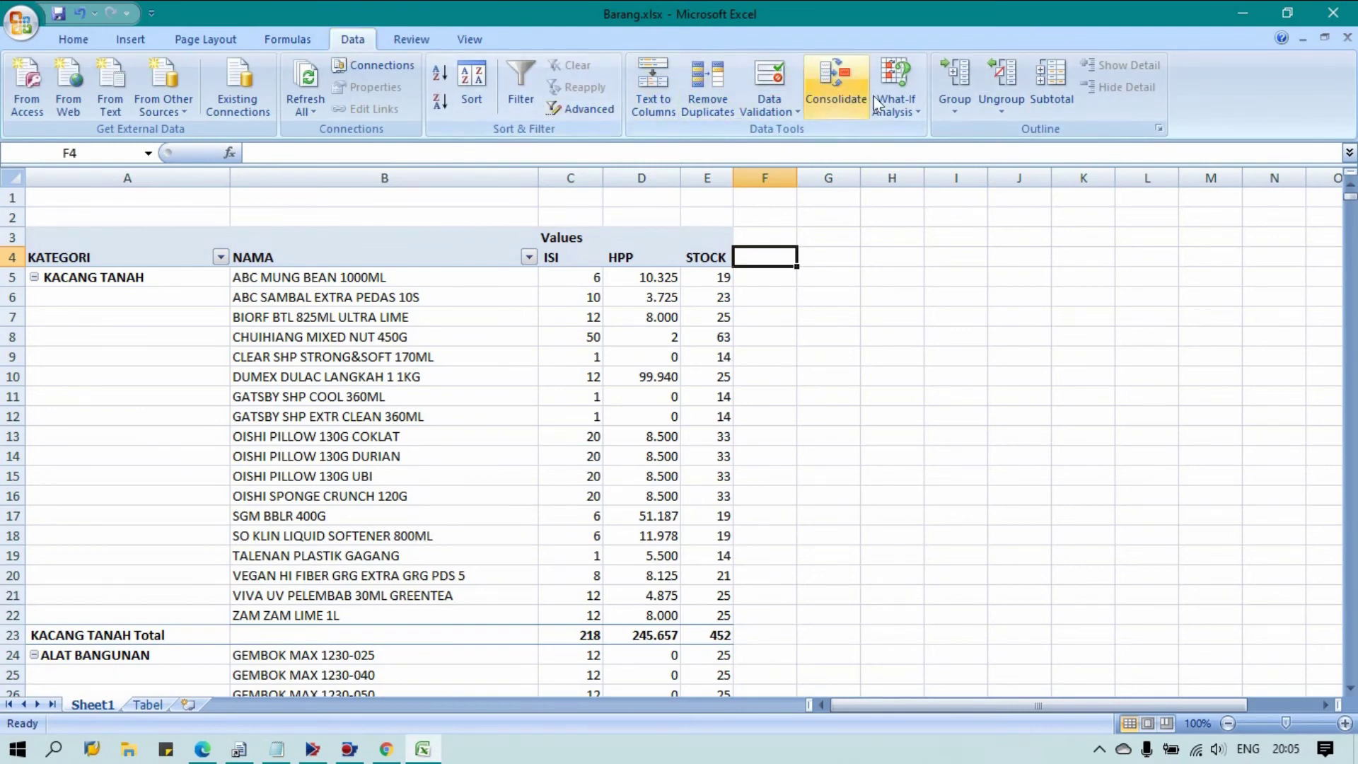
pyautogui.click(410, 42)
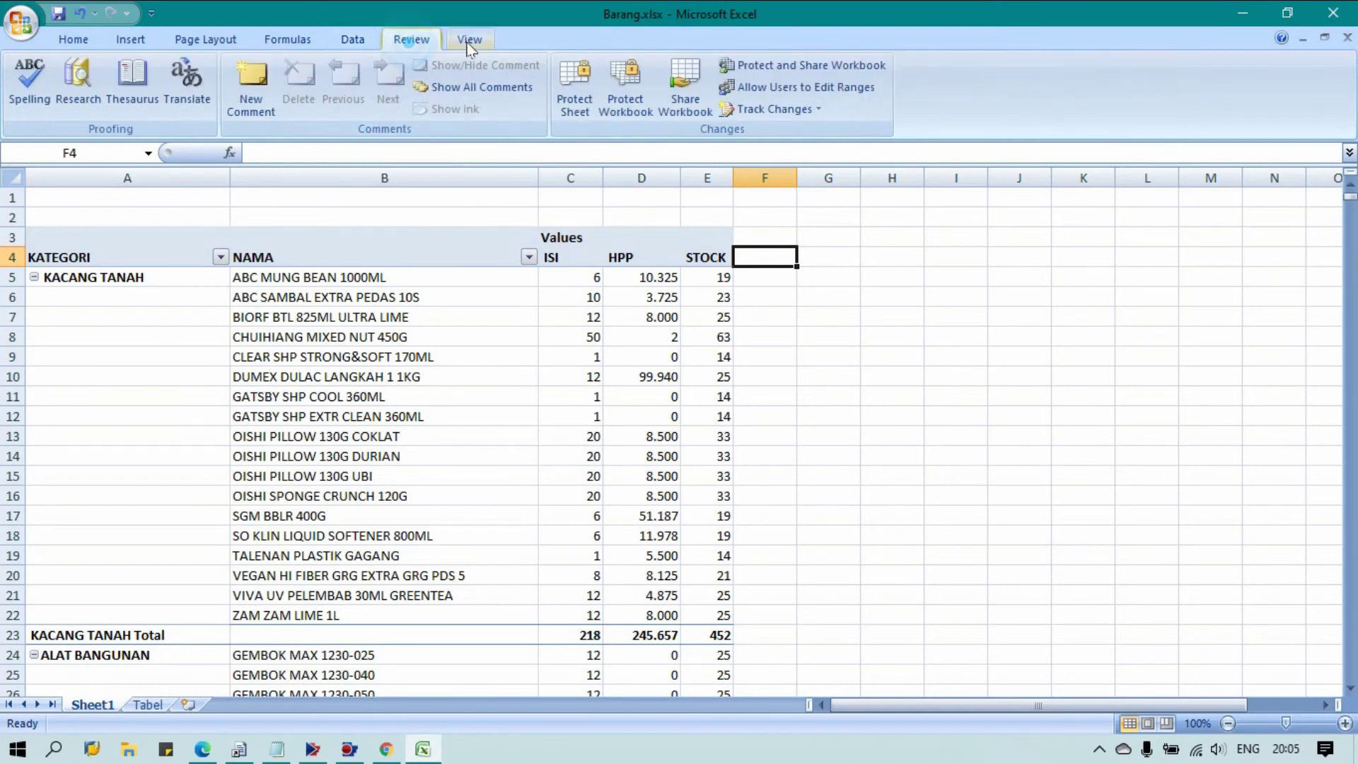
pyautogui.click(490, 41)
pyautogui.click(73, 39)
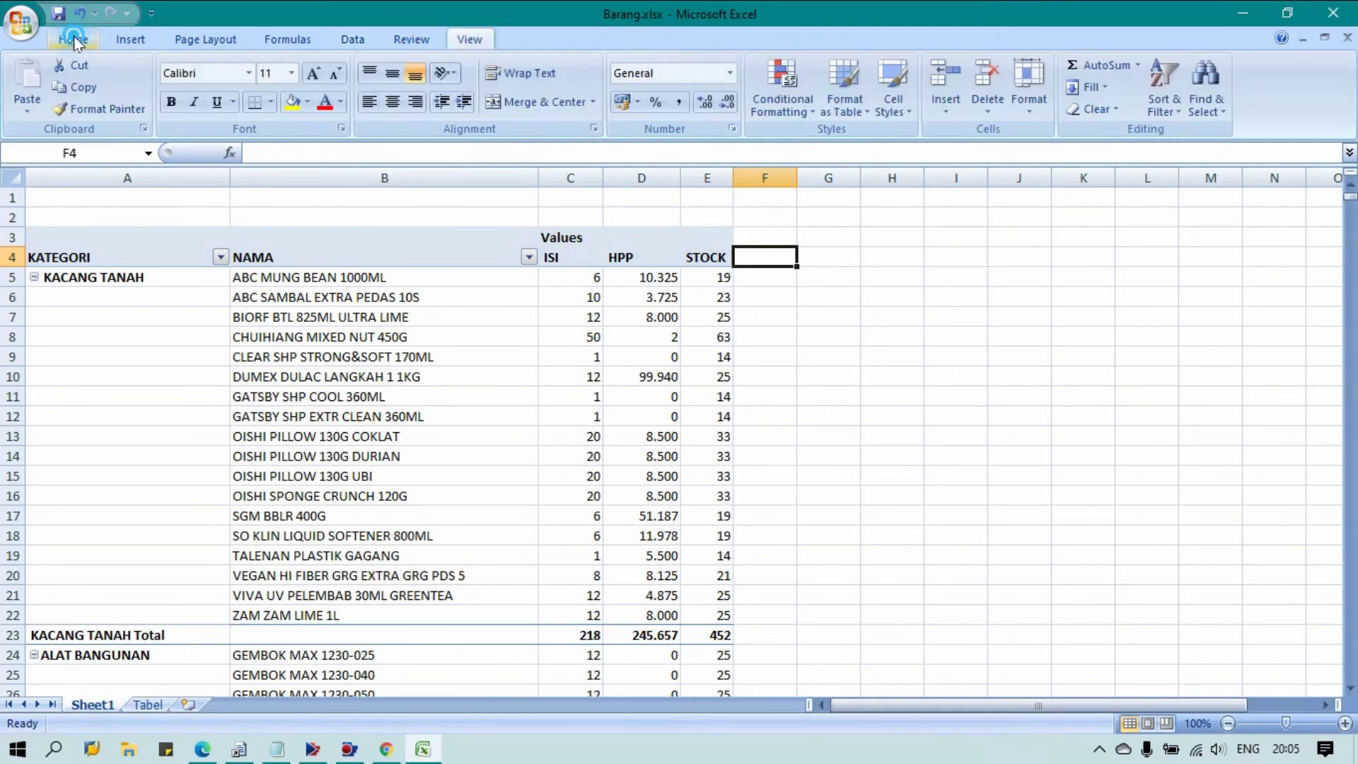
pyautogui.click(686, 280)
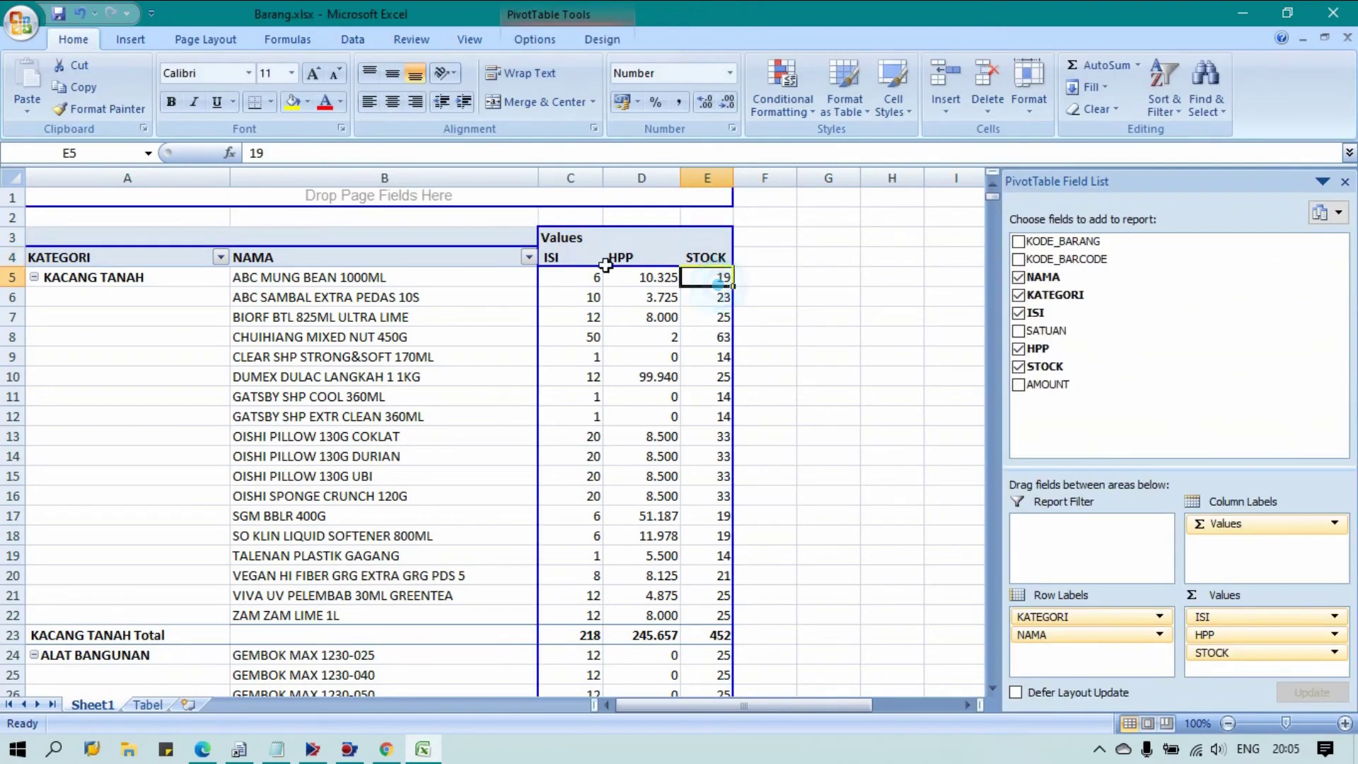
# Open Insert Calculated Field from Formulas on the PivotTable Tools Options tab
pyautogui.click(603, 40)
pyautogui.click(535, 40)
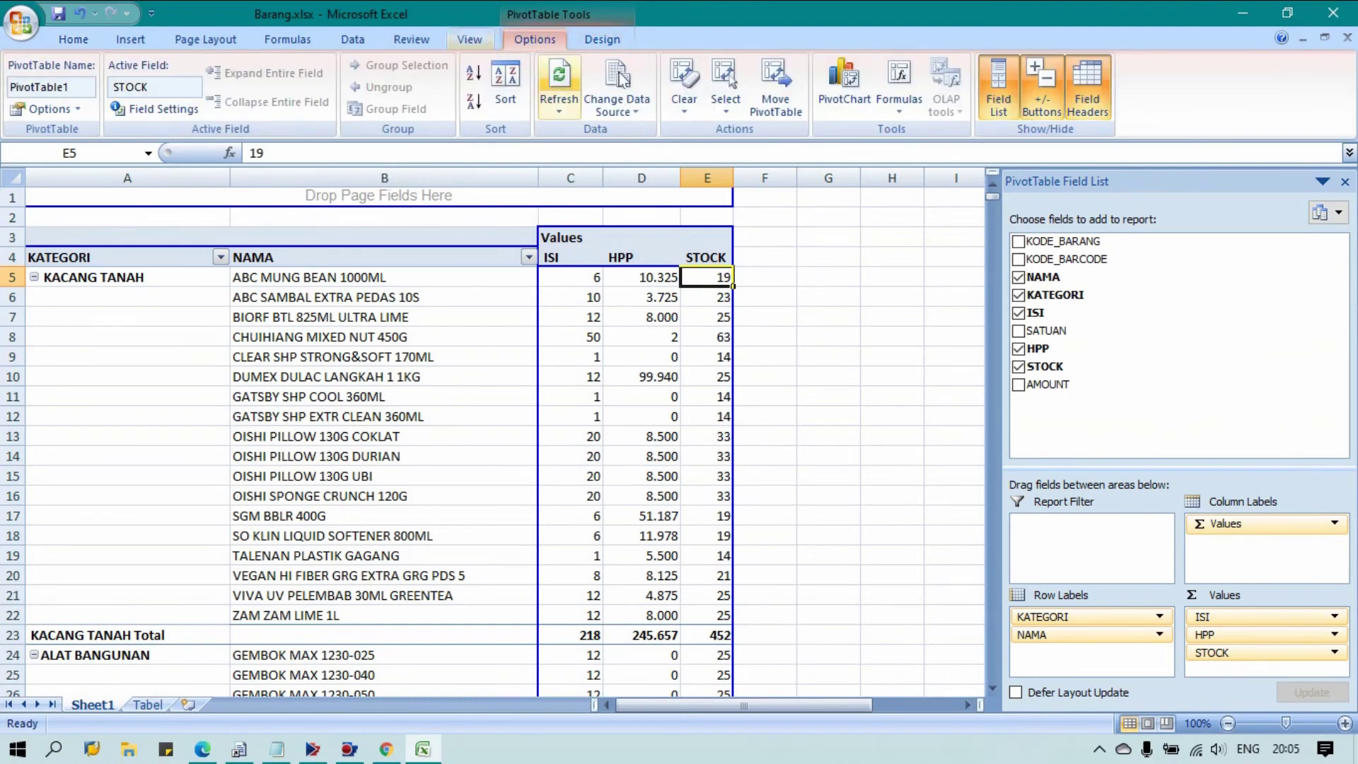
pyautogui.click(897, 99)
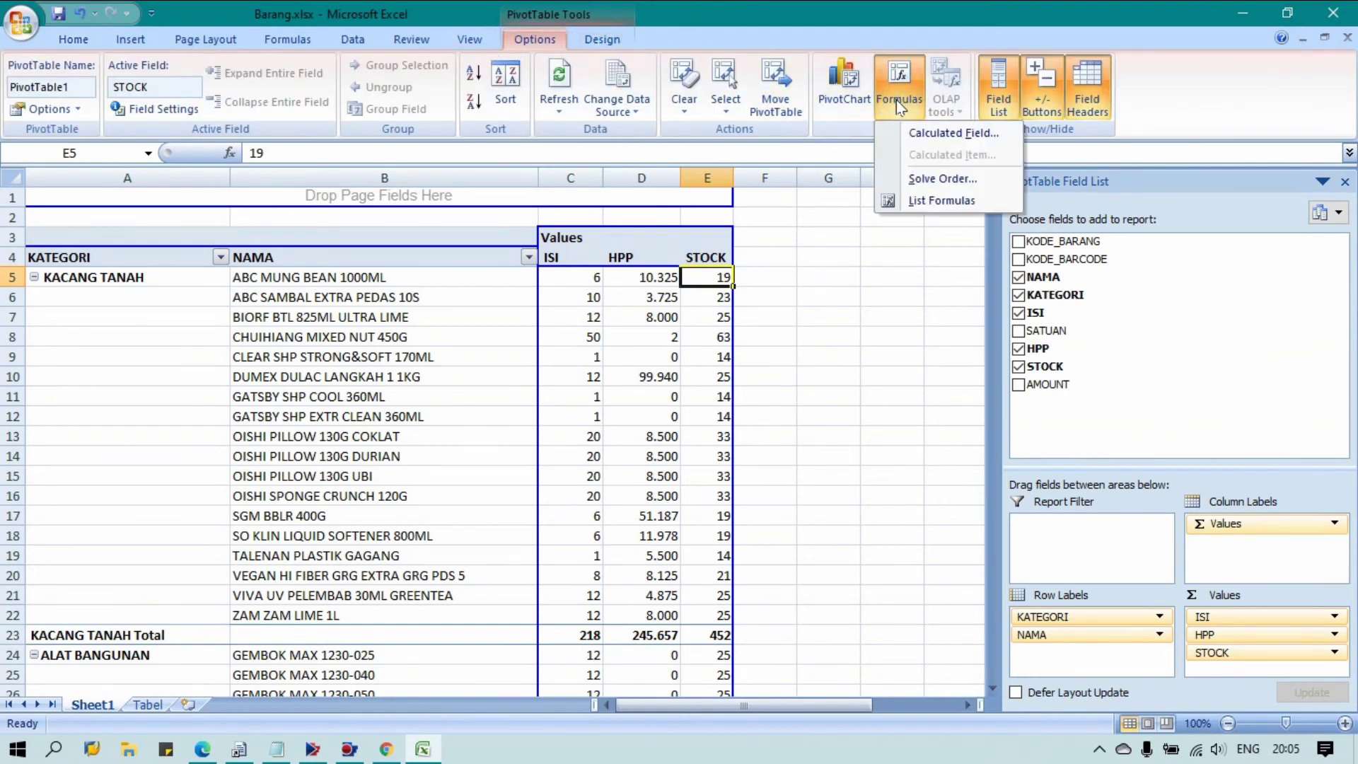
pyautogui.click(919, 134)
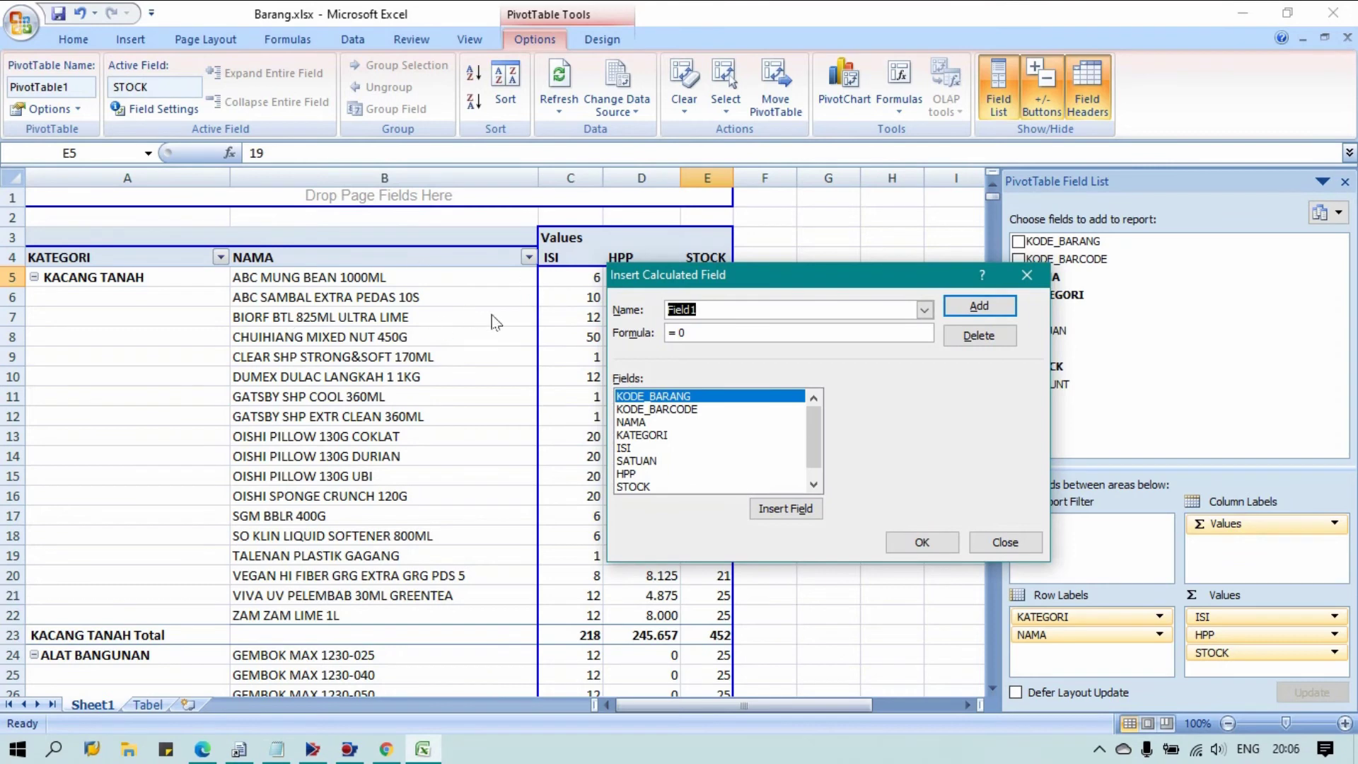
# Move the Insert Calculated Field dialog aside and name the new field 'Value'
pyautogui.moveTo(805, 275); pyautogui.dragTo(1041, 248)
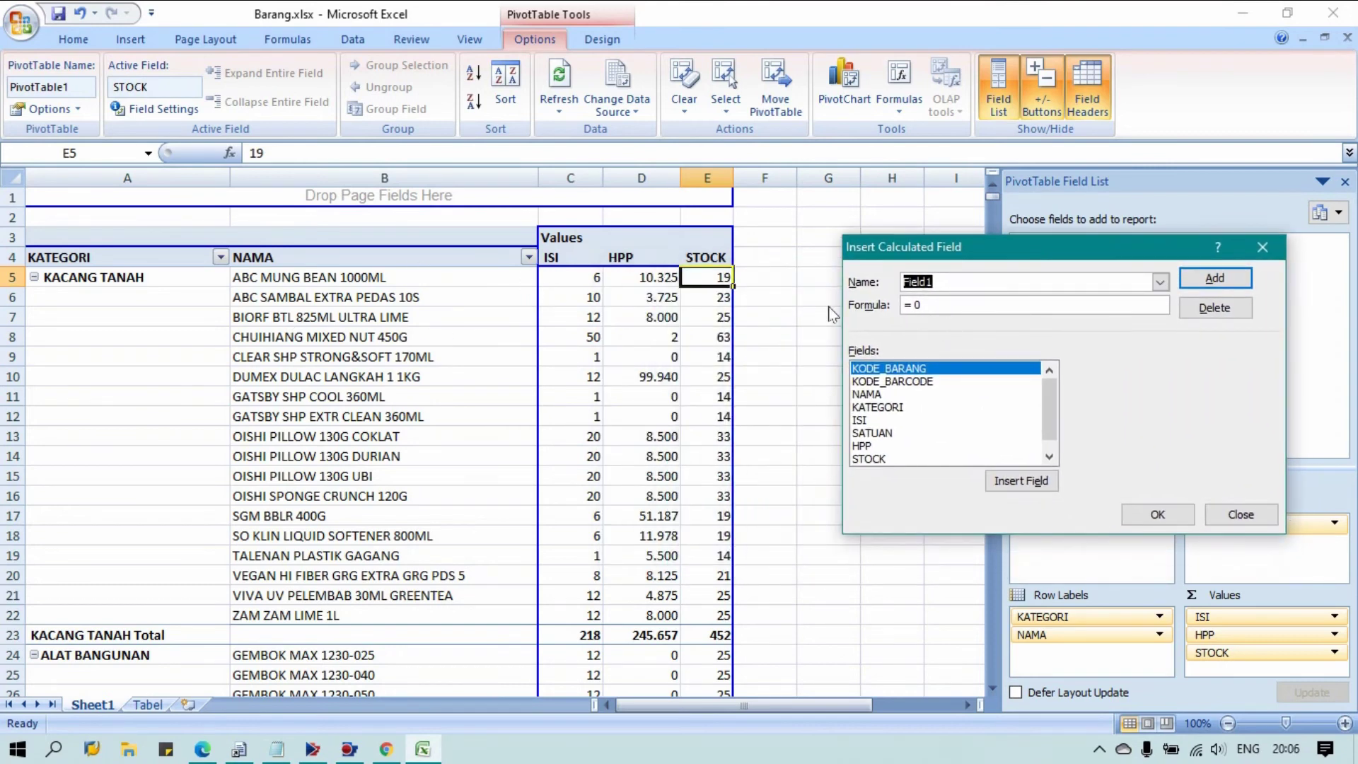
pyautogui.write('am')
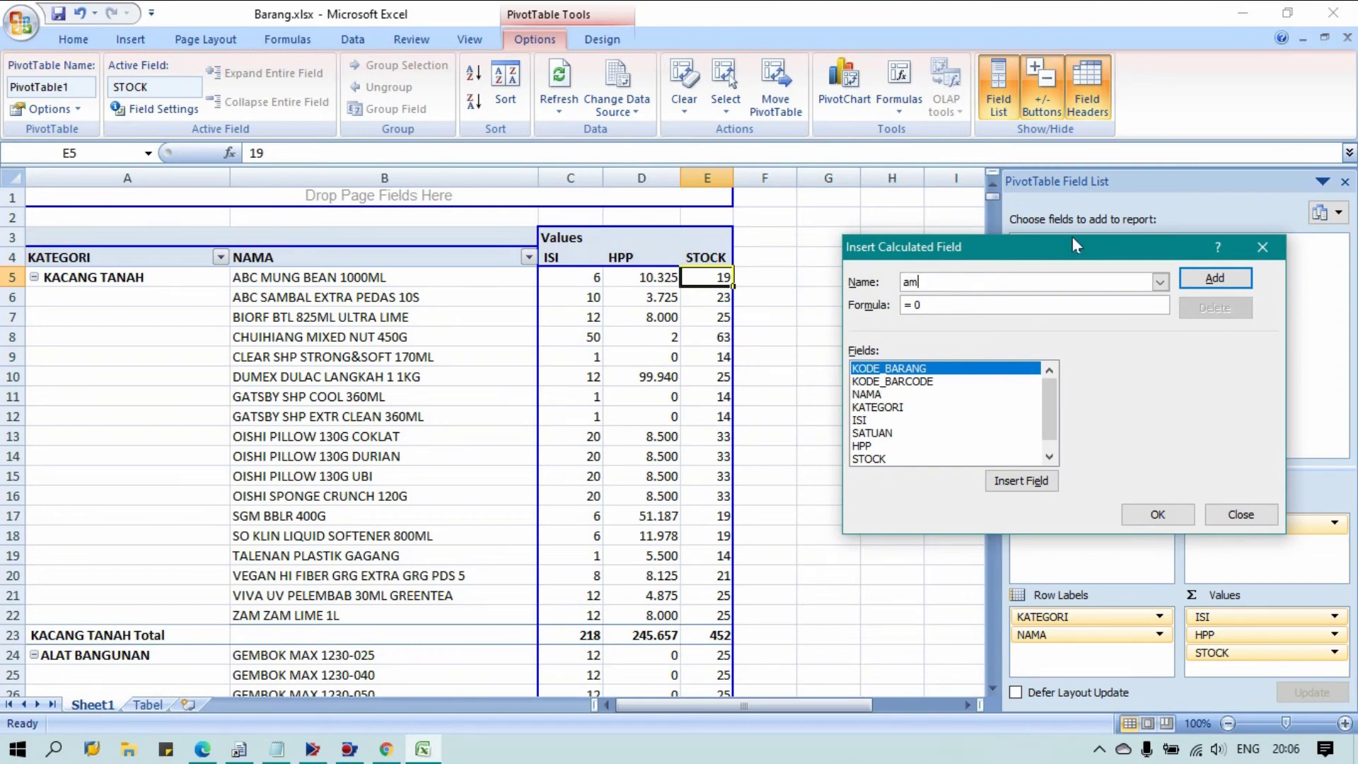
pyautogui.write('a')
pyautogui.press('BackSpace')
pyautogui.press('BackSpace')
pyautogui.press('BackSpace')
pyautogui.write('v')
pyautogui.write('AL')
pyautogui.press('BackSpace')
pyautogui.press('BackSpace')
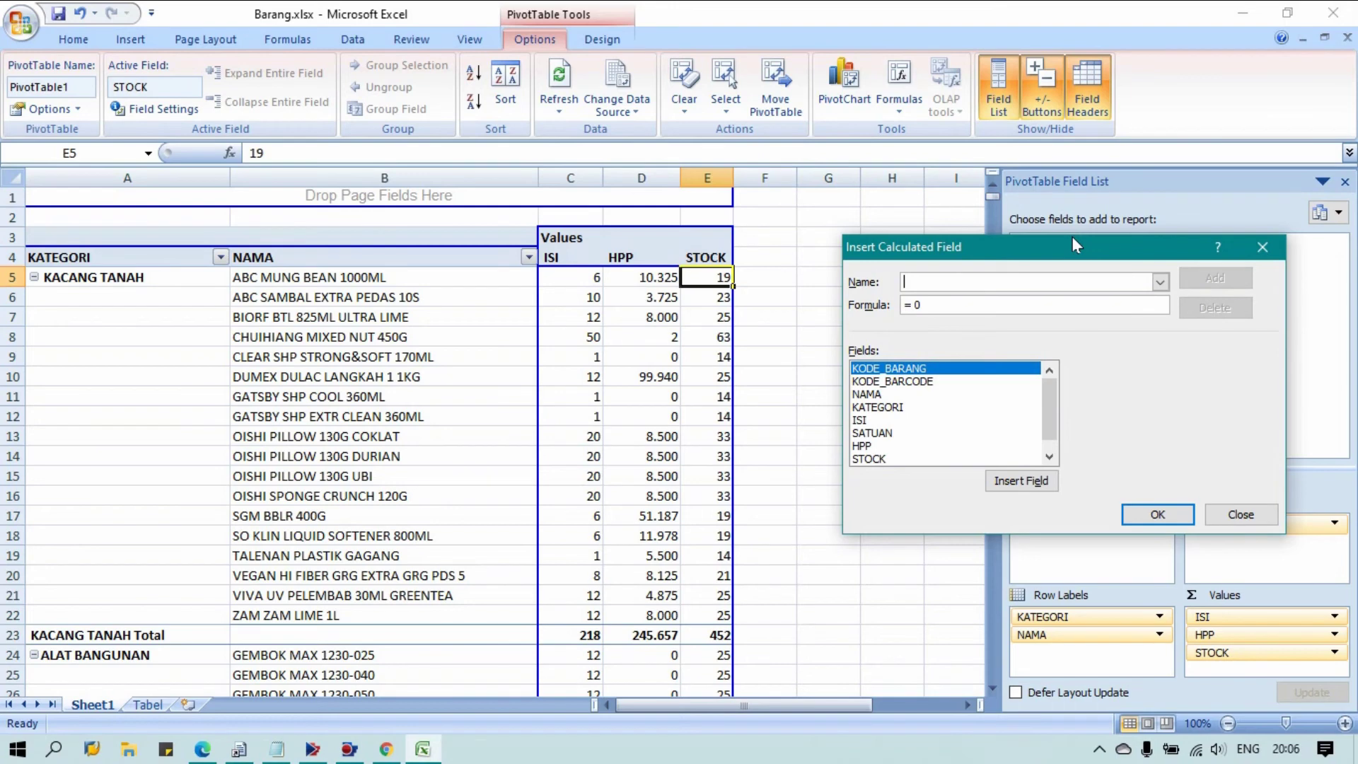
pyautogui.press('BackSpace')
pyautogui.write('Value')
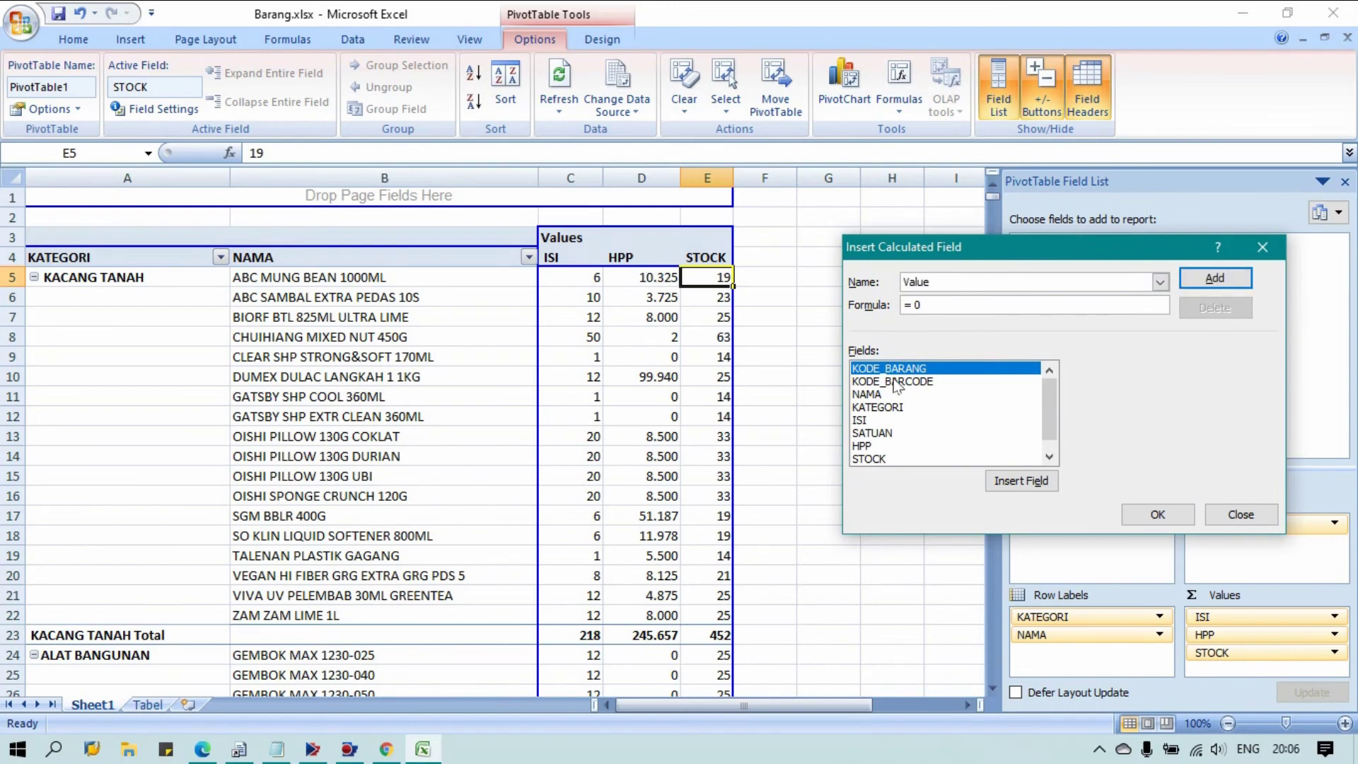
# Build the formula =HPP * STOCK from the field list, then add the field and confirm
pyautogui.click(884, 447)
pyautogui.doubleClick(888, 446)
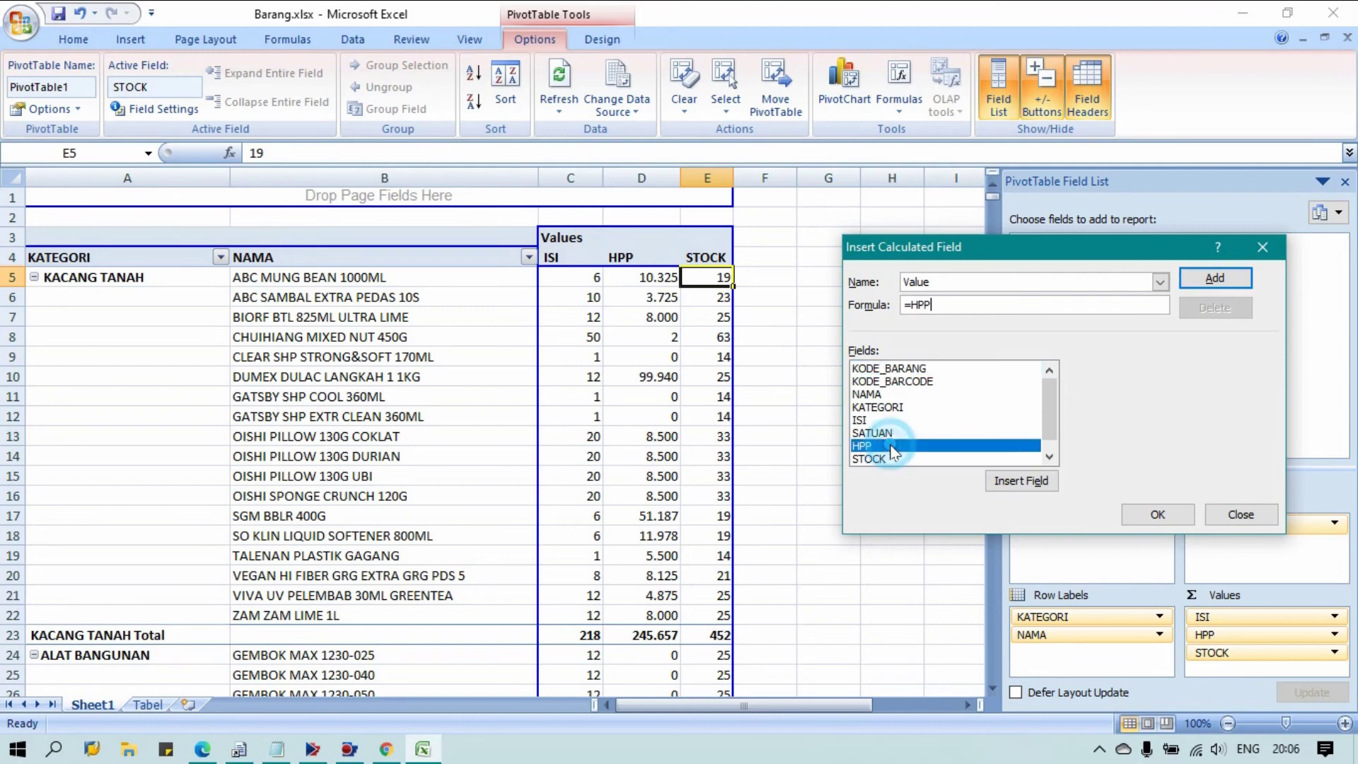
pyautogui.doubleClick(906, 446)
pyautogui.click(881, 460)
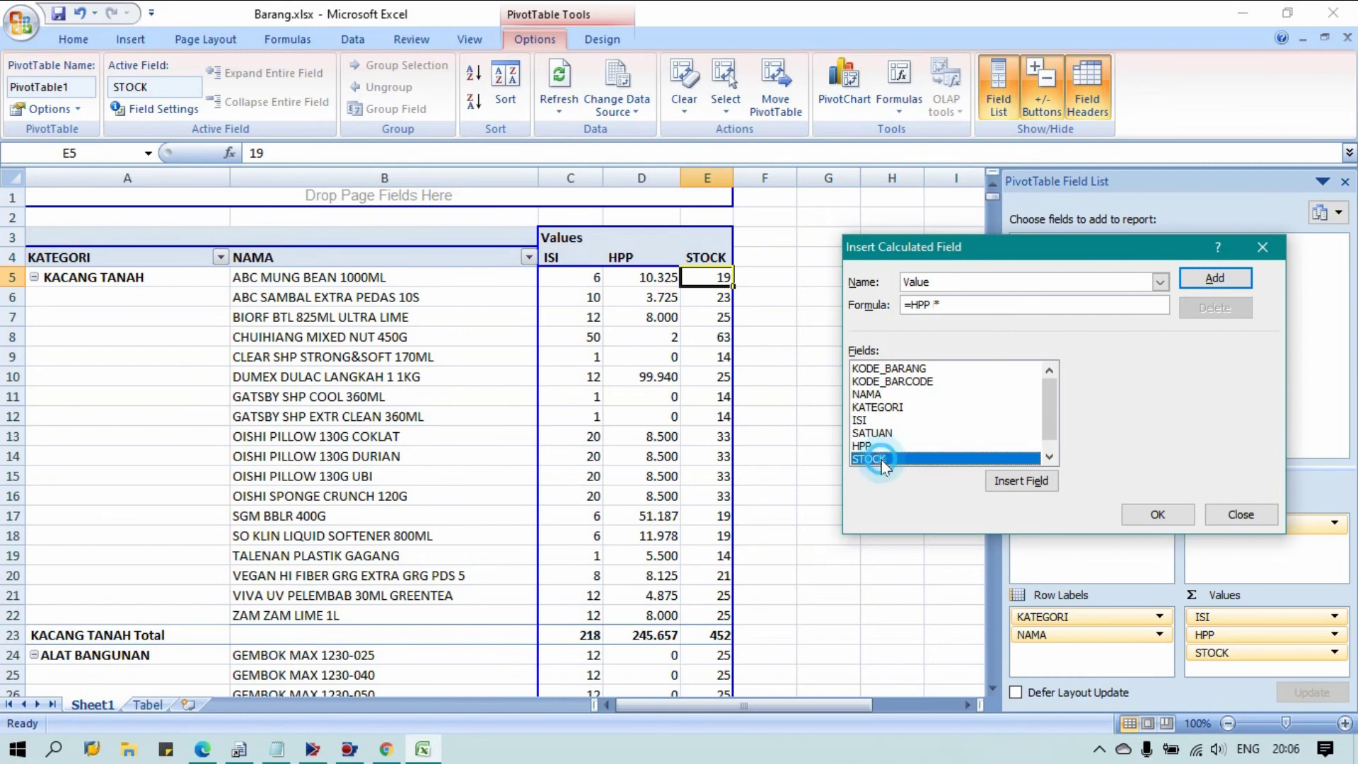
pyautogui.doubleClick(882, 460)
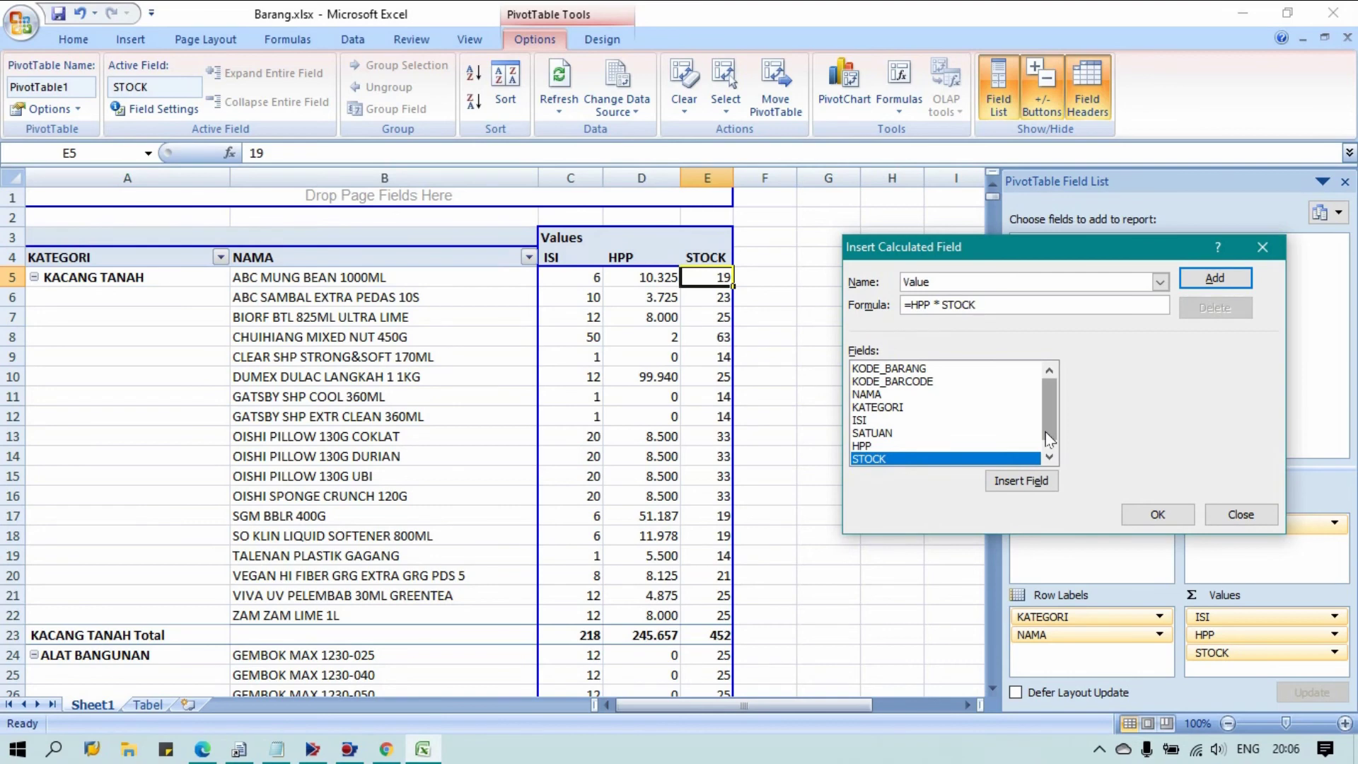
pyautogui.click(1227, 281)
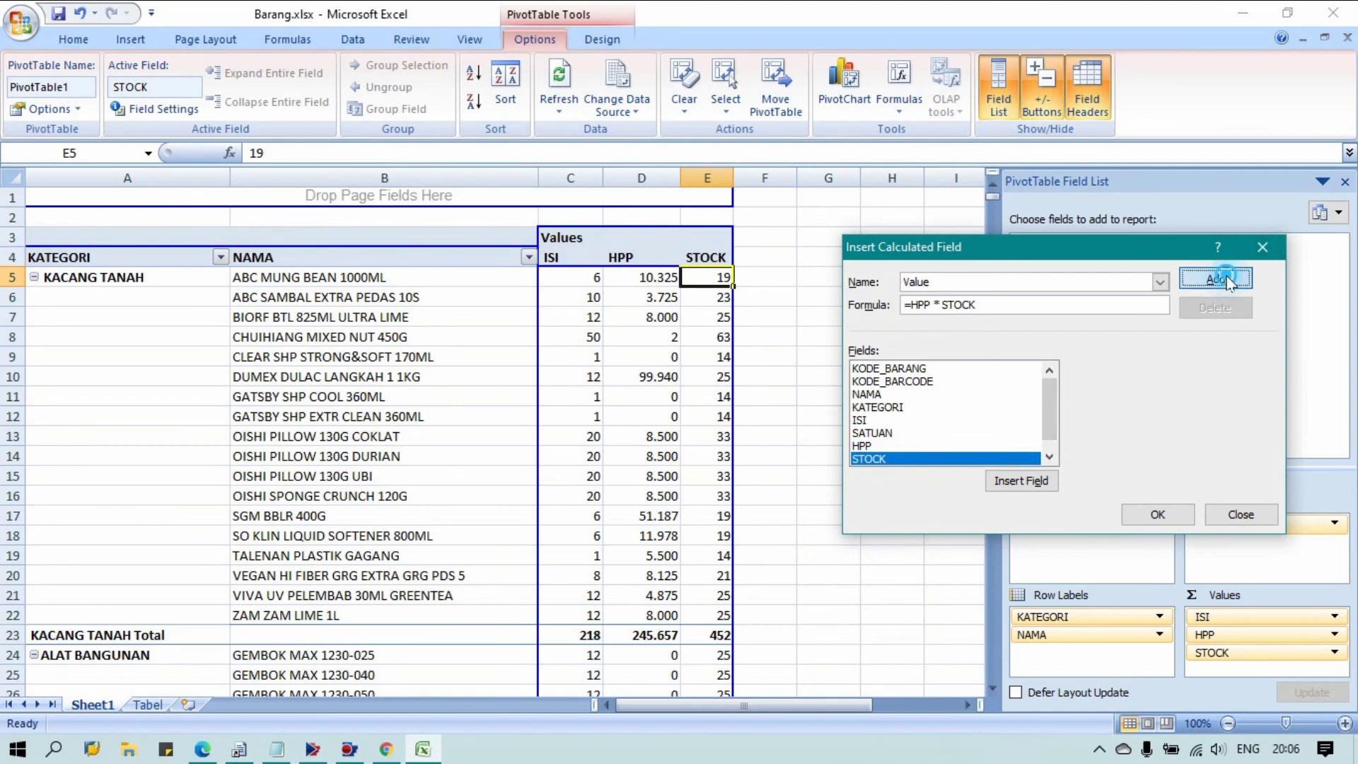
pyautogui.click(1162, 515)
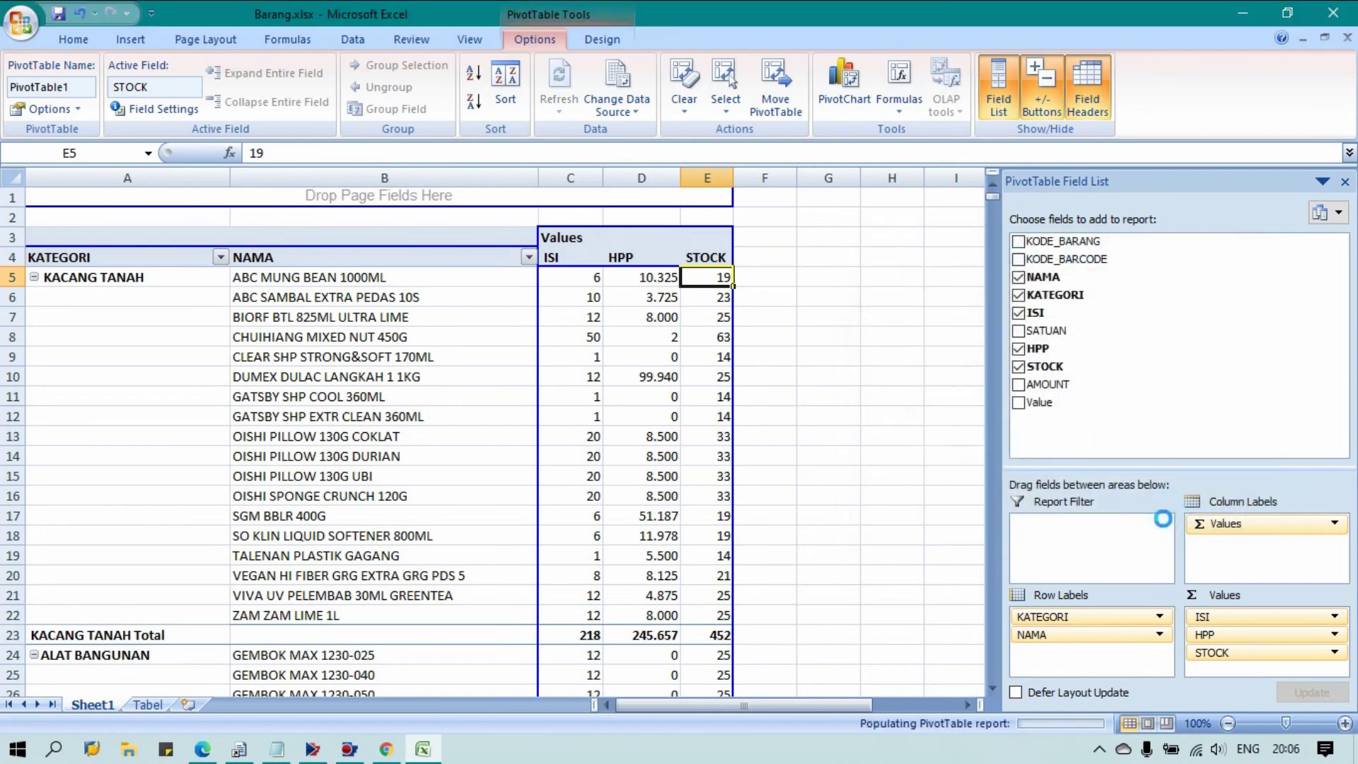
# Edit the F4 header from 'Sum of Value' to 'Value', then check the result in F9
pyautogui.click(777, 259)
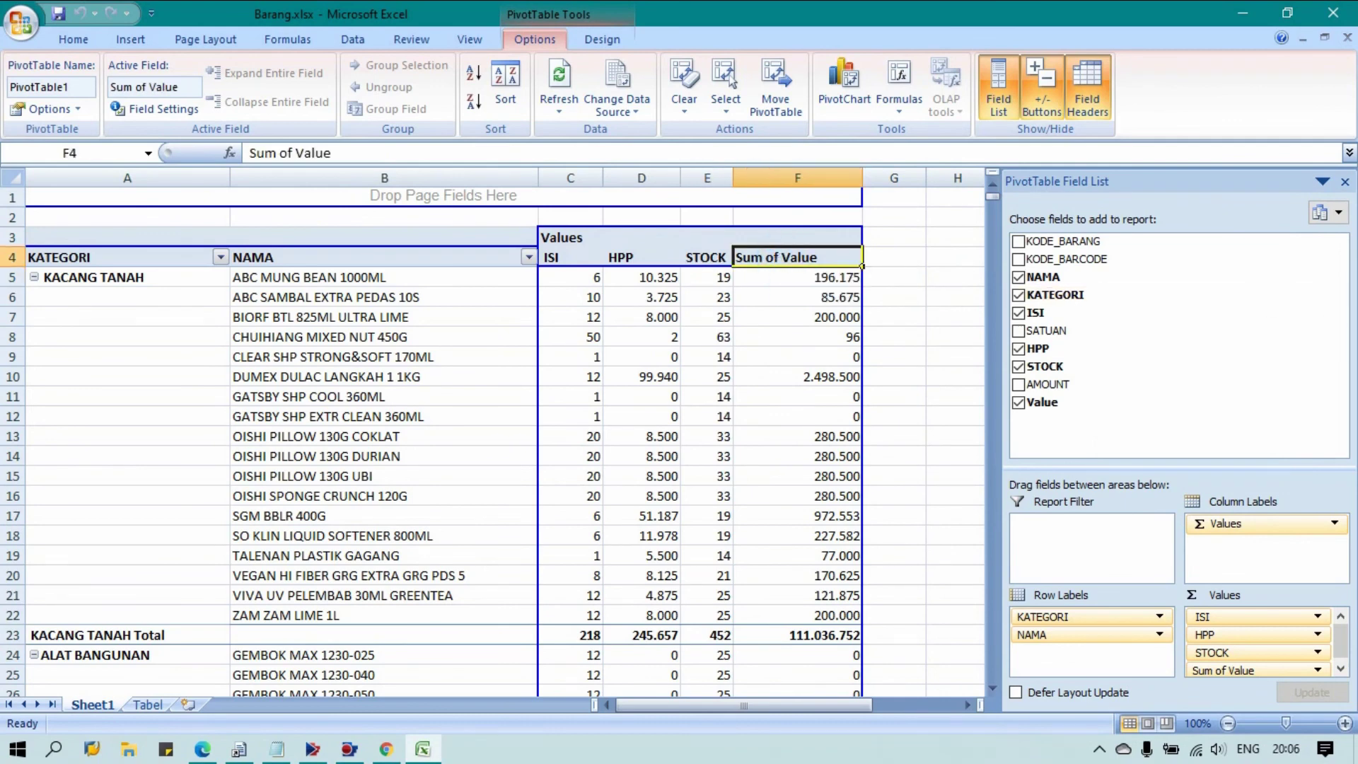
pyautogui.press('Left')
pyautogui.press('Right')
pyautogui.press('F2')
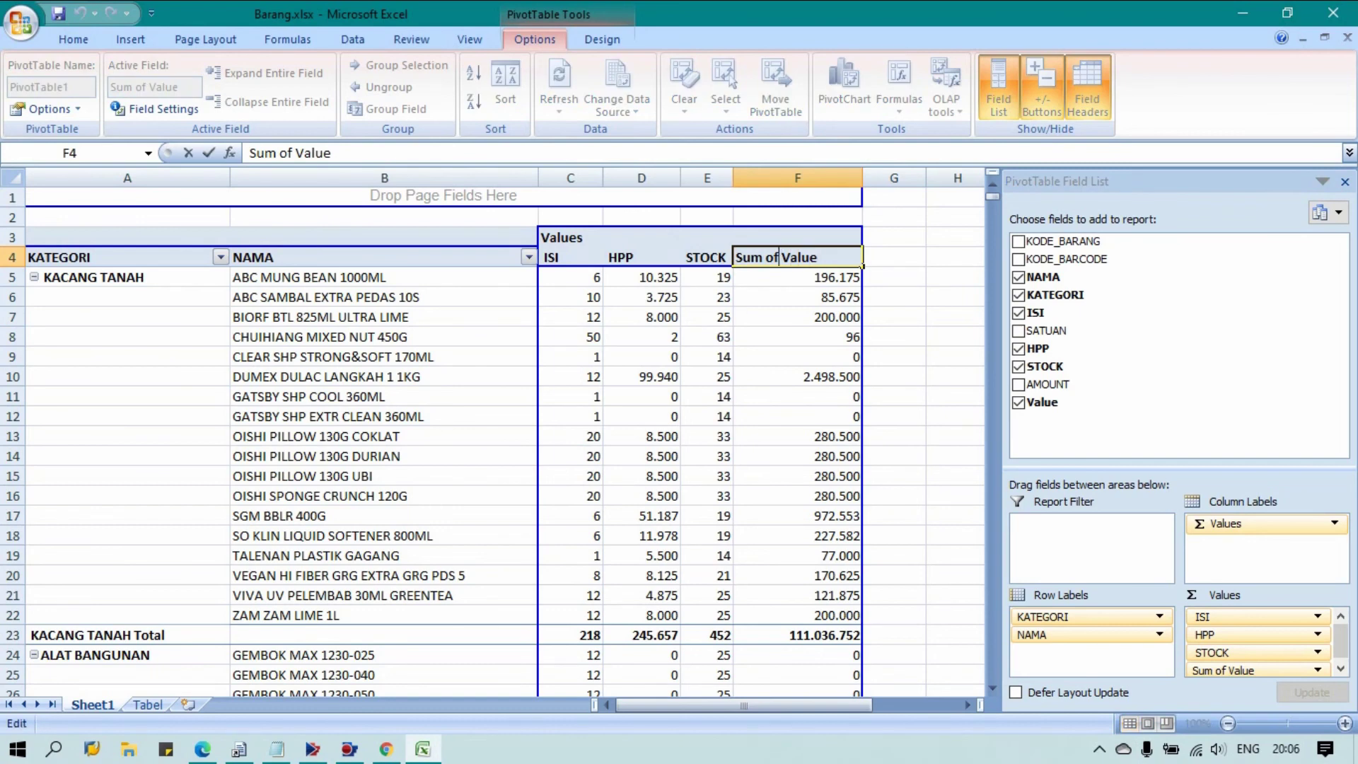
pyautogui.hotkey('shift', 'Left')
pyautogui.hotkey('shift', 'Left')
pyautogui.hotkey('shift', 'Left')
pyautogui.hotkey('shift', 'Left')
pyautogui.hotkey('shift', 'Left')
pyautogui.press('BackSpace')
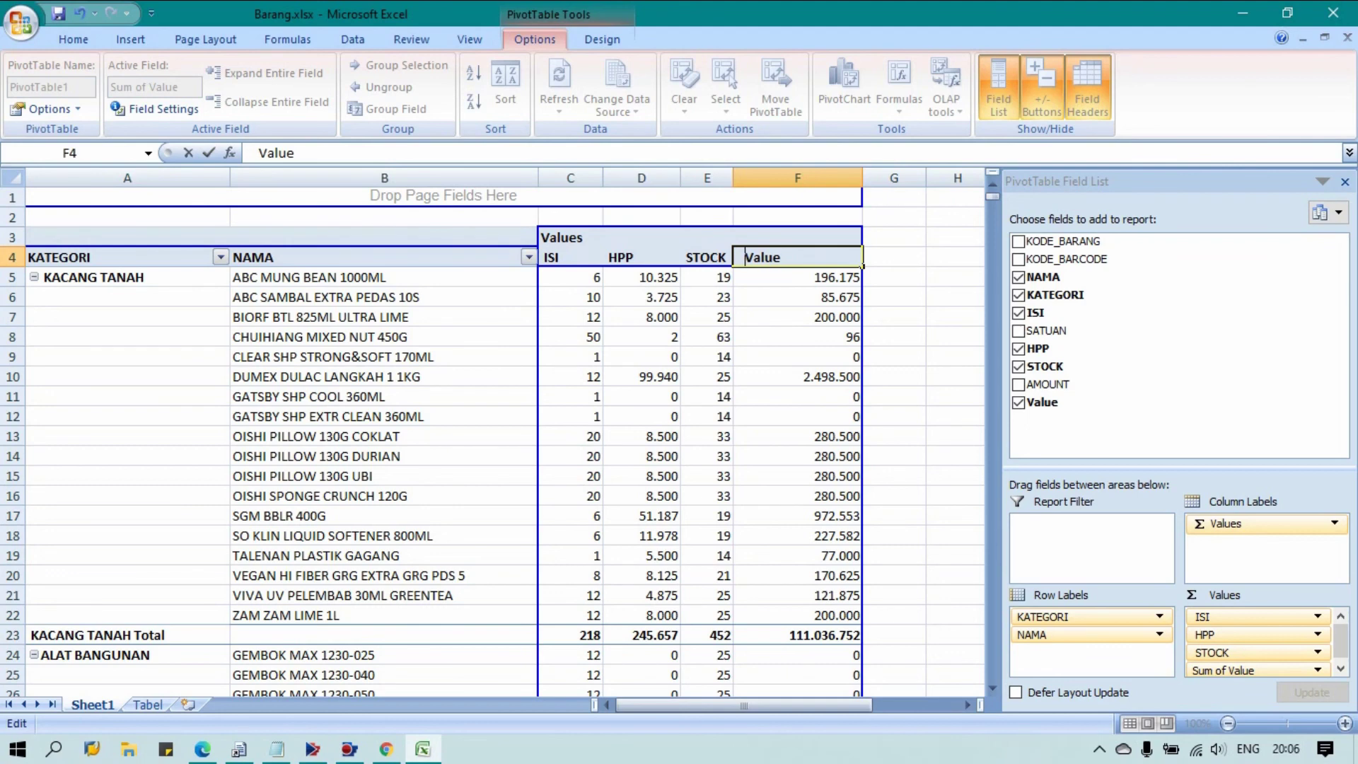
pyautogui.press('Return')
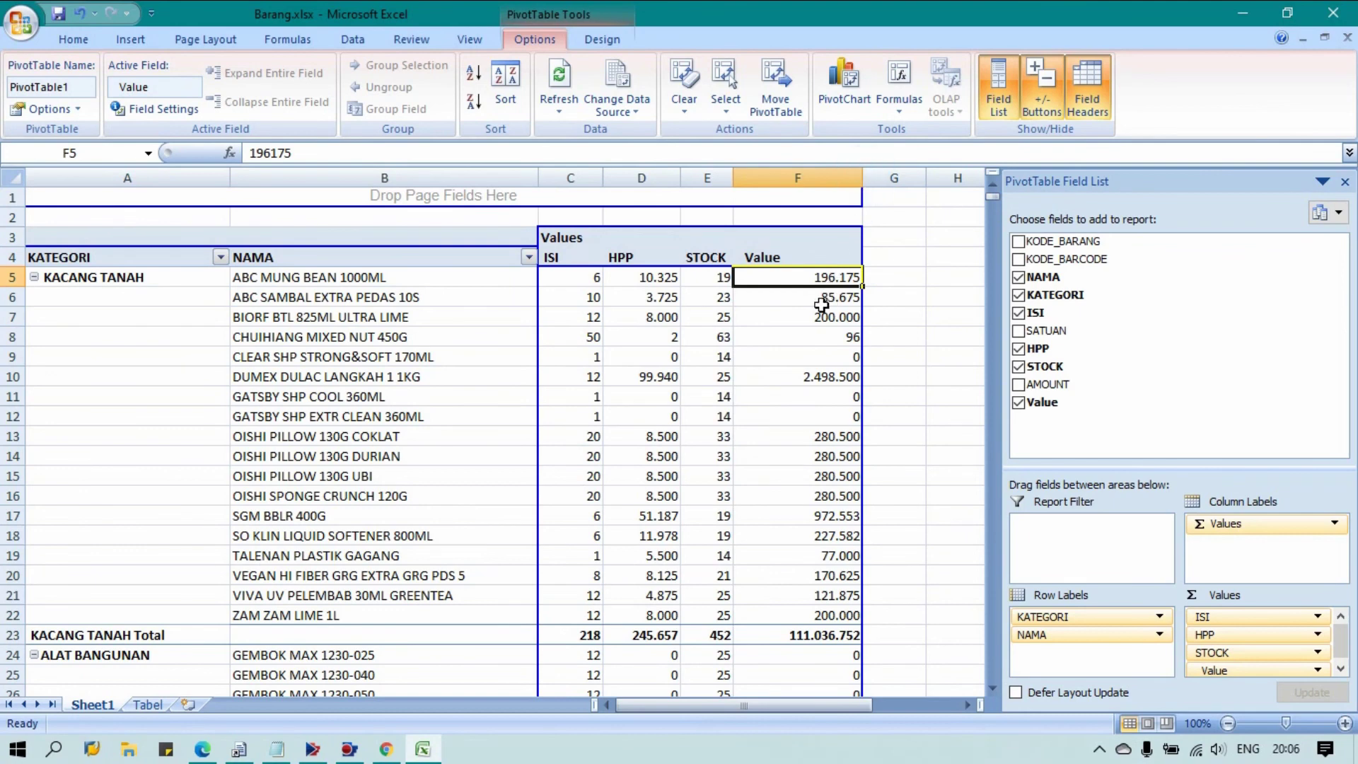
pyautogui.click(815, 353)
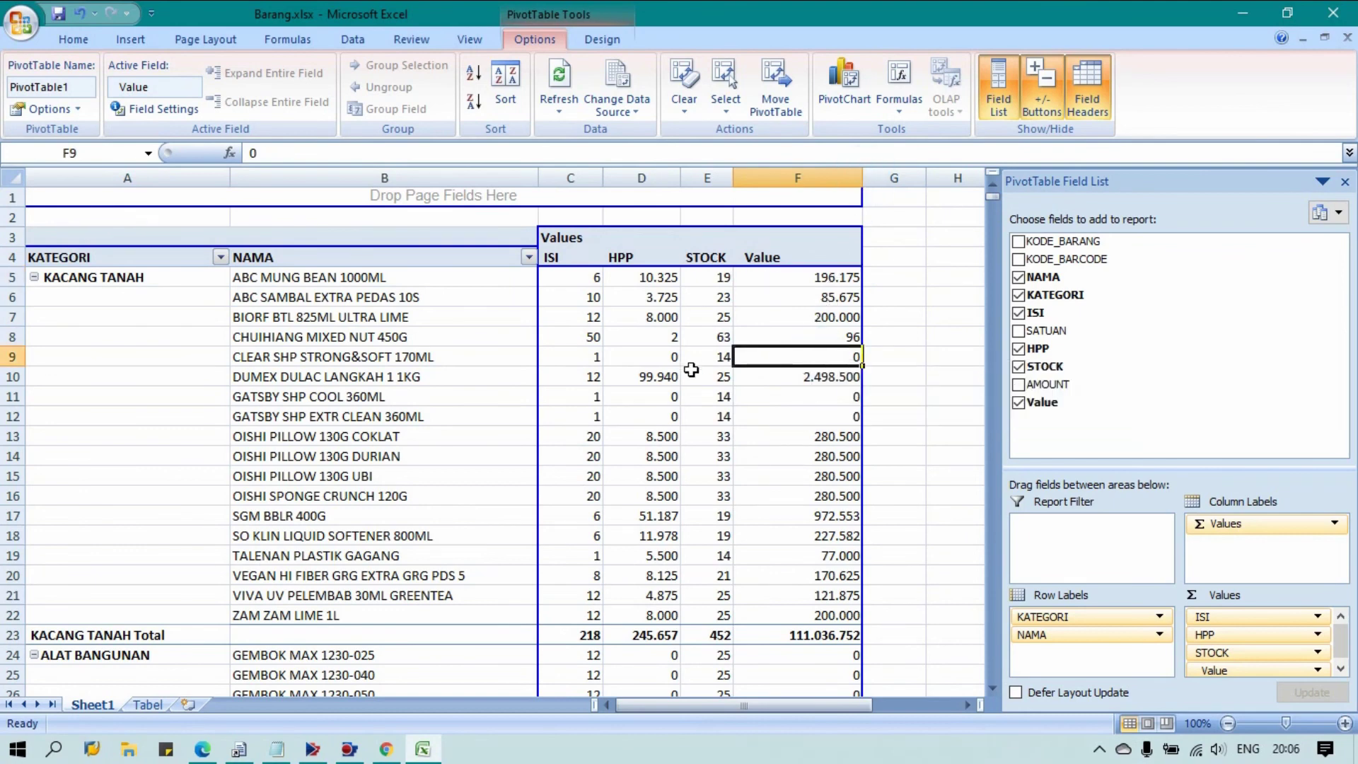